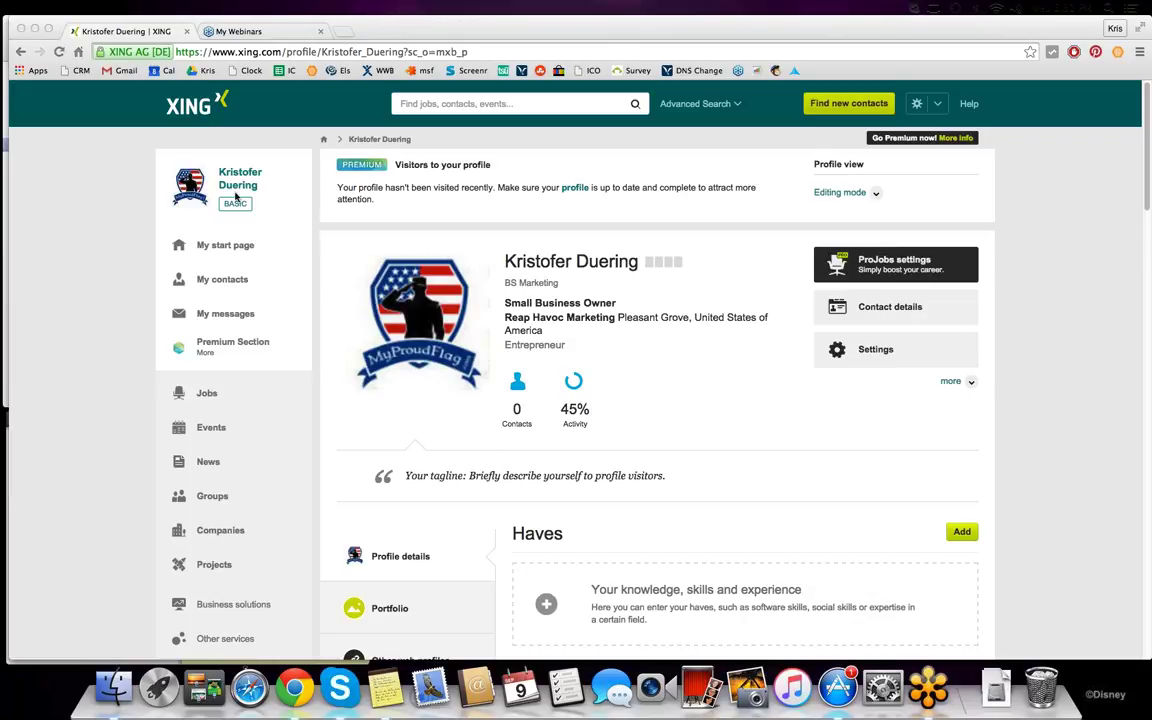
# Step: View the categories offered for an advanced search from the profile page
pyautogui.scroll(-1, 445, 209)
pyautogui.scroll(1, 445, 209)
pyautogui.click(697, 103)
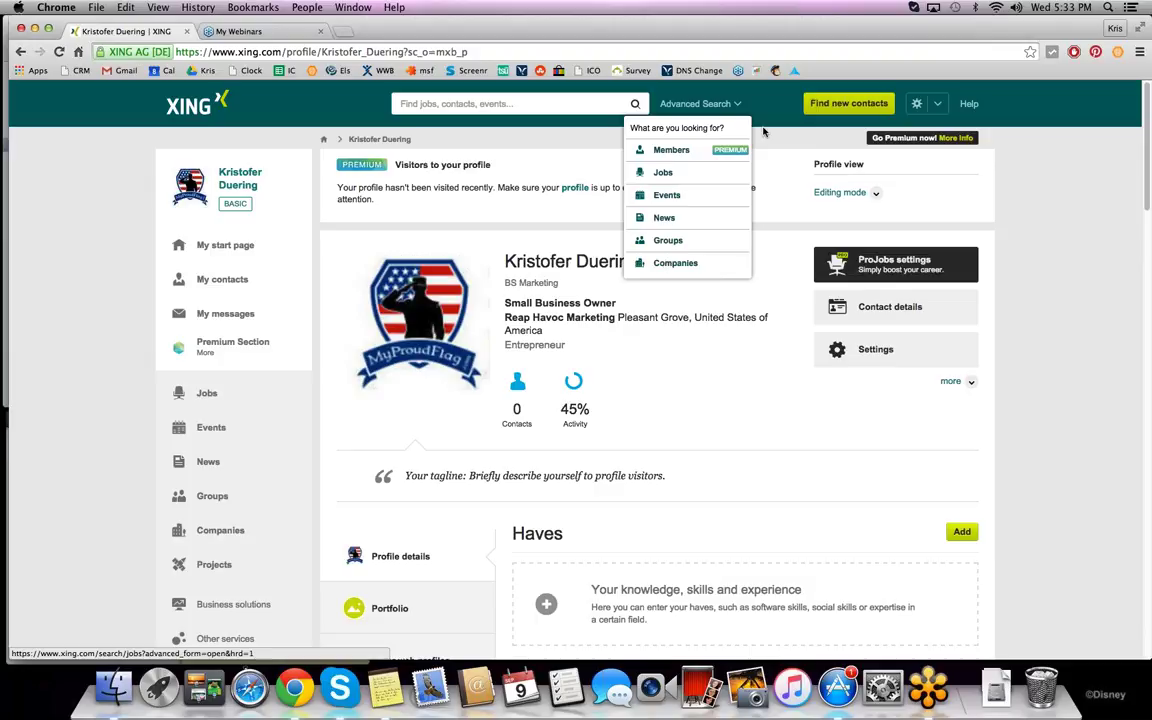
# Step: Browse the recommended new contacts and return to the profile page
pyautogui.click(844, 108)
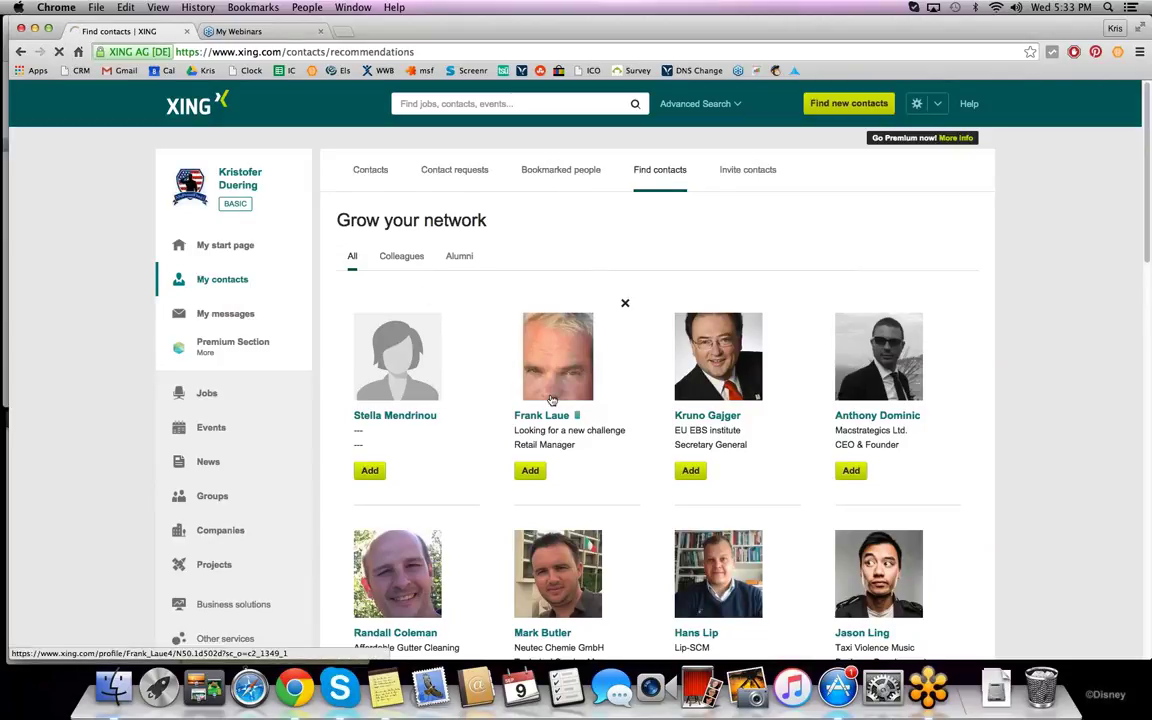
pyautogui.scroll(-10, 551, 399)
pyautogui.scroll(15, 551, 399)
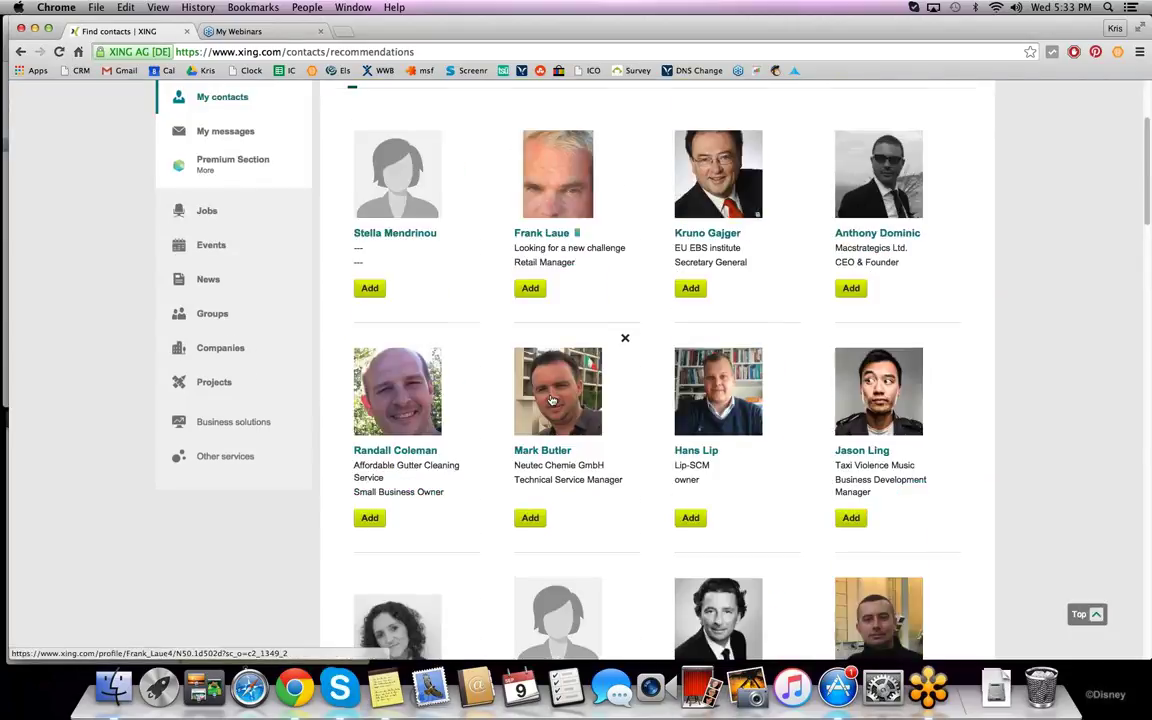
pyautogui.click(20, 51)
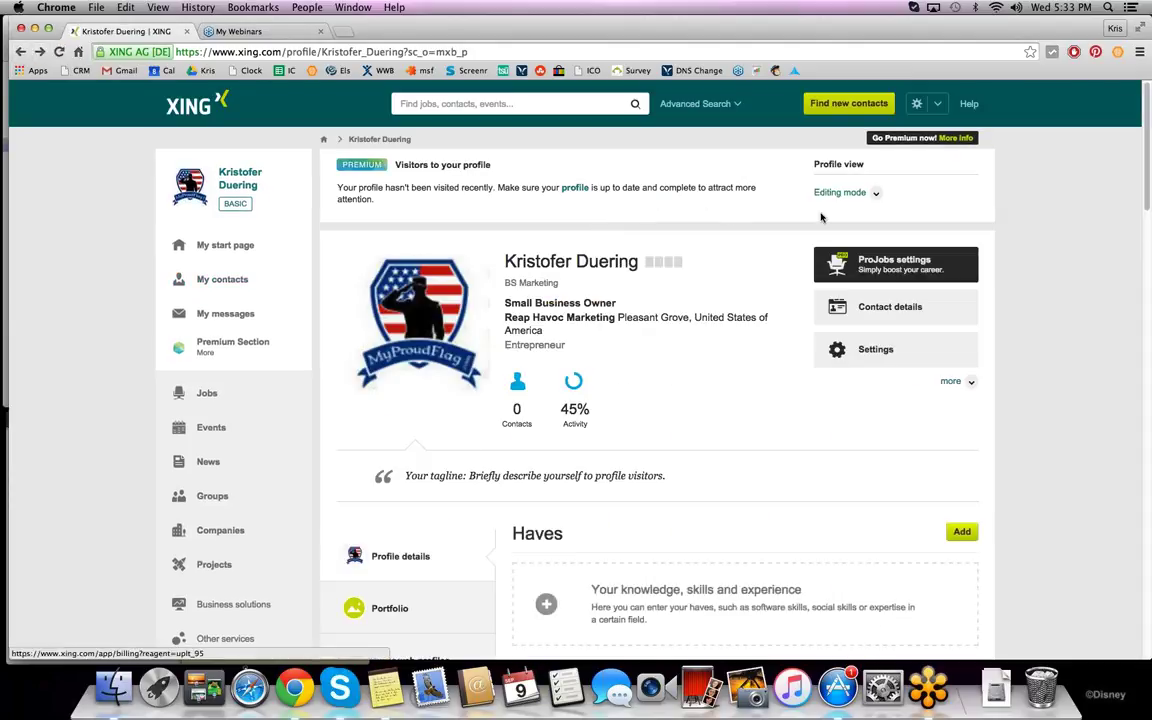
# Step: View the account and membership options, look through the Help Centre topics, and return to the profile page
pyautogui.click(916, 105)
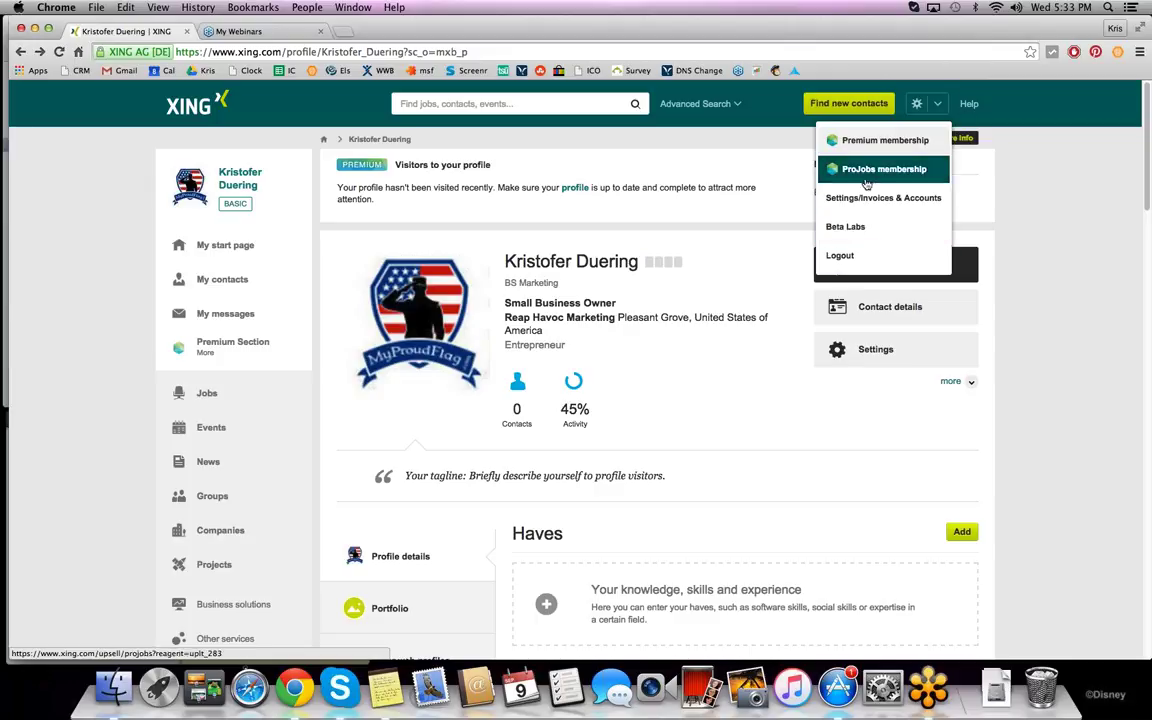
pyautogui.click(970, 112)
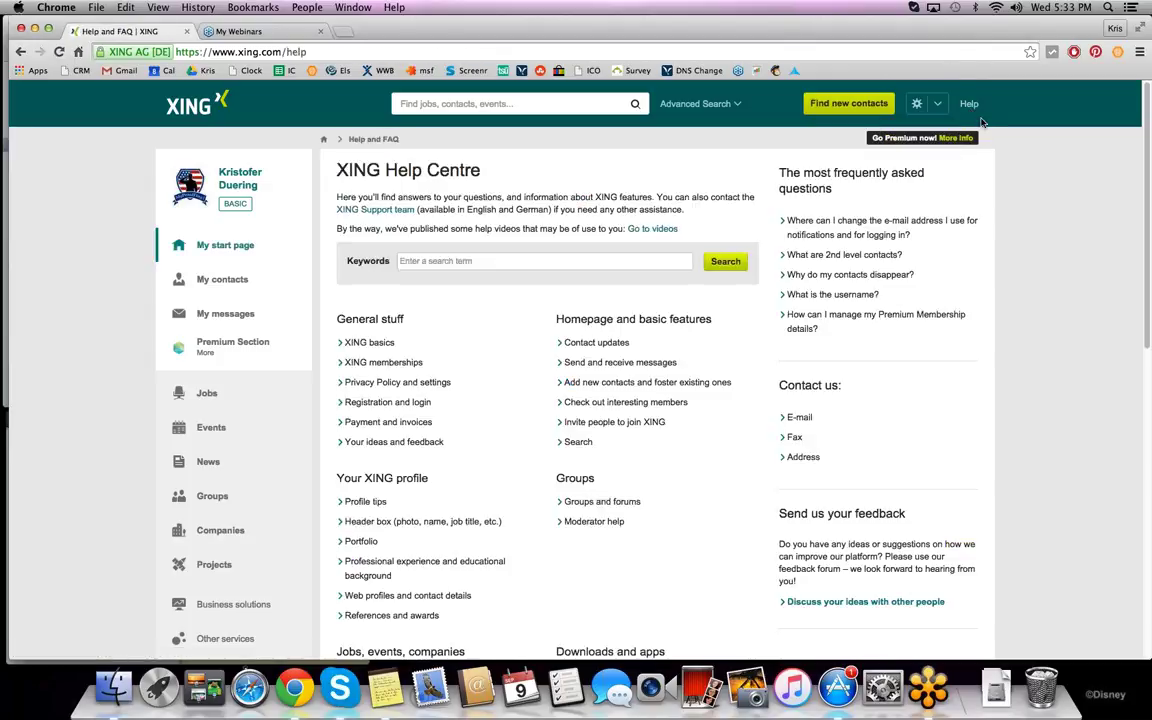
pyautogui.scroll(-5, 487, 346)
pyautogui.scroll(-7, 487, 346)
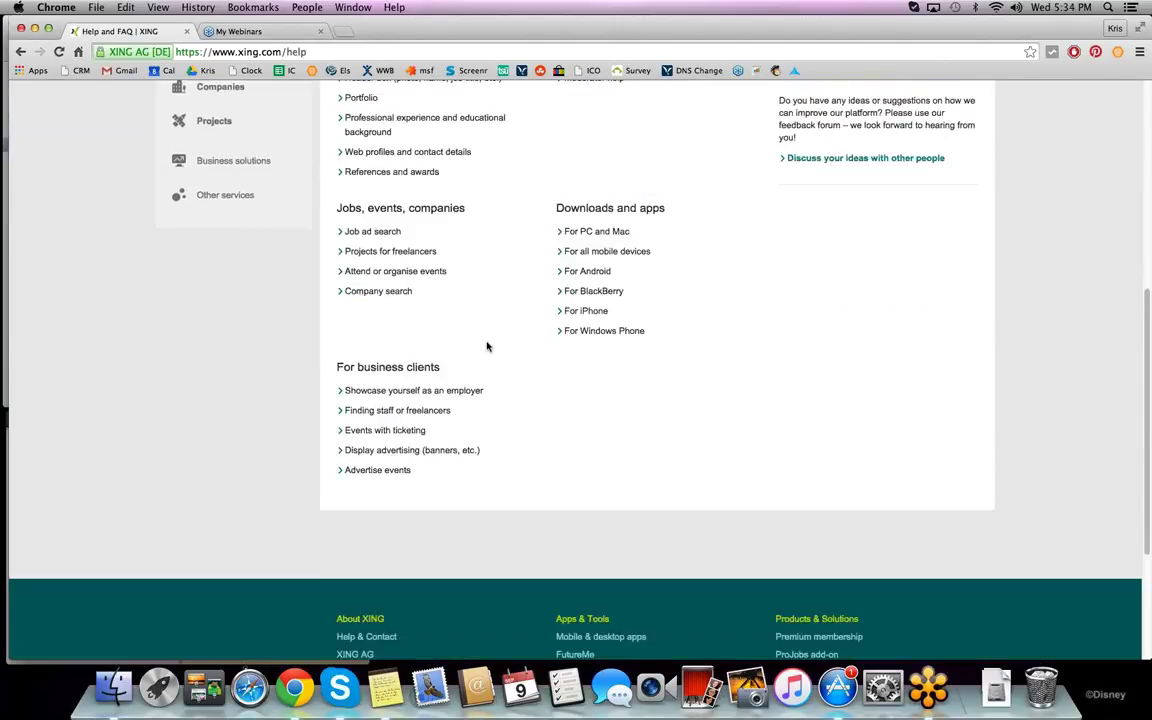
pyautogui.scroll(12, 488, 344)
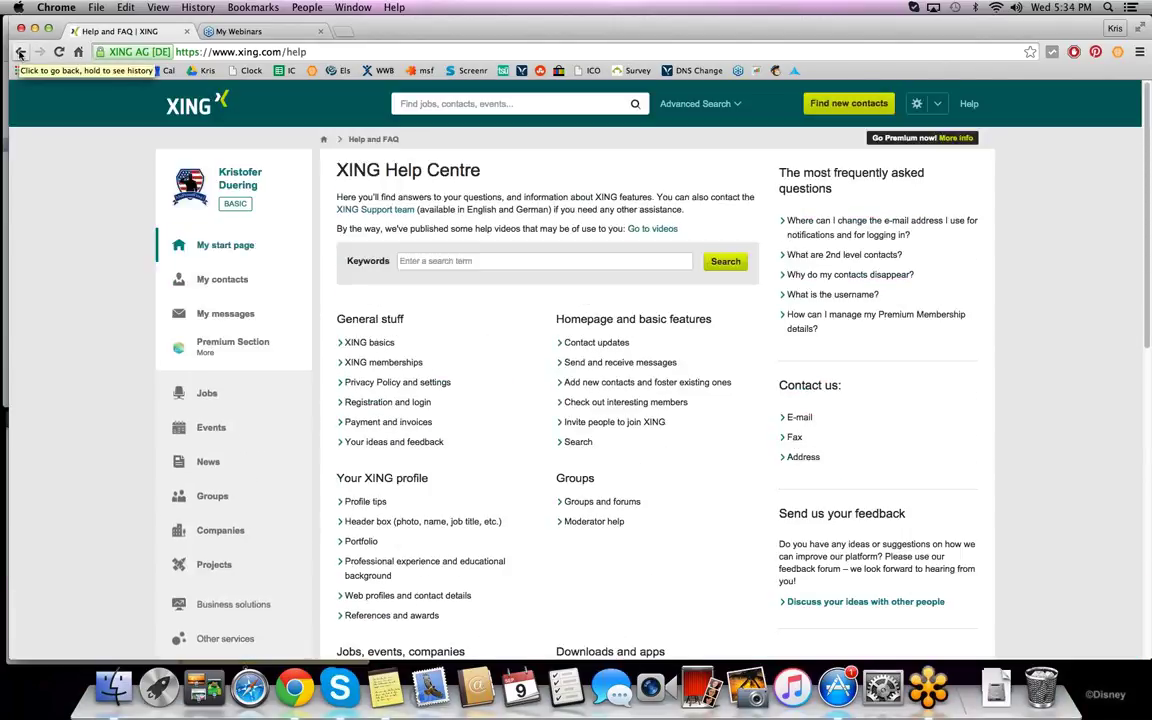
pyautogui.click(19, 52)
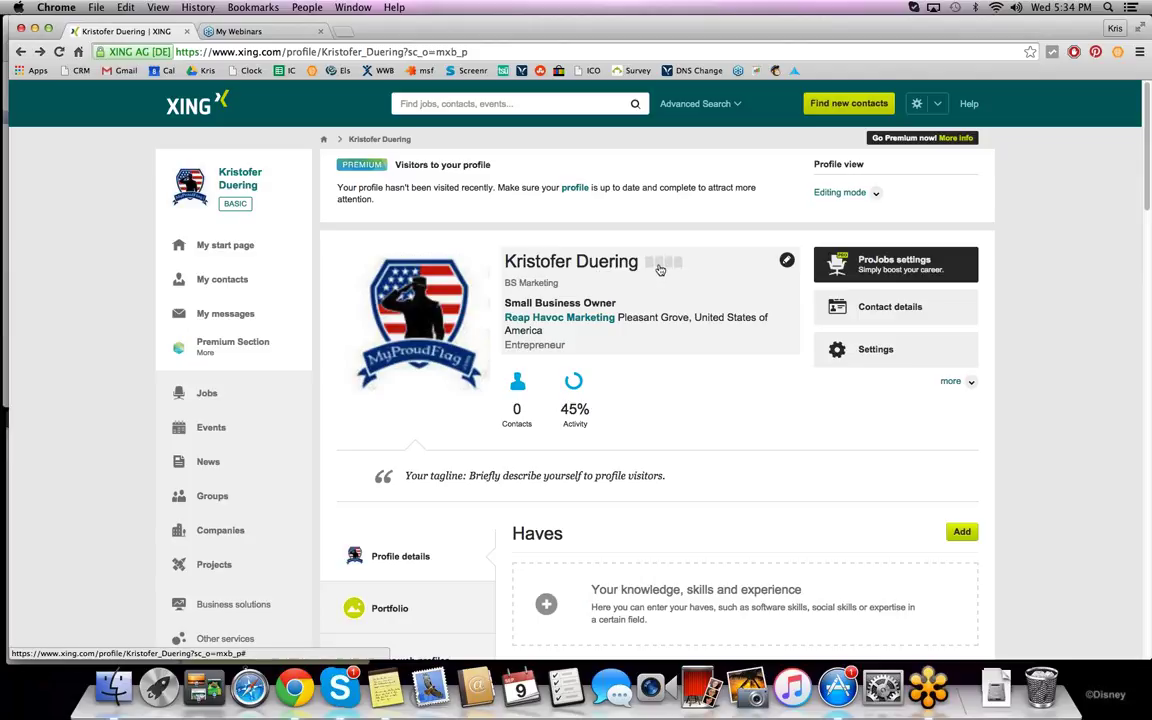
# Step: Read the descriptions of the Group moderator, Ambassador and Xpert badges beside the profile name, closing each one
pyautogui.click(659, 270)
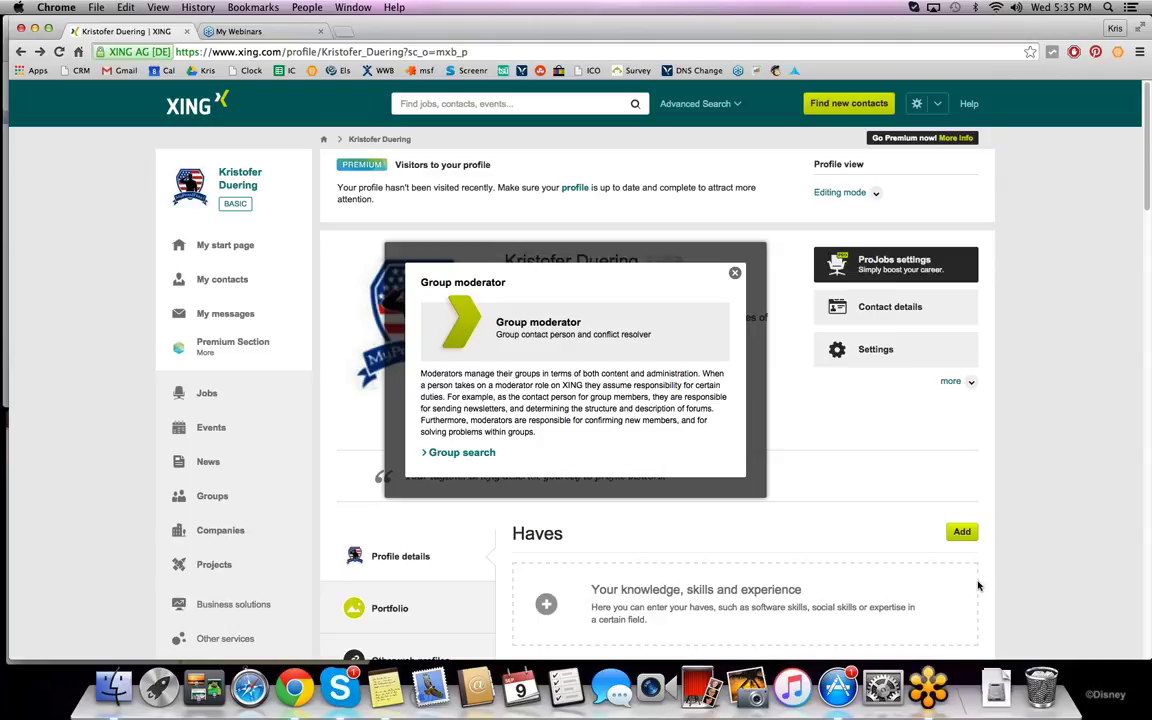
pyautogui.click(735, 272)
pyautogui.moveTo(673, 268)
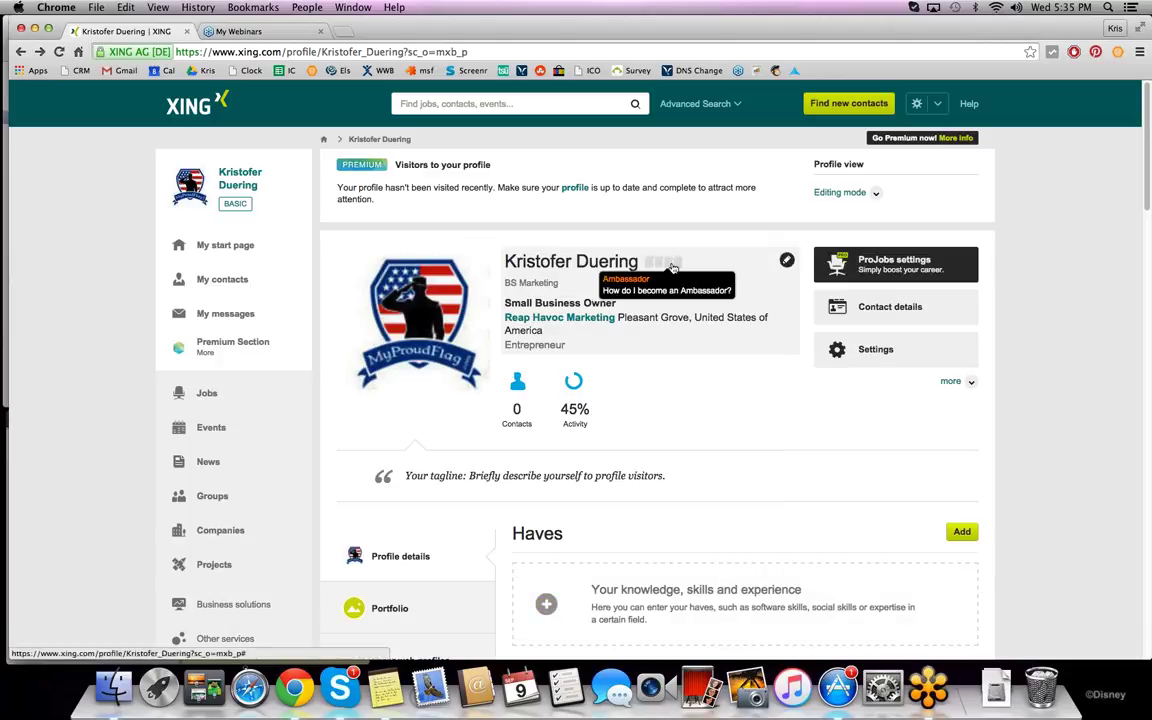
pyautogui.click(671, 267)
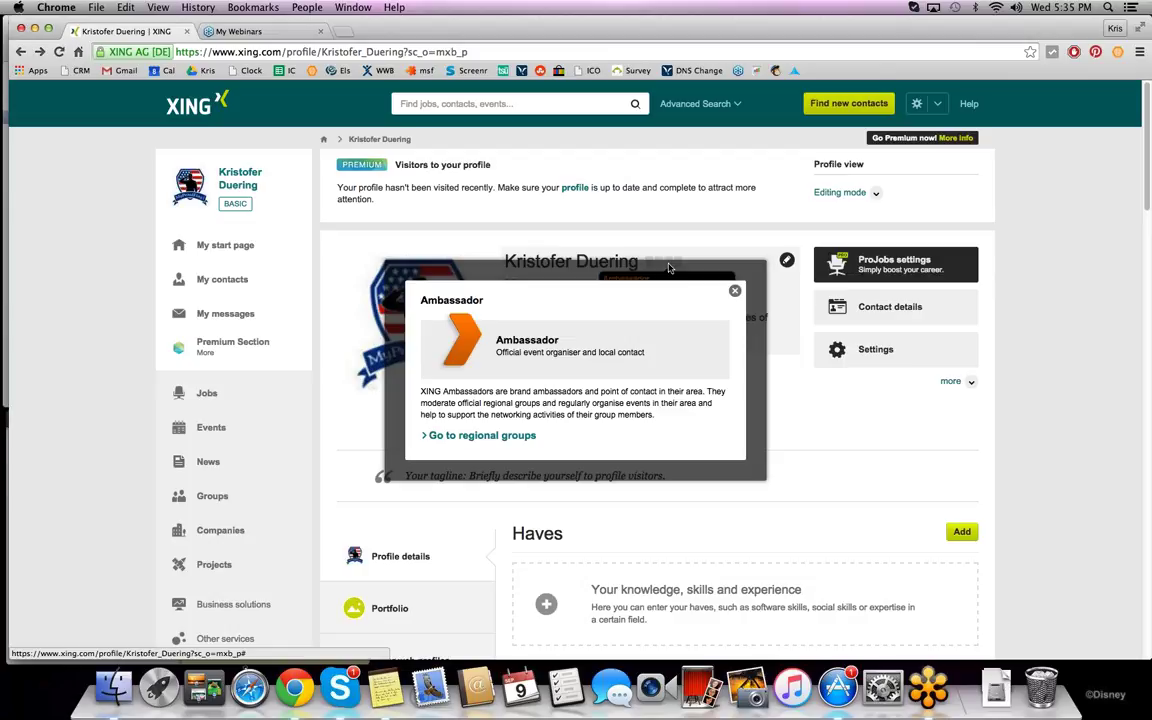
pyautogui.click(735, 291)
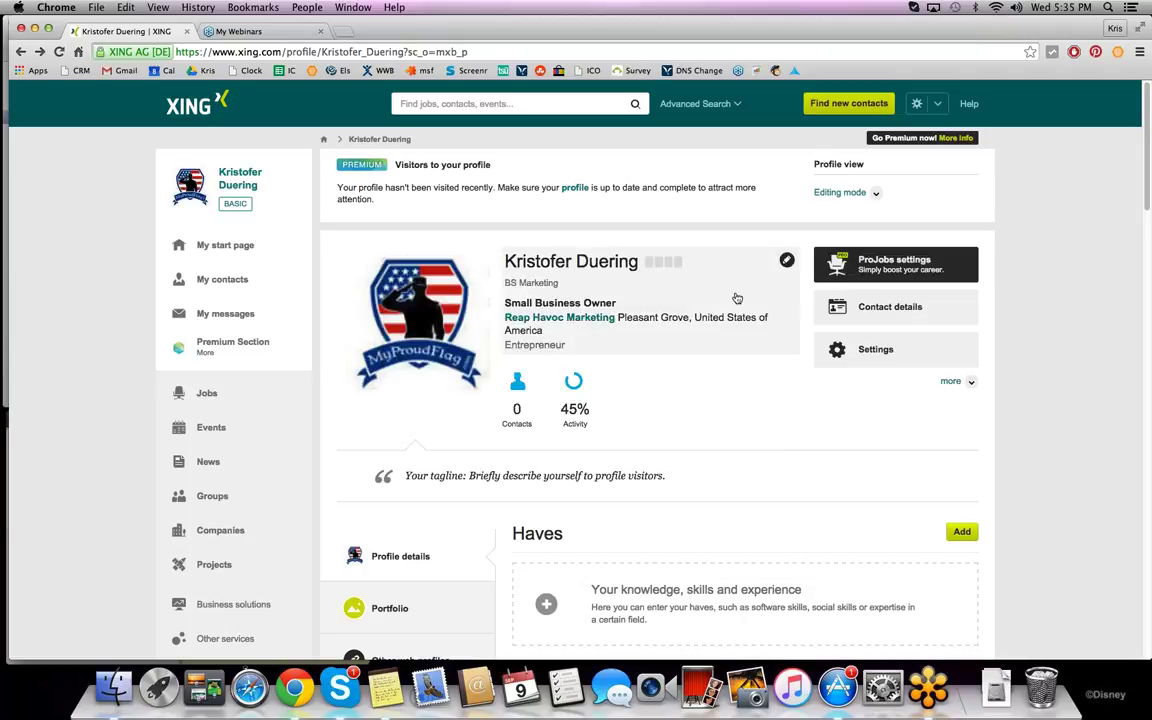
pyautogui.click(663, 262)
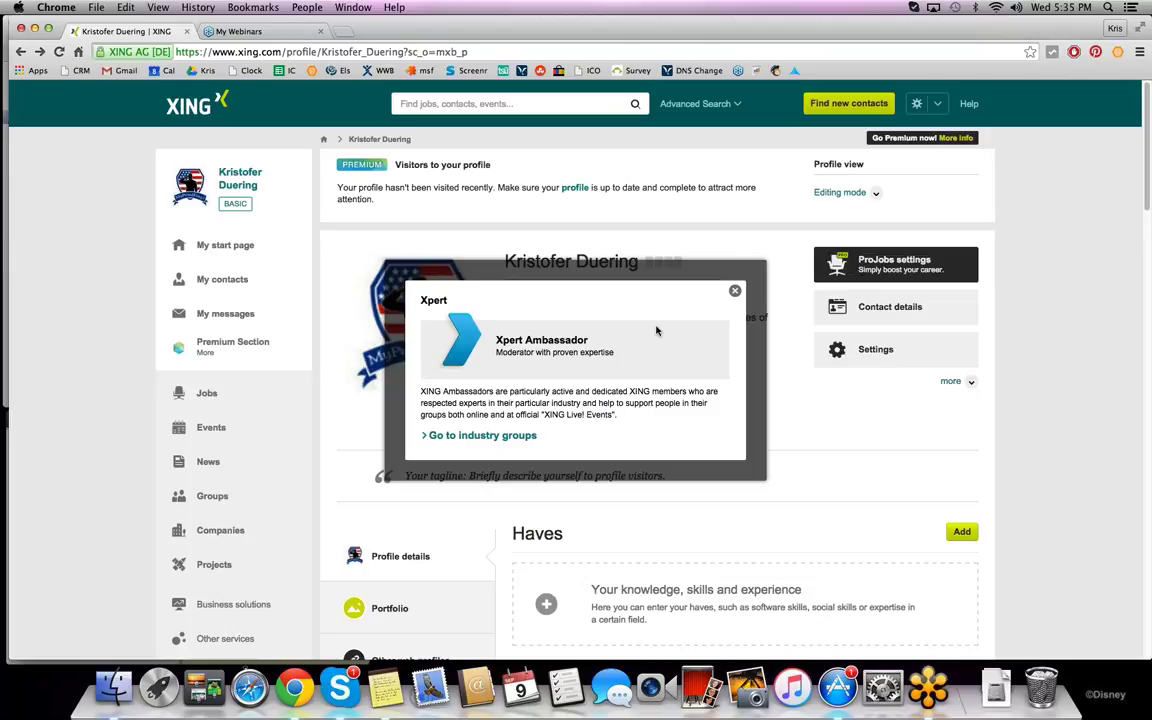
pyautogui.click(736, 292)
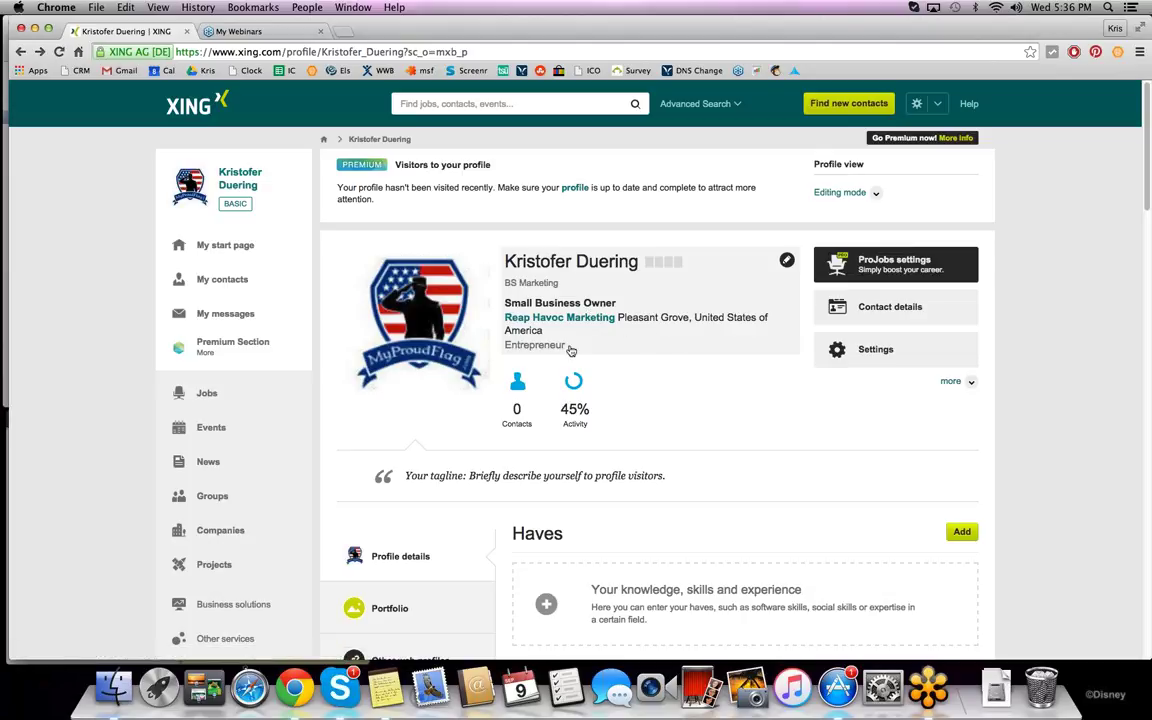
# Step: Examine the ProJobs settings for visibility, career interest and salary expectations, and return to the profile page
pyautogui.scroll(-2, 531, 330)
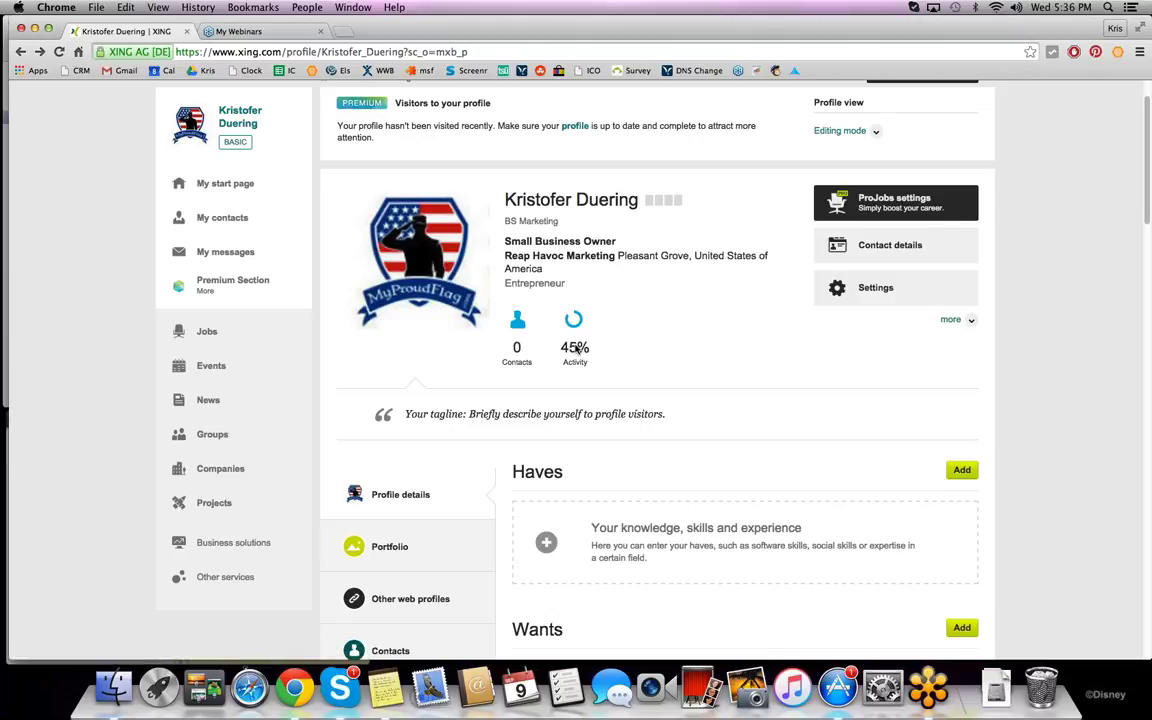
pyautogui.scroll(2, 575, 355)
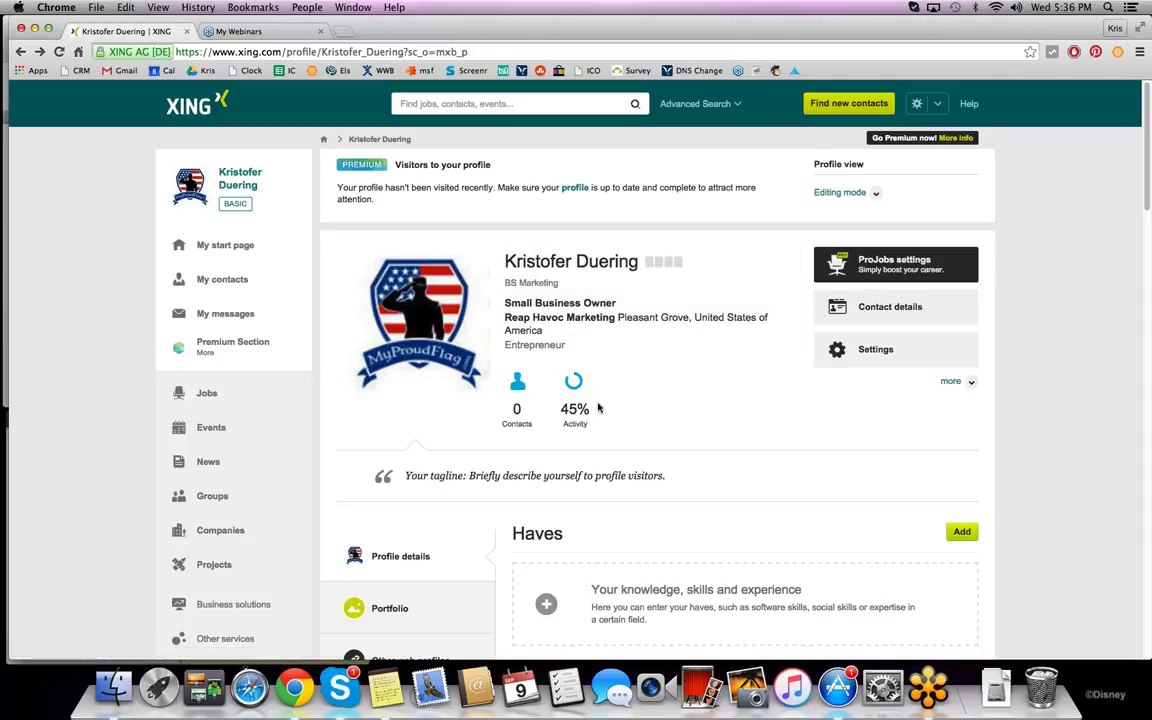
pyautogui.click(894, 266)
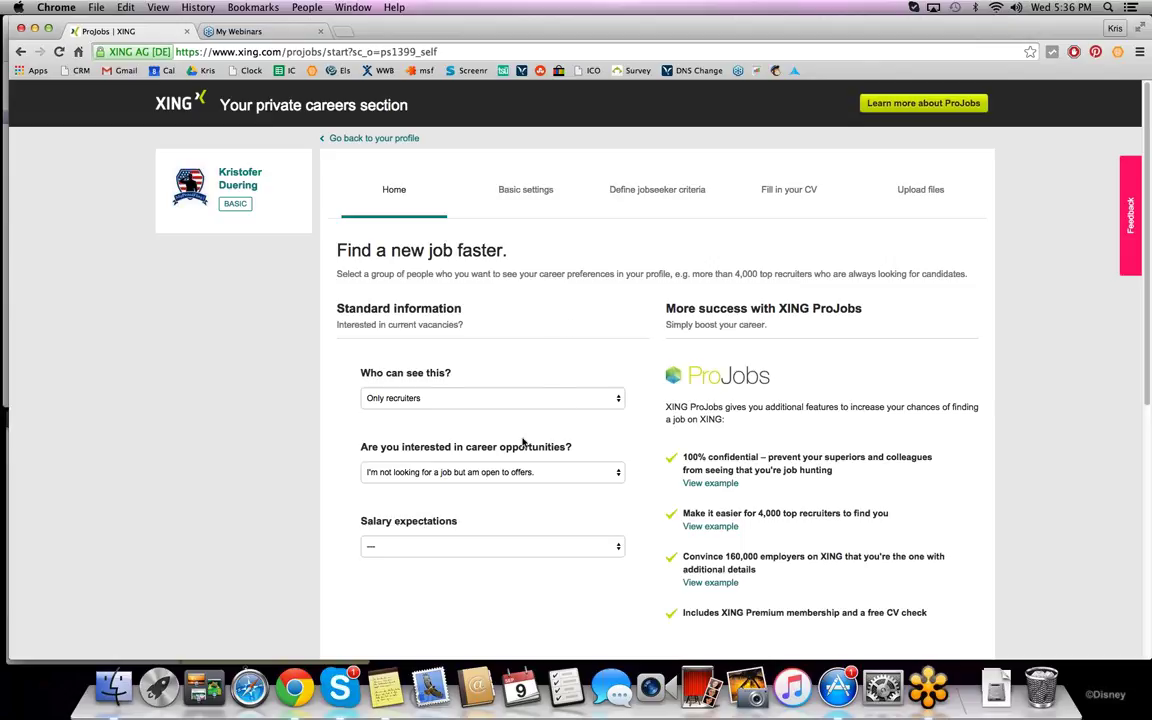
pyautogui.scroll(-2, 514, 463)
pyautogui.scroll(2, 450, 350)
pyautogui.scroll(-1, 406, 428)
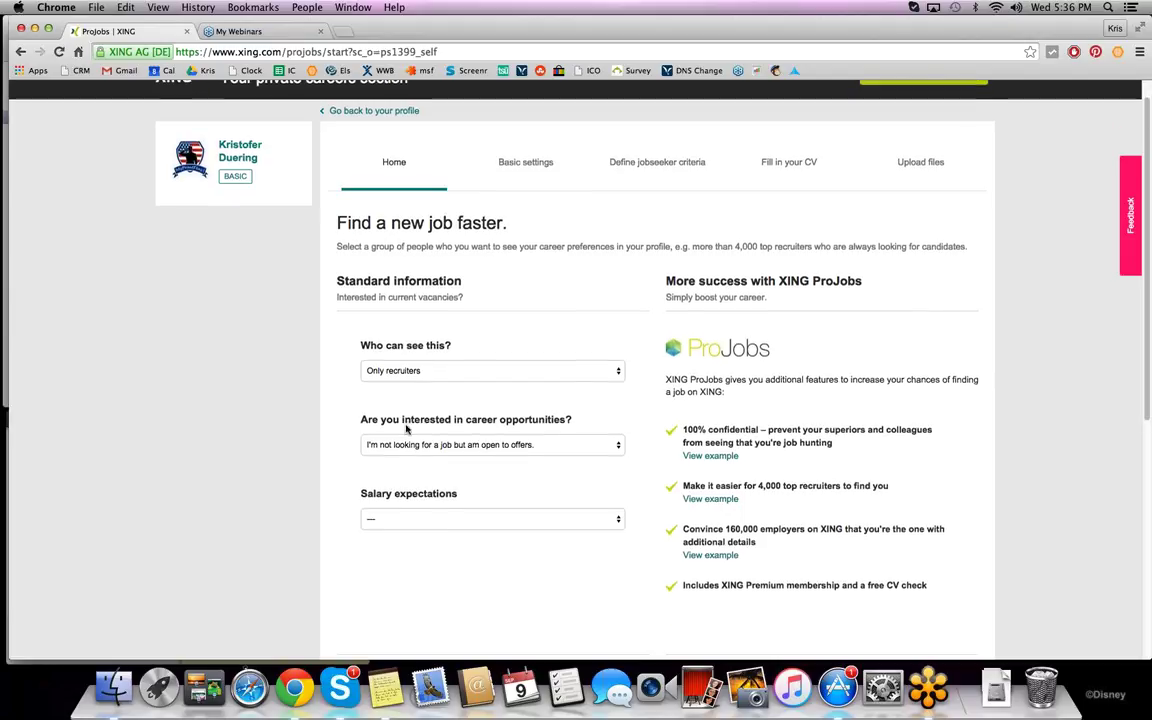
pyautogui.scroll(-3, 406, 428)
pyautogui.scroll(4, 463, 396)
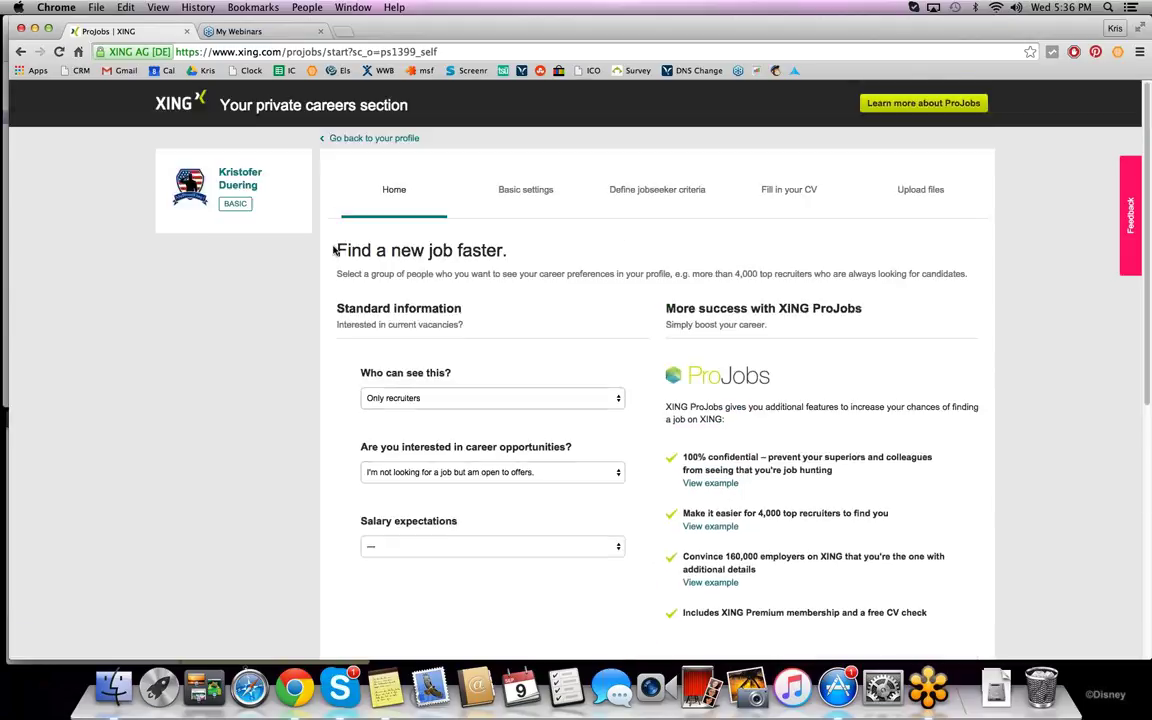
pyautogui.click(20, 53)
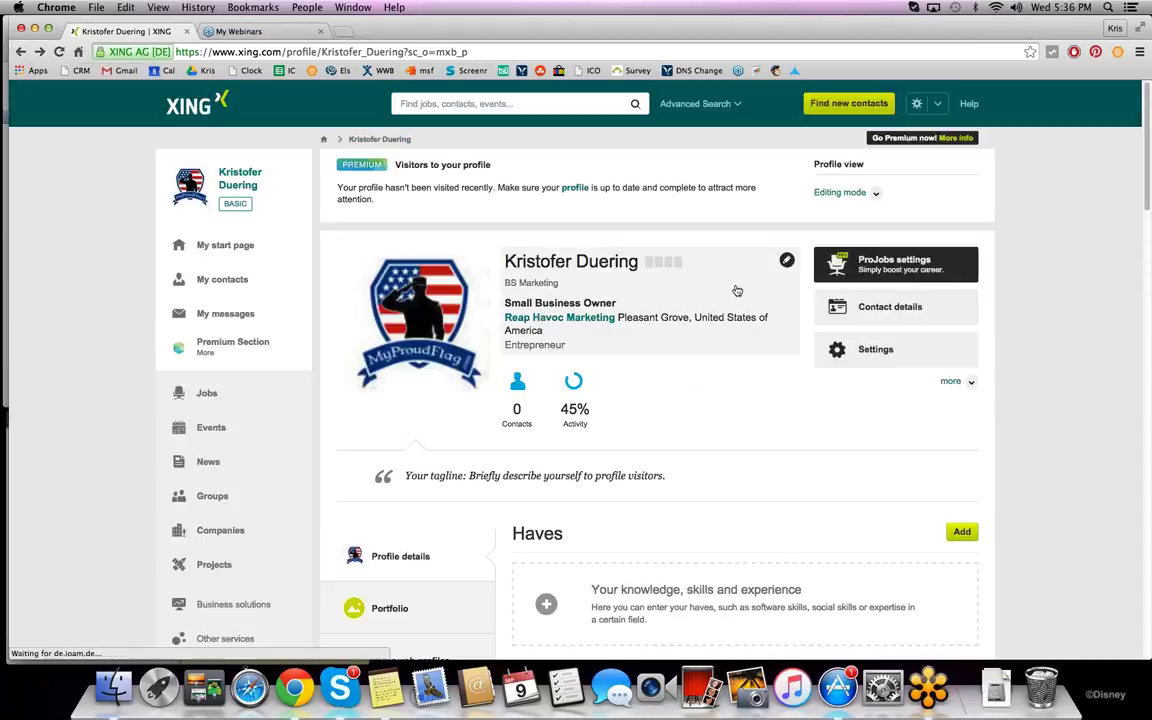
# Step: Examine the business contact details form on the profile and close it without entering anything
pyautogui.click(895, 313)
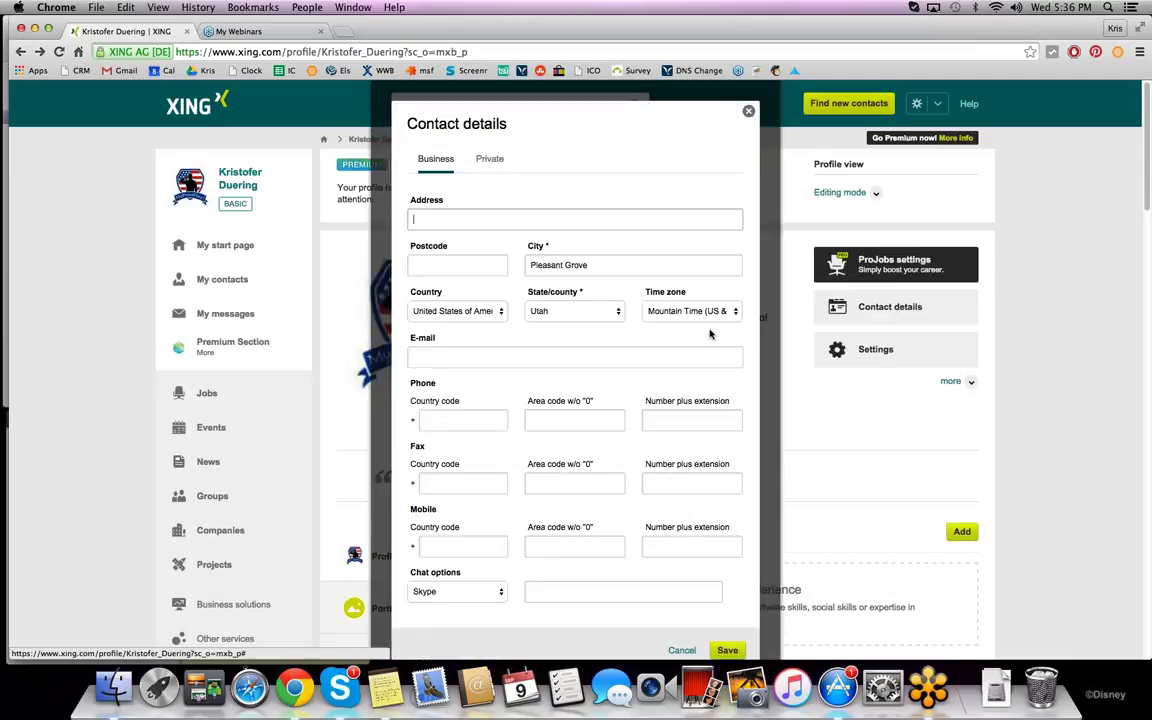
pyautogui.scroll(-2, 547, 278)
pyautogui.scroll(2, 486, 262)
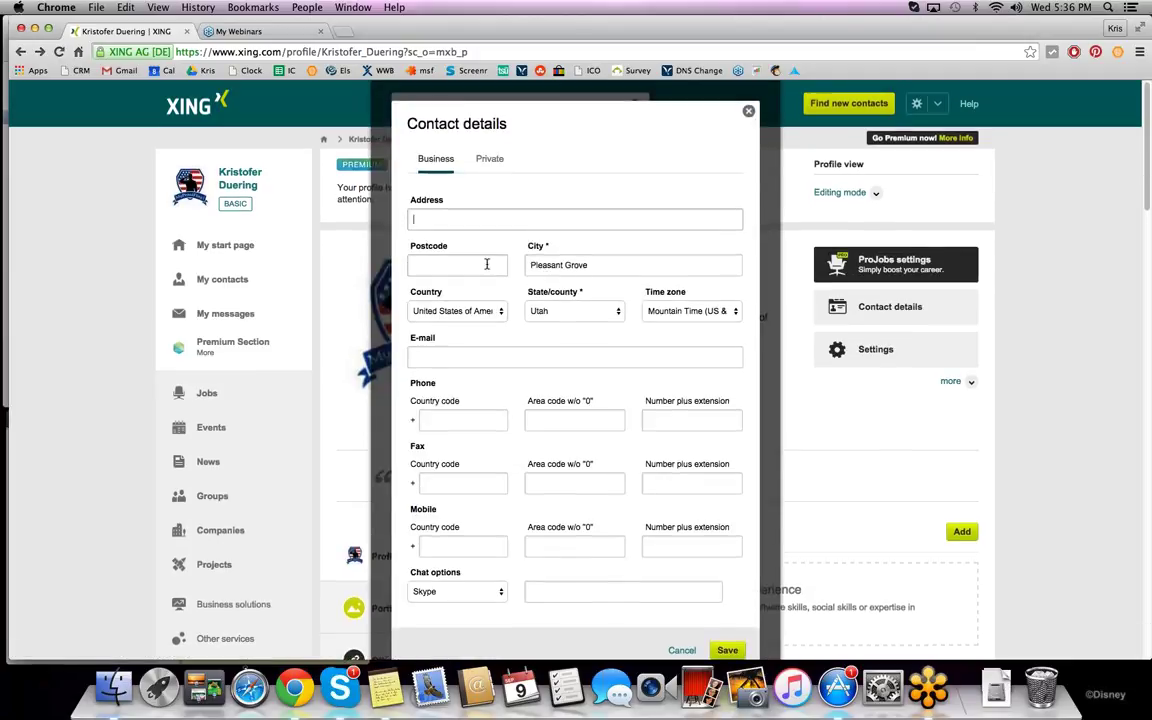
pyautogui.scroll(-2, 500, 400)
pyautogui.scroll(3, 504, 409)
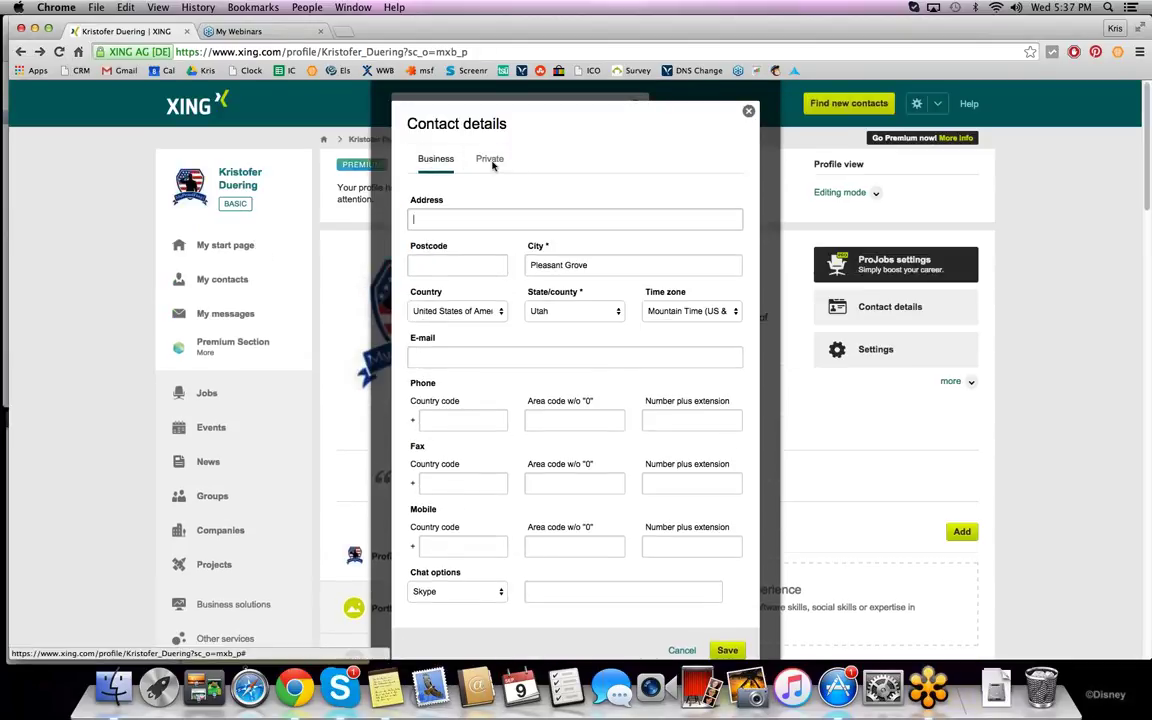
pyautogui.scroll(-1, 462, 292)
pyautogui.scroll(-5, 470, 310)
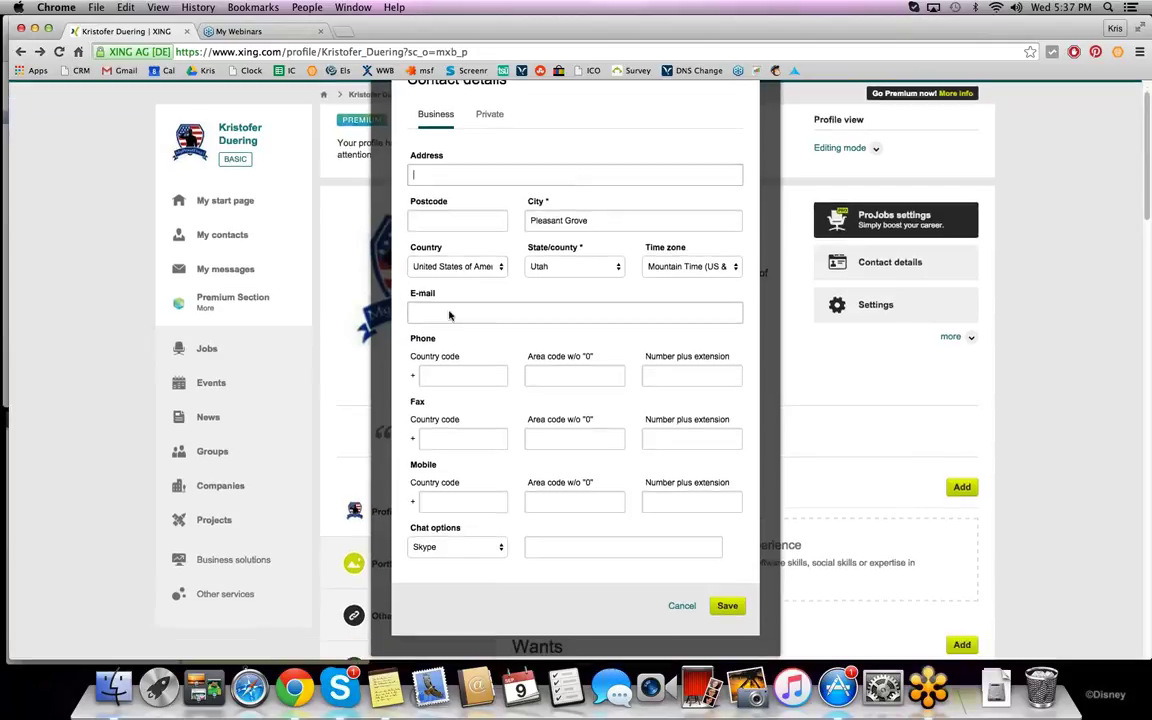
pyautogui.scroll(6, 484, 338)
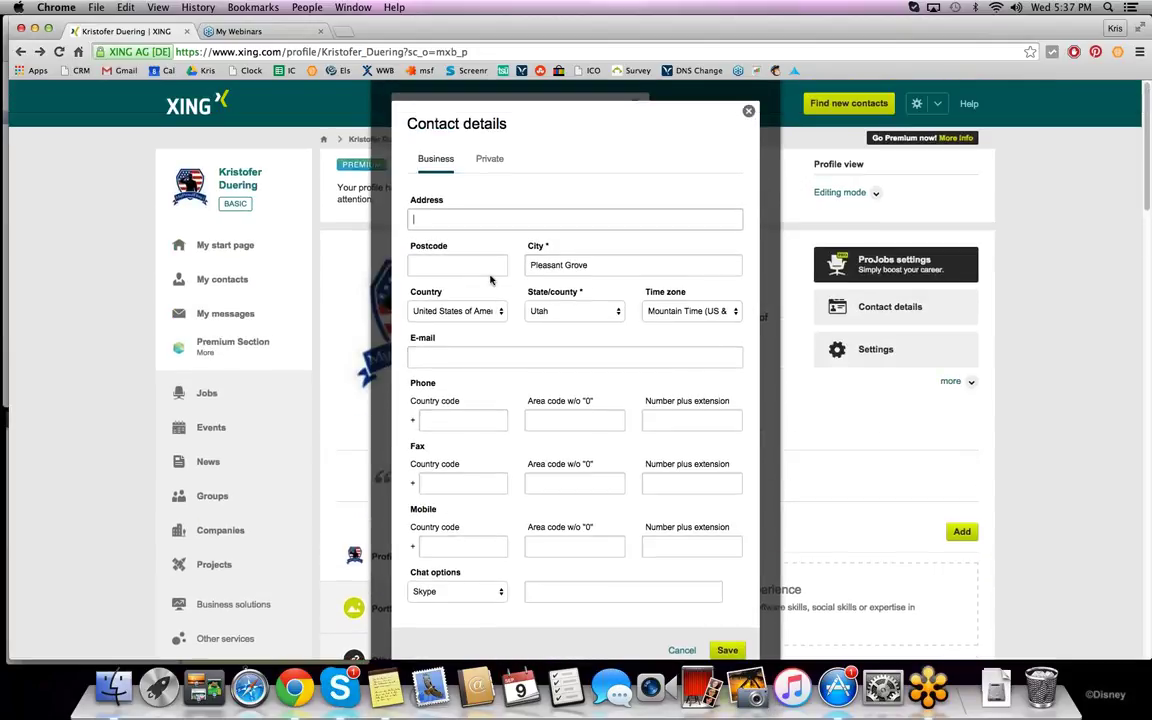
pyautogui.scroll(-1, 530, 403)
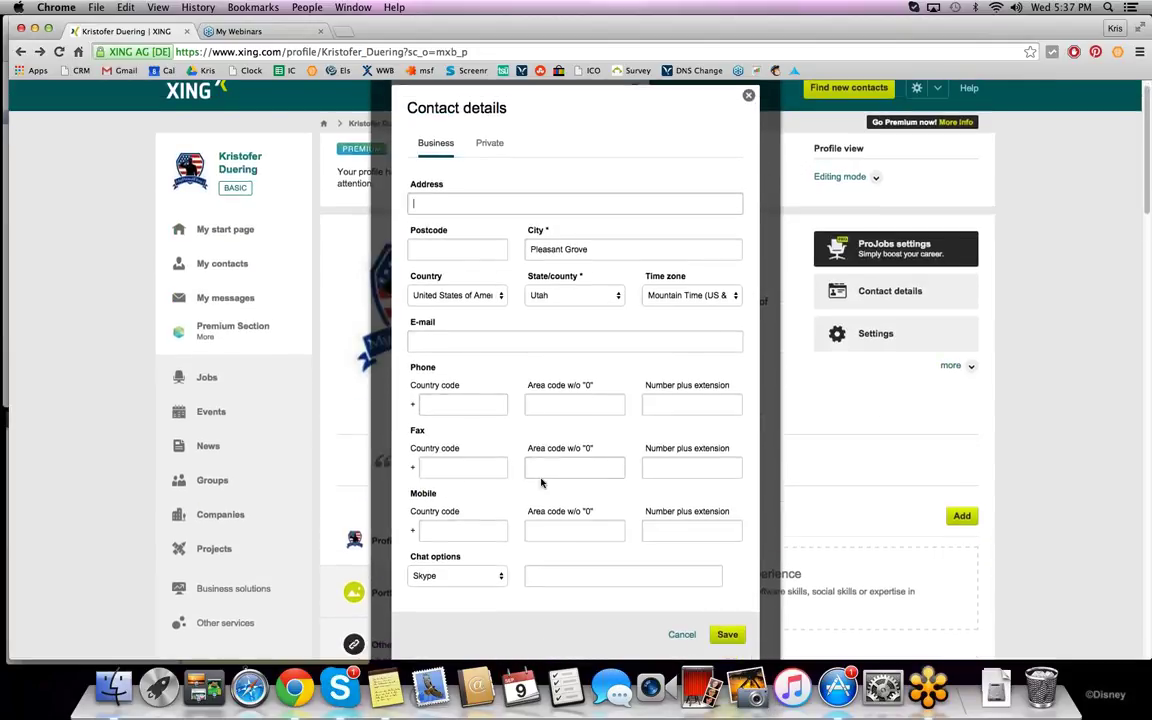
pyautogui.scroll(1, 607, 455)
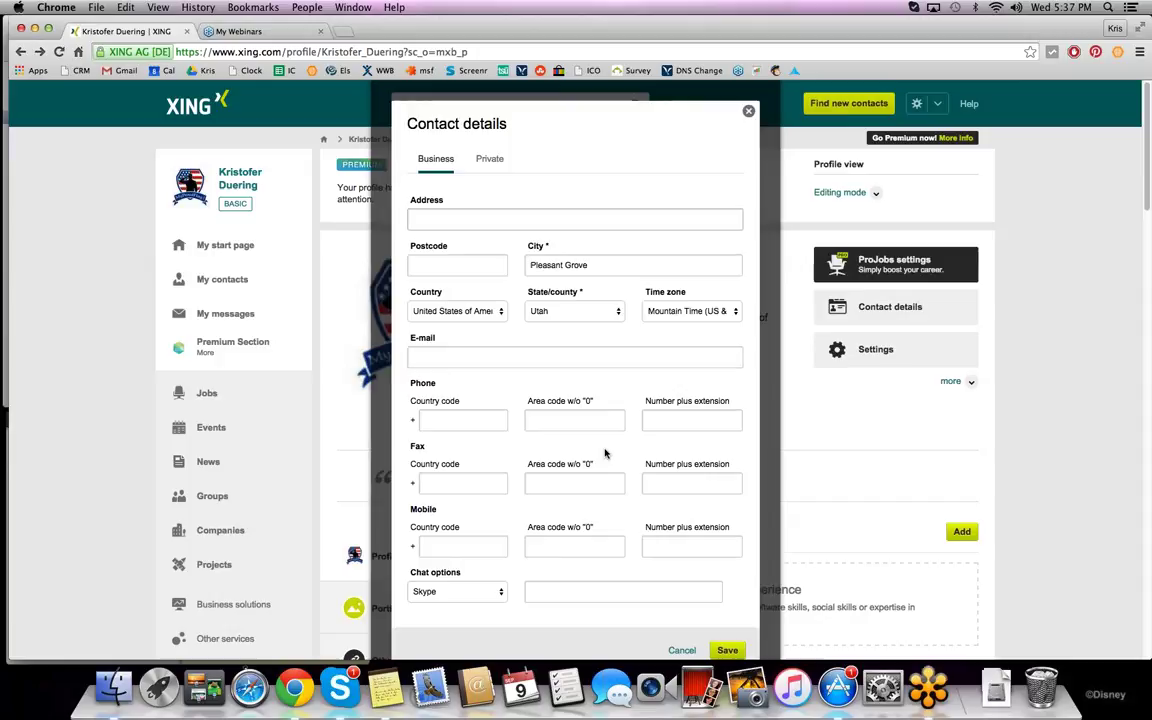
pyautogui.click(750, 113)
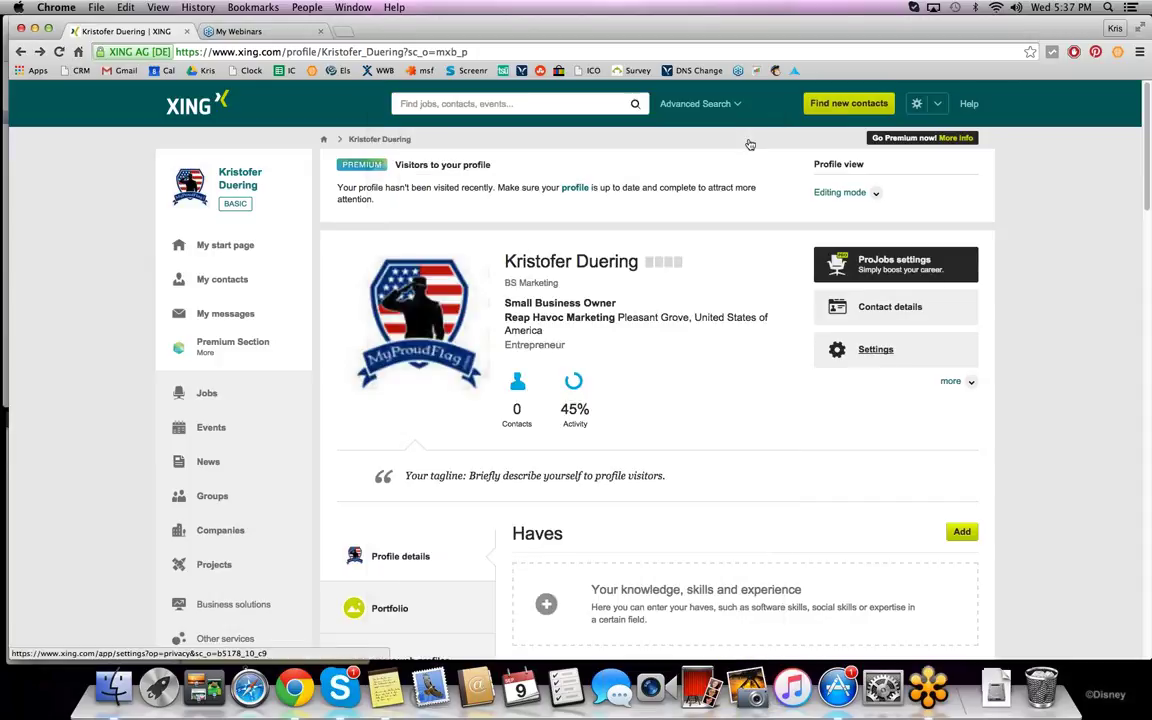
# Step: Review the privacy settings for the profile, posts and groups, and return to the profile page
pyautogui.click(871, 357)
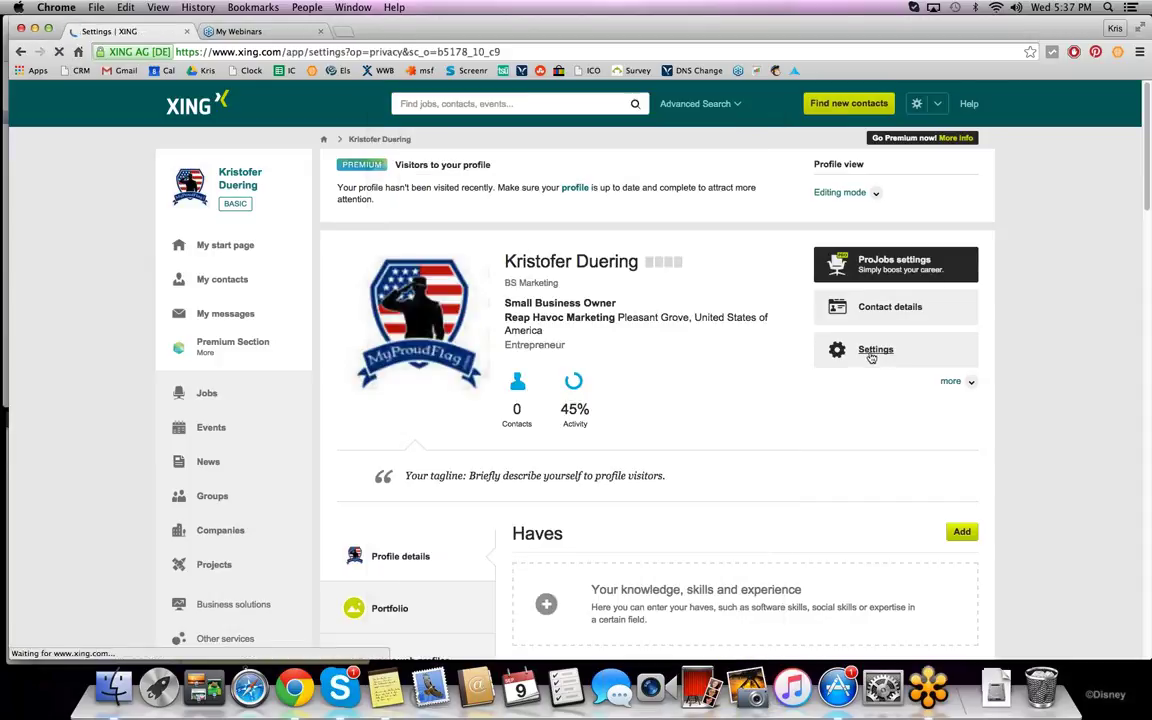
pyautogui.scroll(-2, 541, 333)
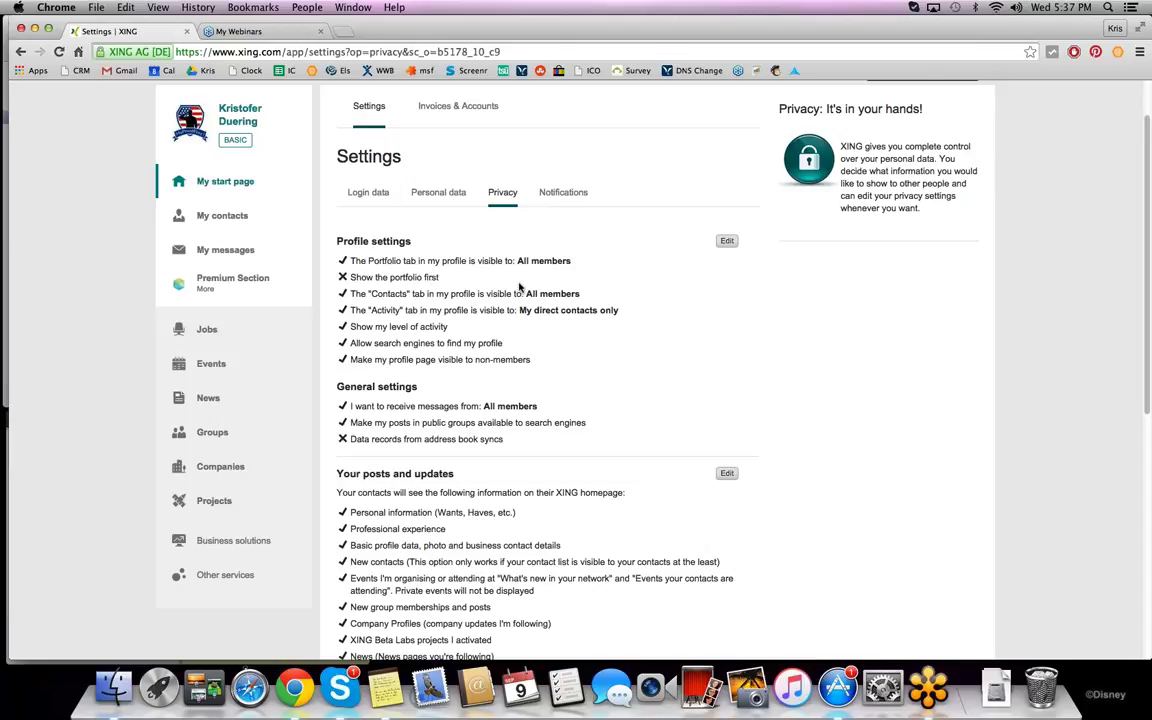
pyautogui.scroll(-5, 519, 285)
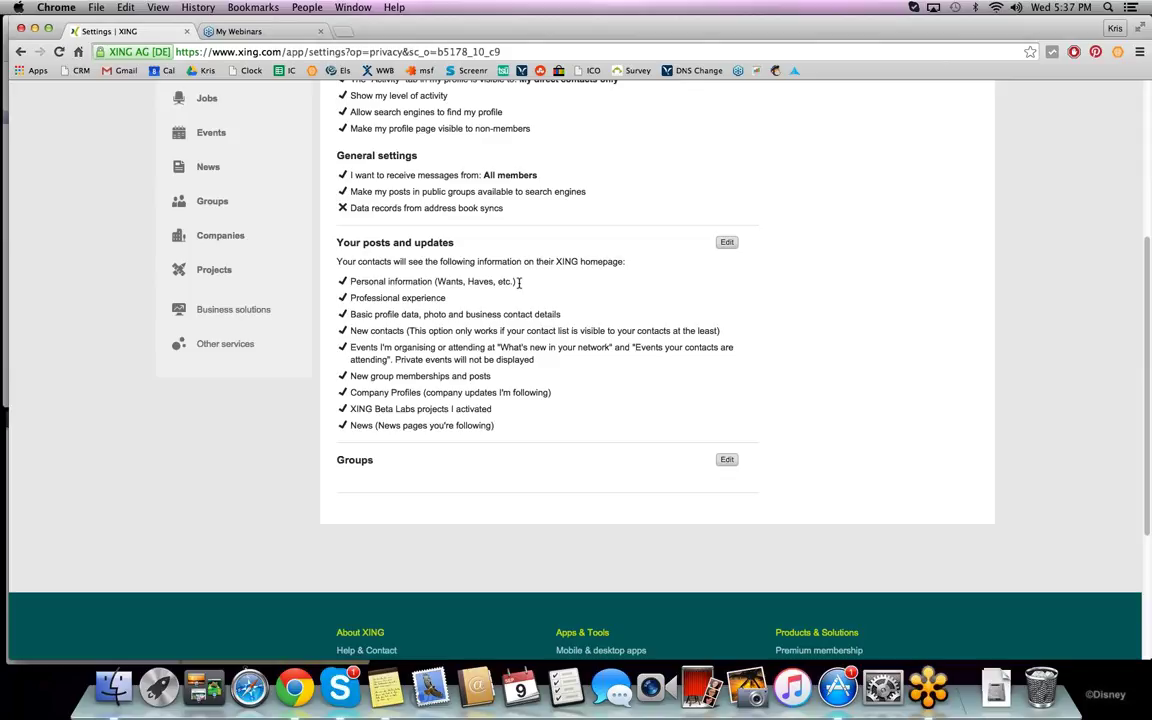
pyautogui.scroll(6, 519, 285)
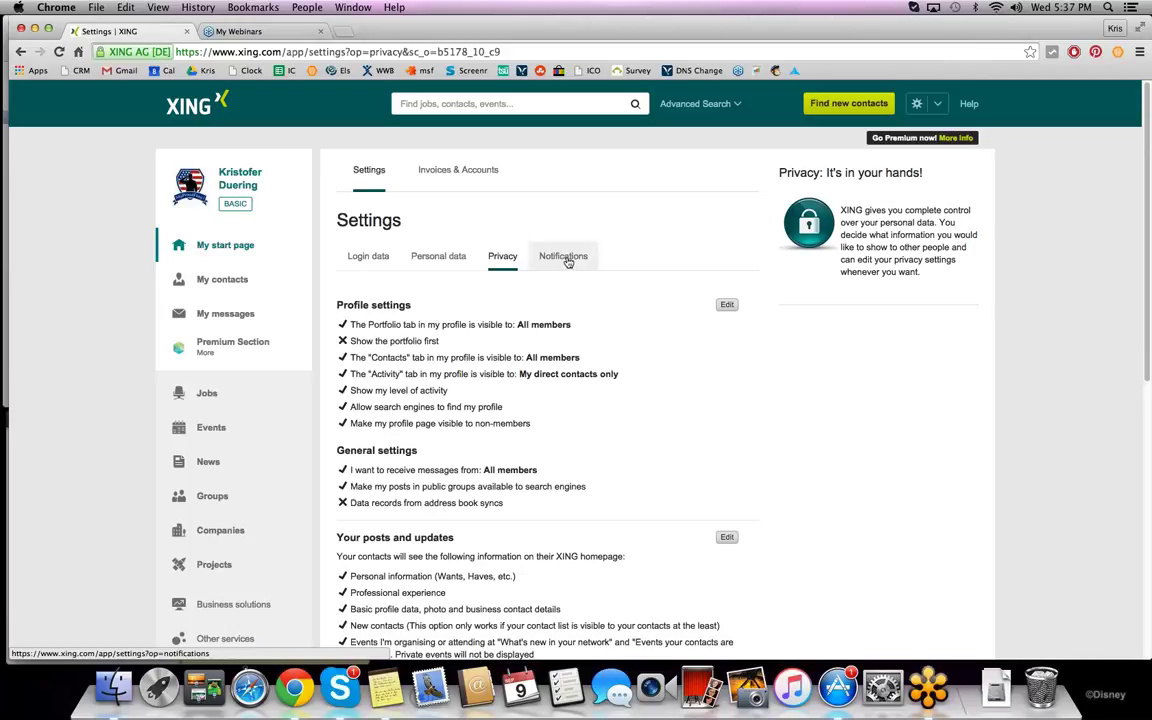
pyautogui.click(20, 53)
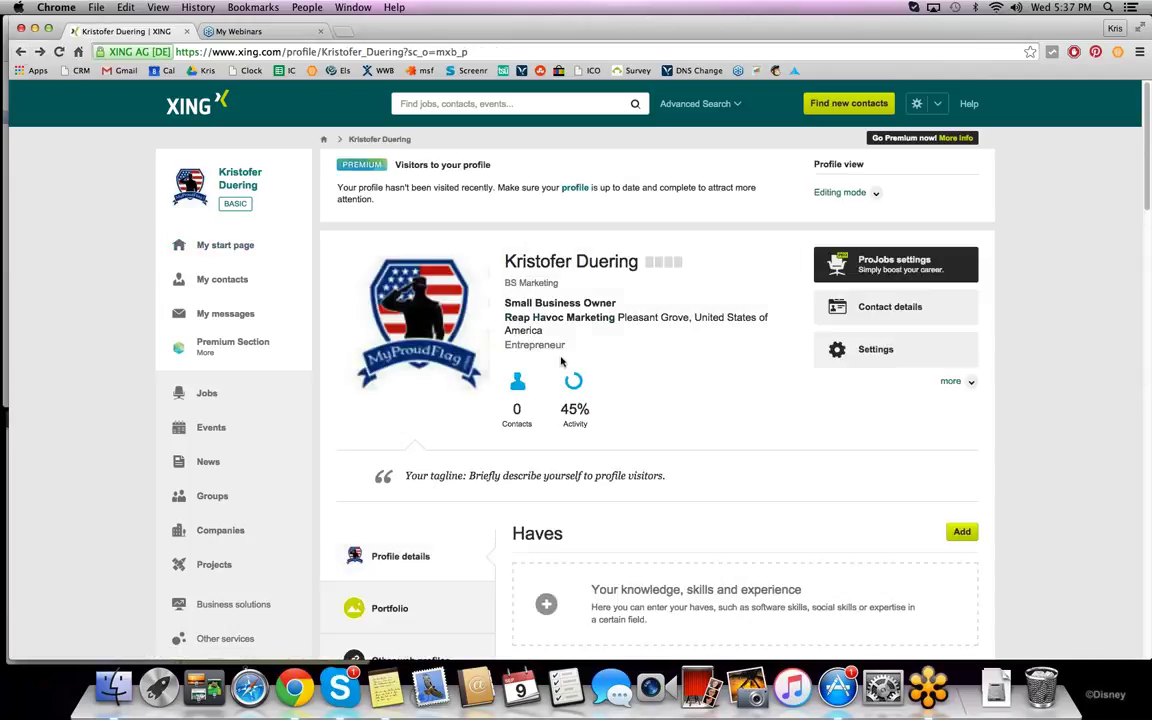
# Step: Examine the tagline, Haves and Wants sections of the profile details
pyautogui.scroll(-3, 600, 390)
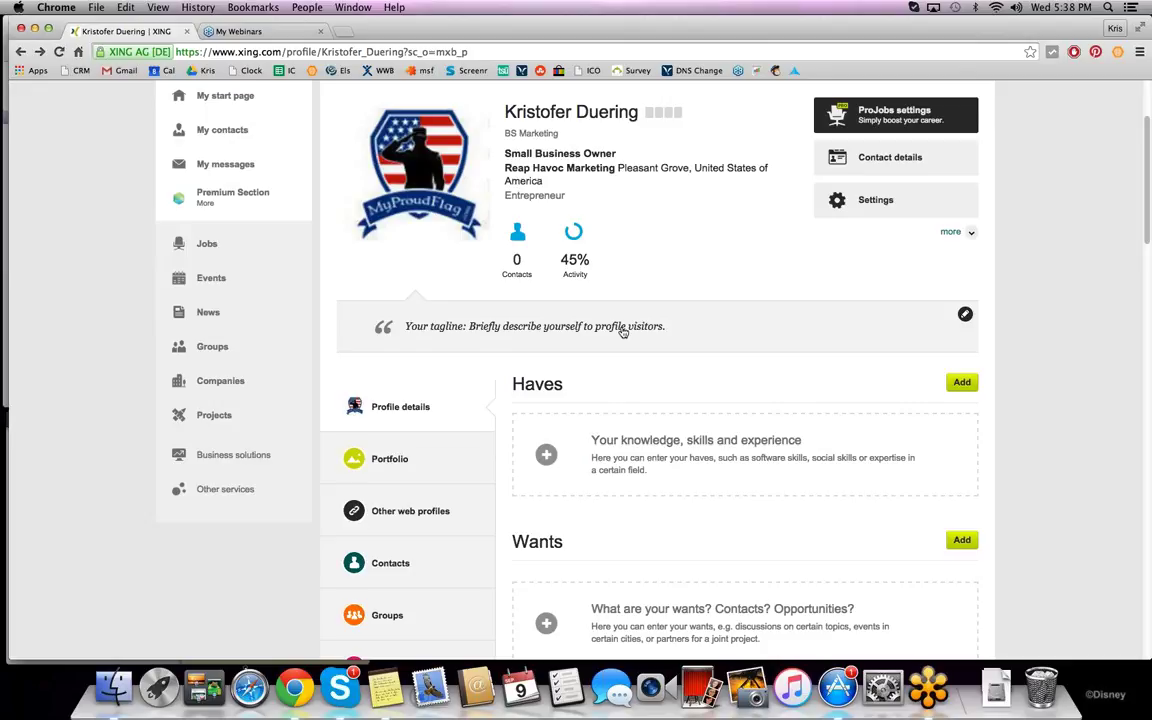
pyautogui.scroll(-3, 621, 330)
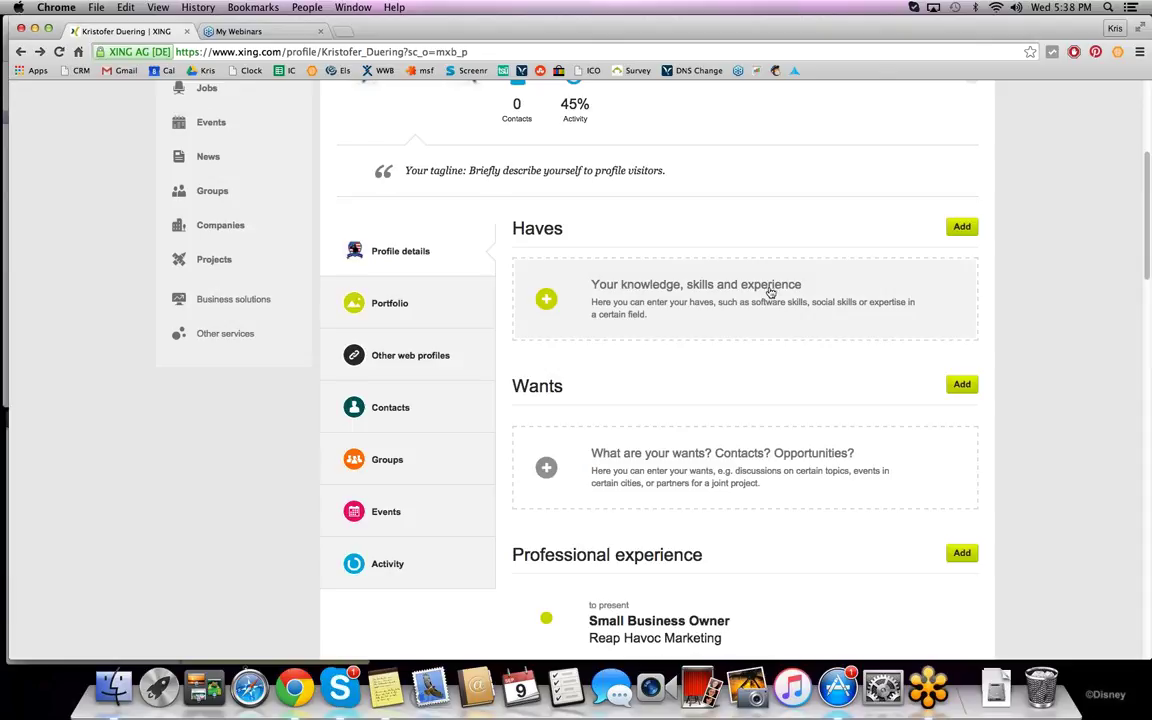
pyautogui.scroll(-1, 655, 297)
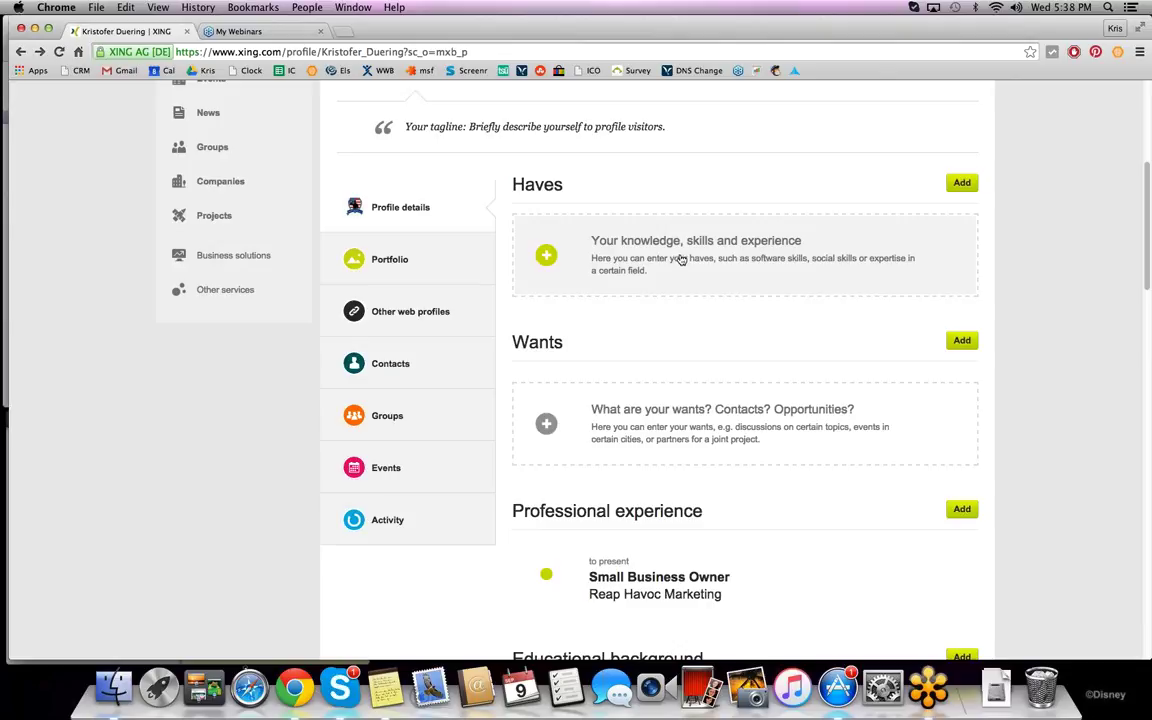
pyautogui.scroll(-3, 678, 265)
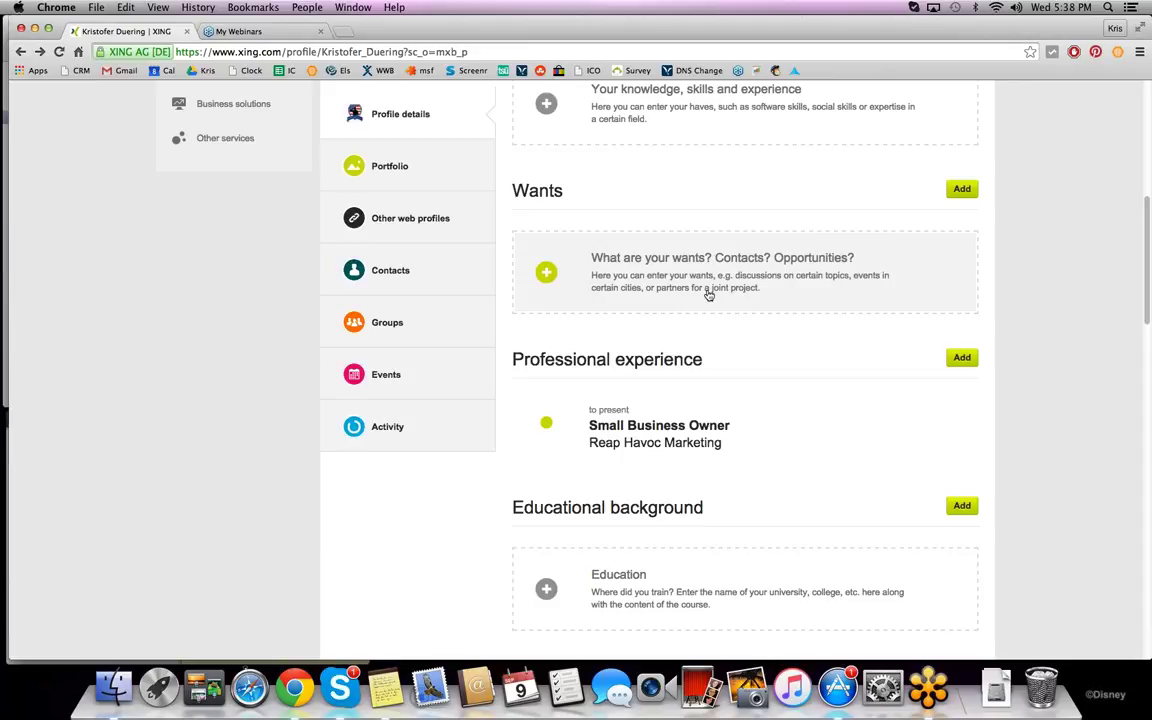
# Step: Examine the Professional experience, Educational background and Languages sections of the profile details
pyautogui.scroll(-2, 718, 300)
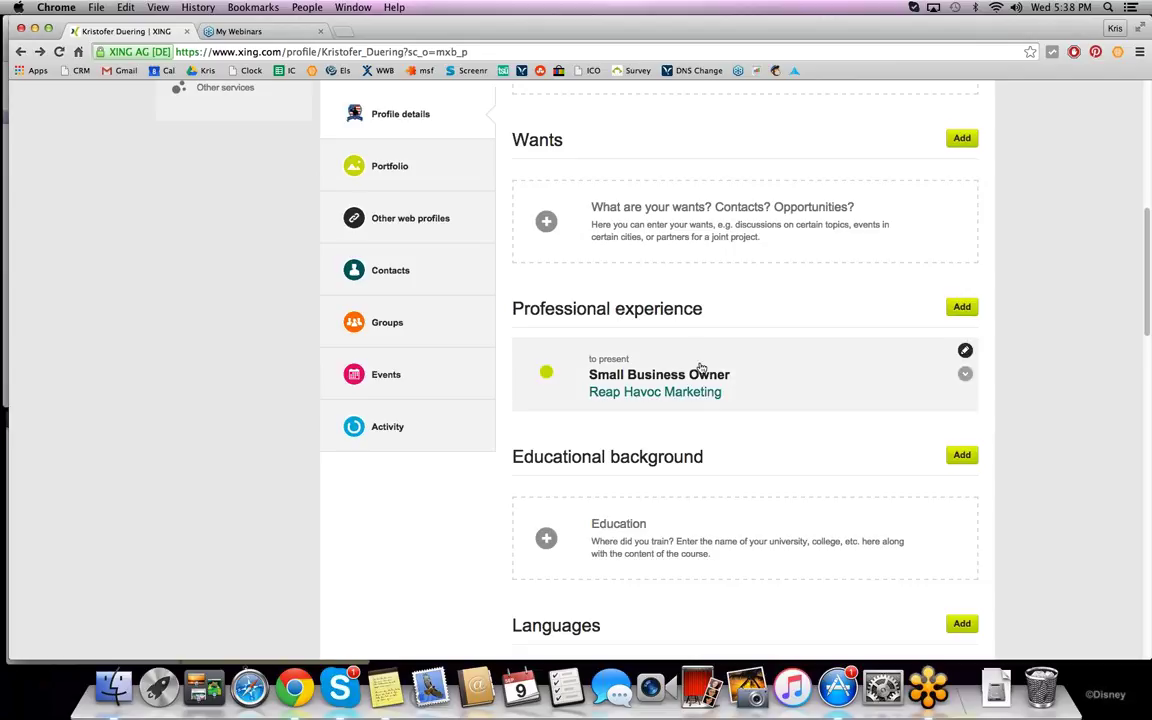
pyautogui.scroll(-3, 697, 372)
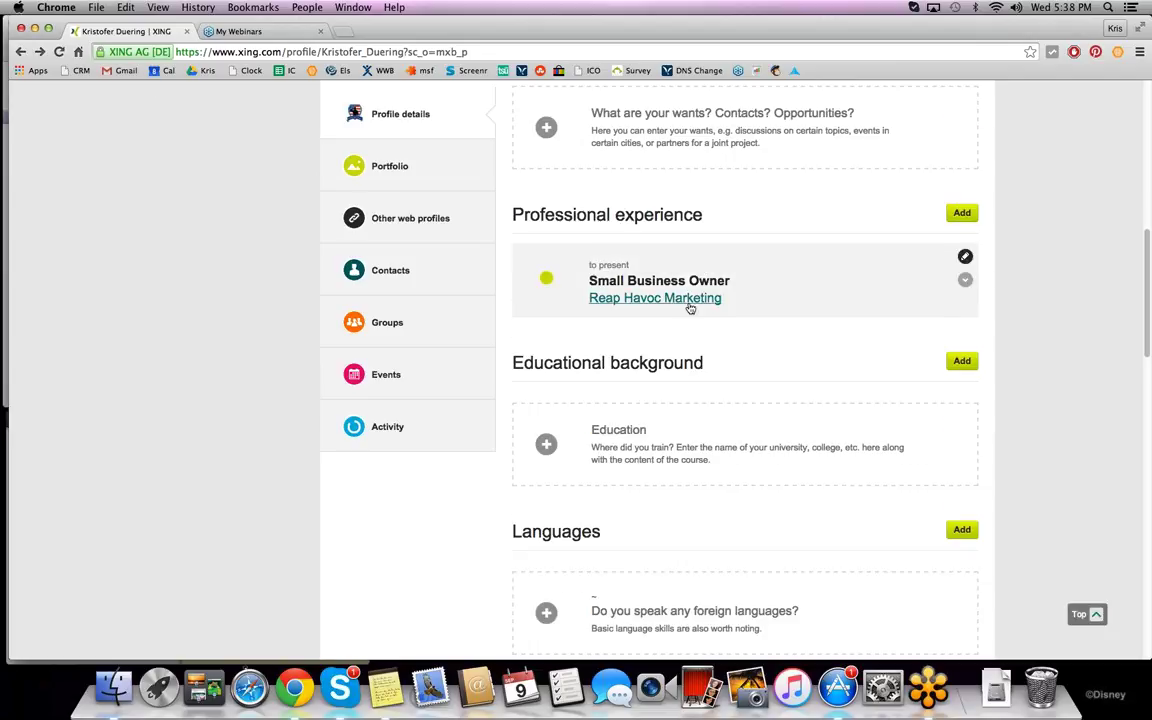
pyautogui.scroll(-2, 687, 333)
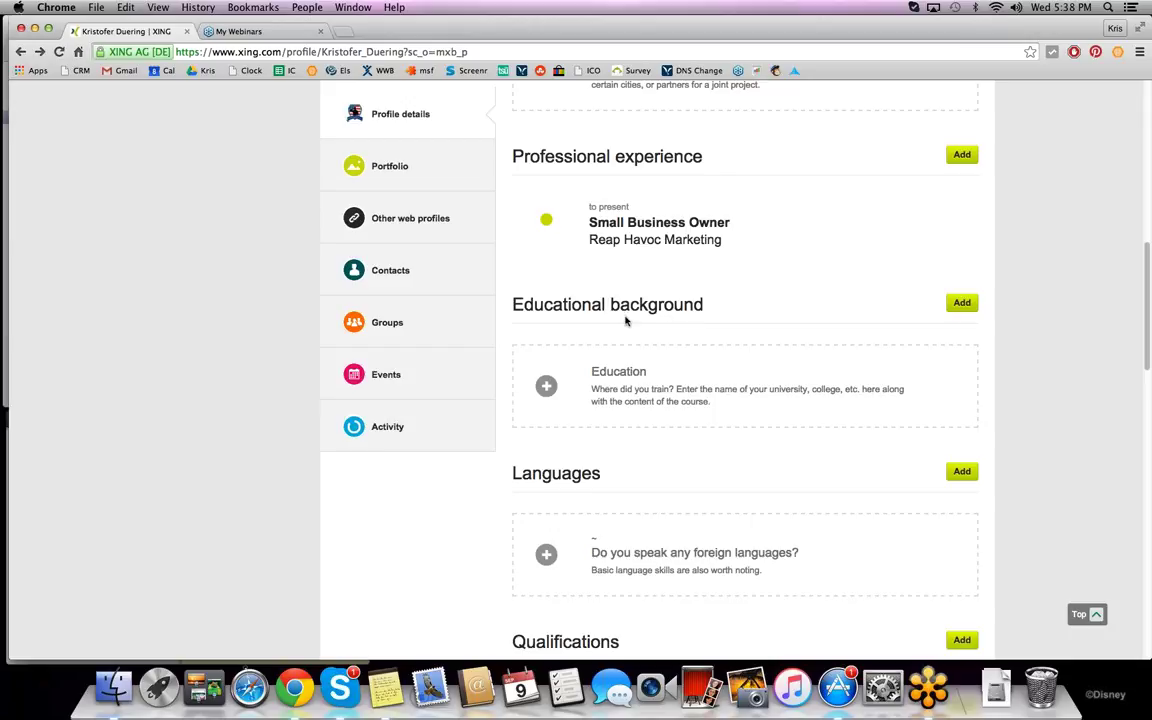
pyautogui.scroll(-2, 622, 355)
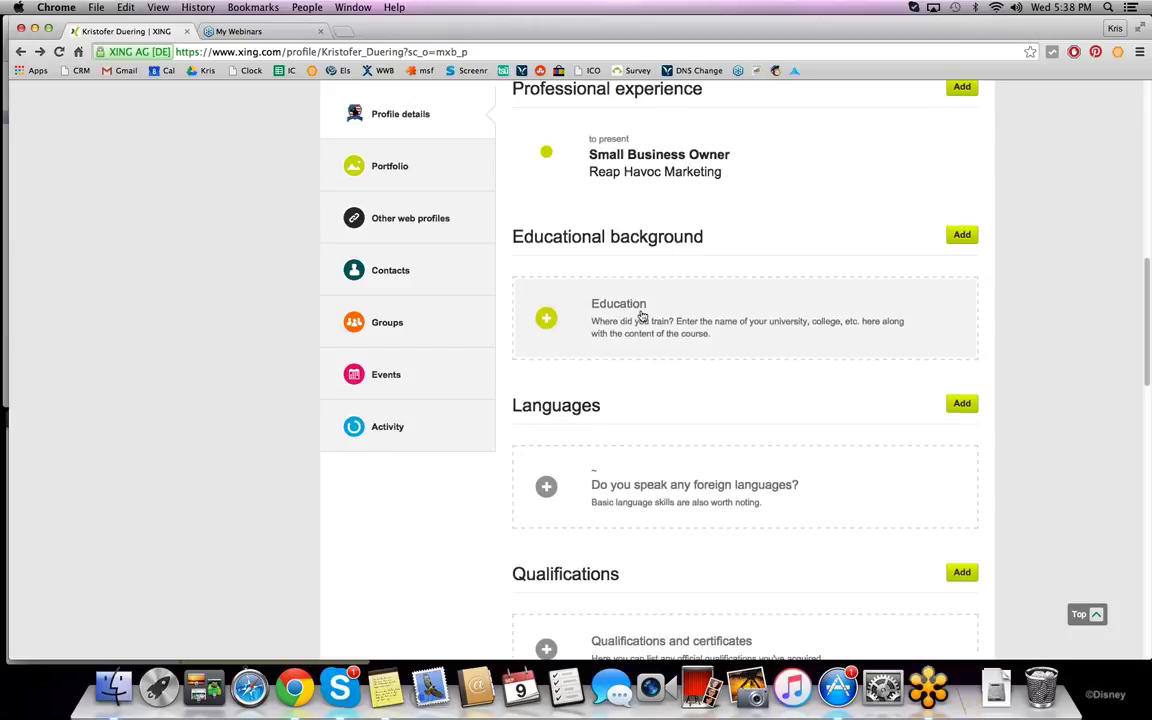
pyautogui.scroll(-3, 720, 332)
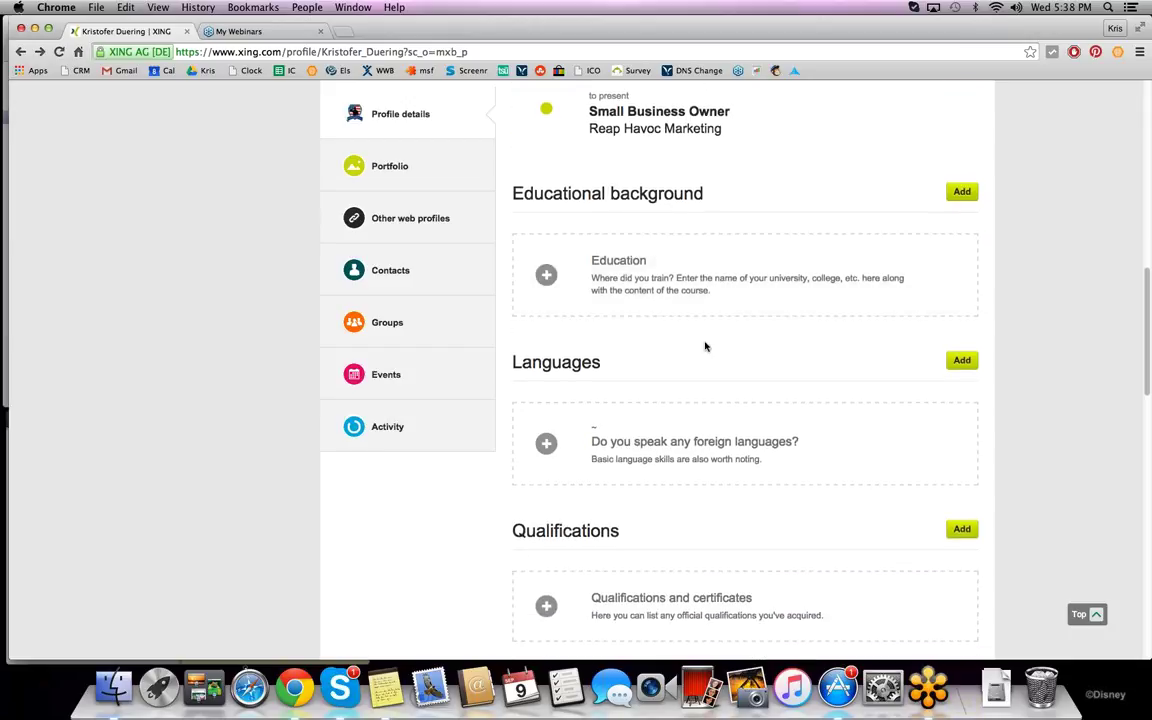
pyautogui.scroll(-2, 605, 335)
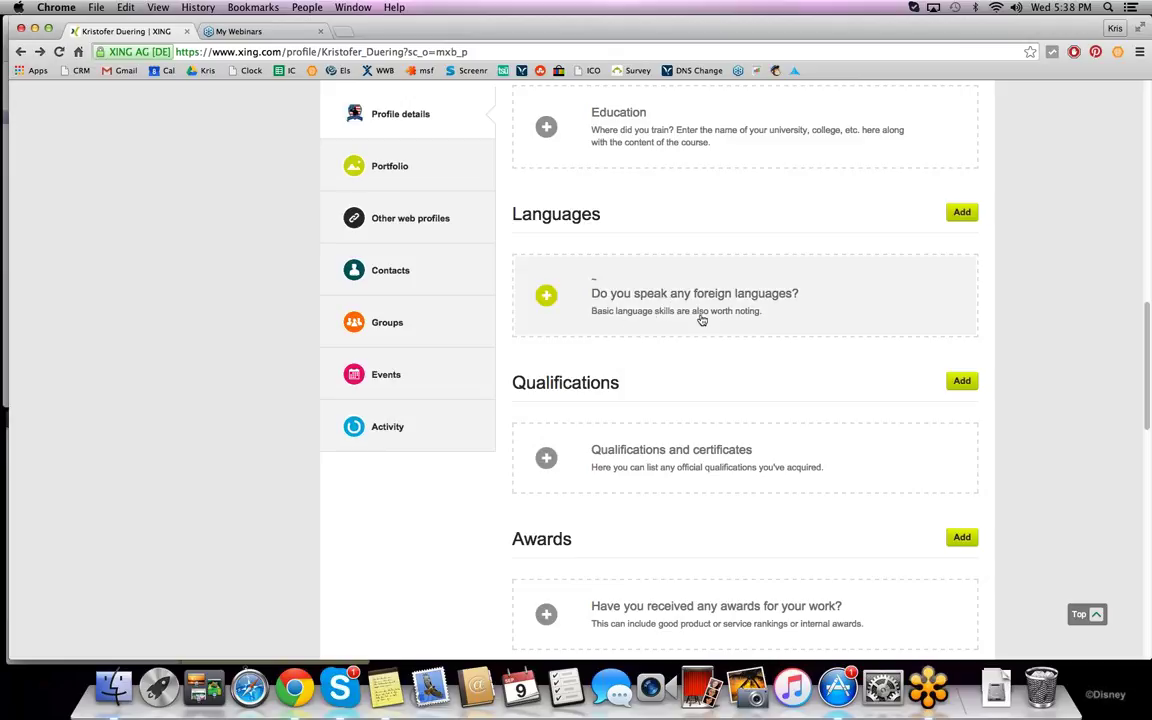
pyautogui.scroll(-3, 714, 320)
pyautogui.scroll(3, 640, 338)
# Step: Examine the Qualifications, Awards, Organizations, Interests and Personal information sections of the profile details
pyautogui.scroll(-5, 641, 343)
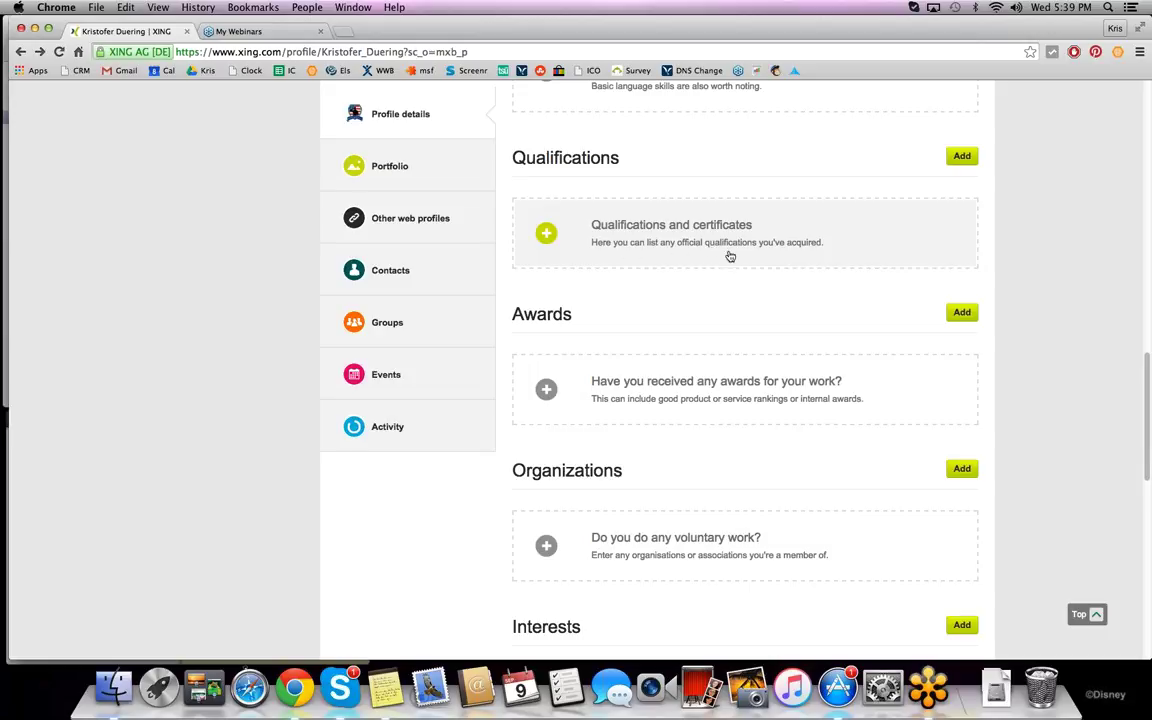
pyautogui.scroll(-1, 705, 260)
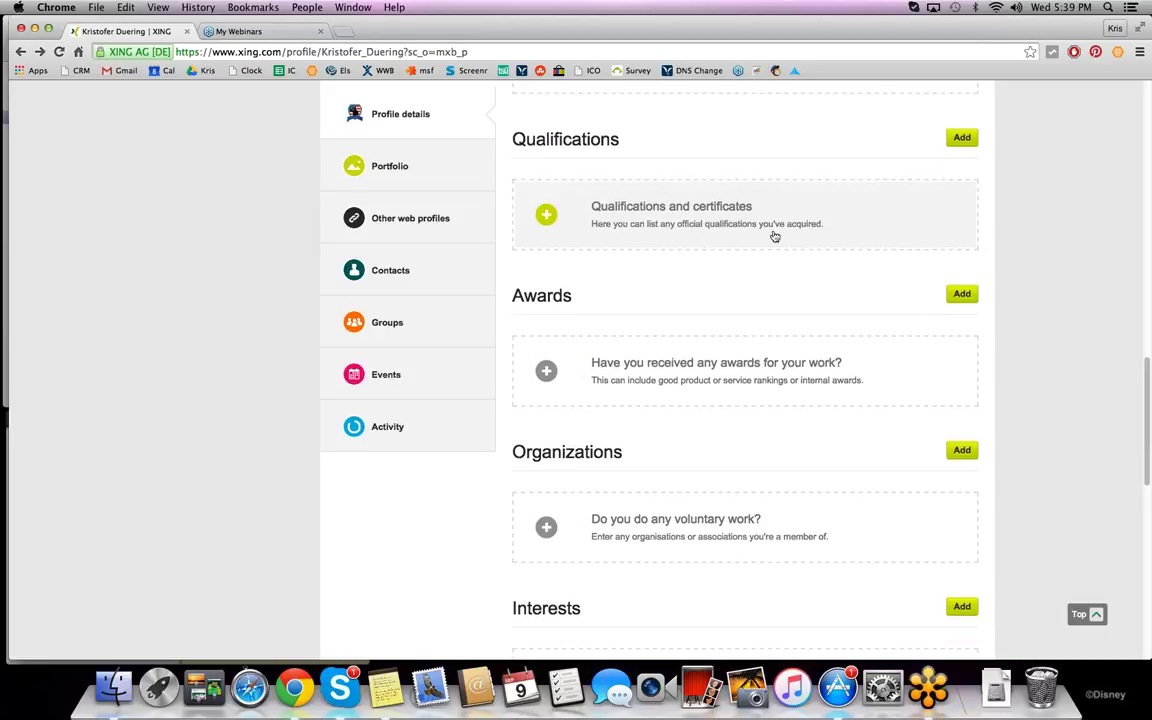
pyautogui.scroll(-2, 665, 244)
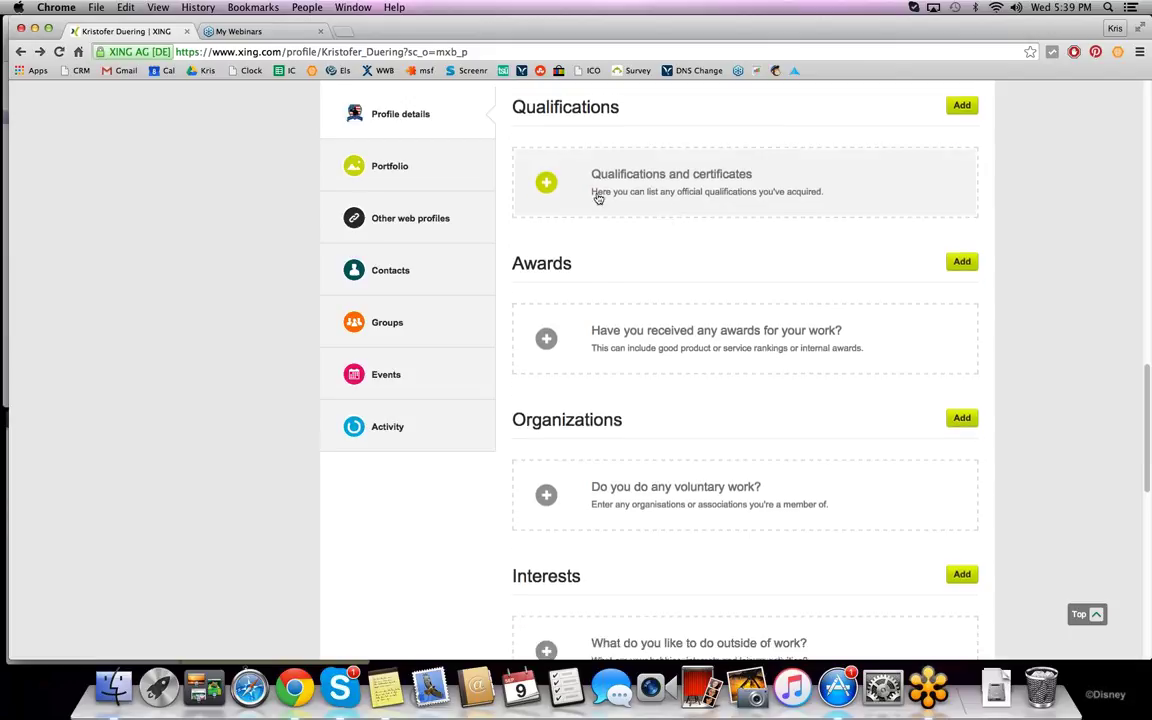
pyautogui.scroll(-3, 650, 220)
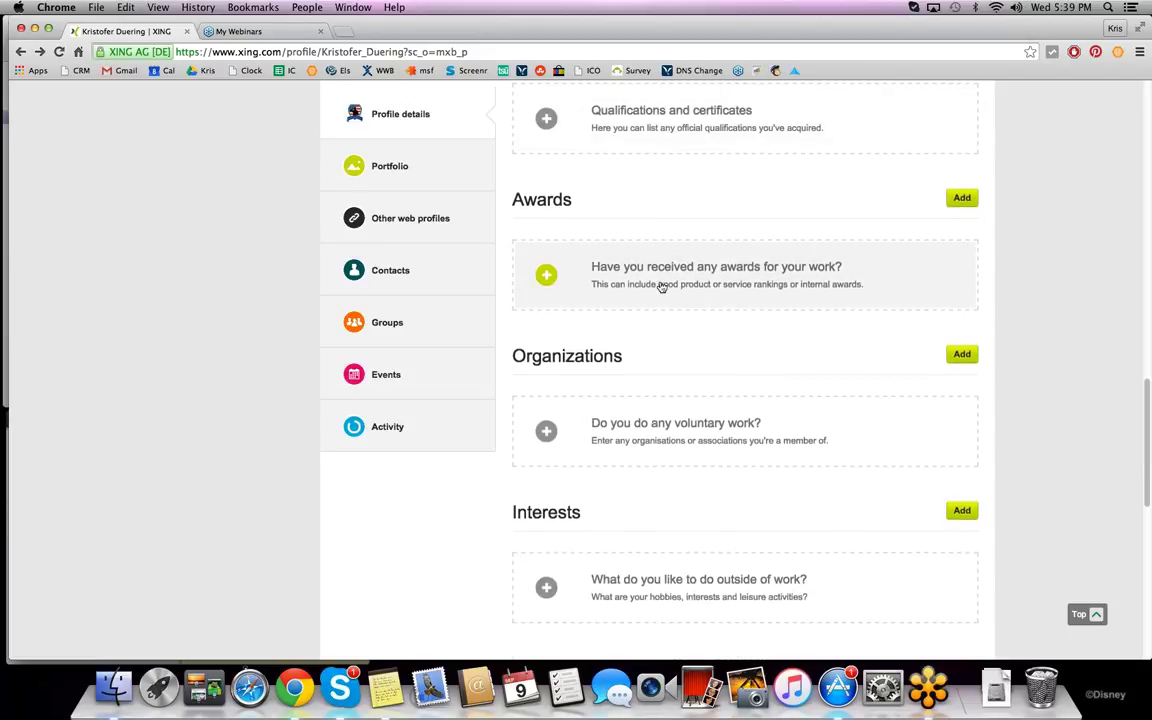
pyautogui.scroll(-5, 662, 280)
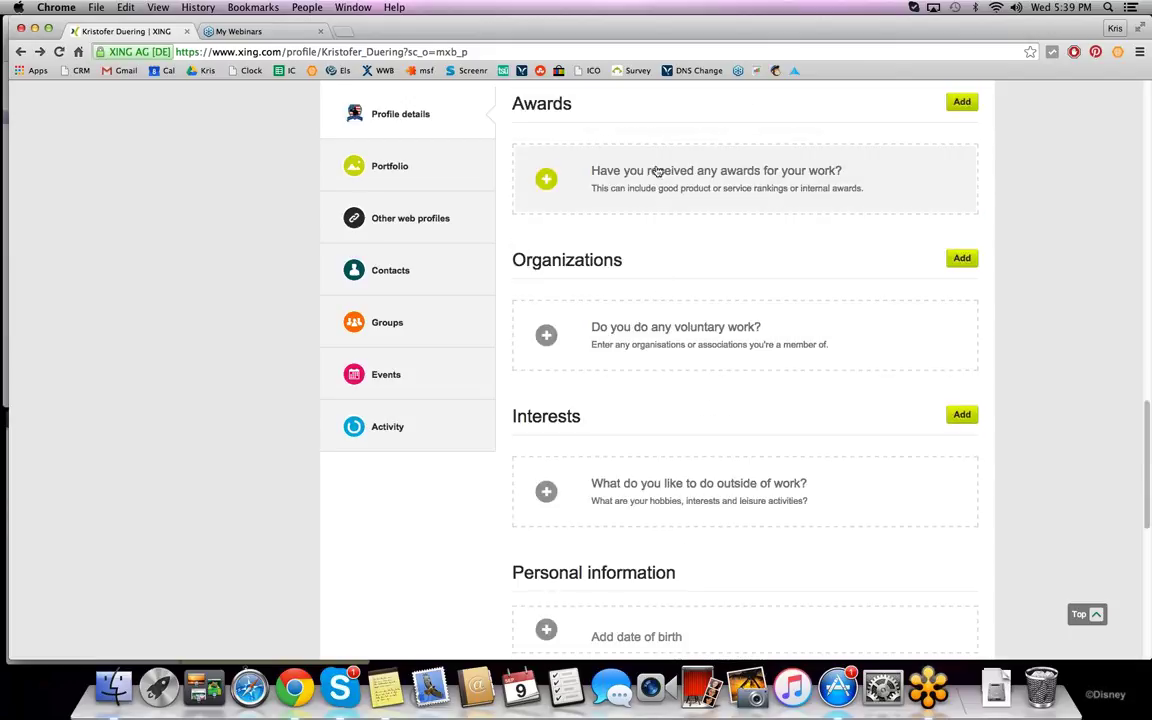
pyautogui.scroll(-3, 675, 188)
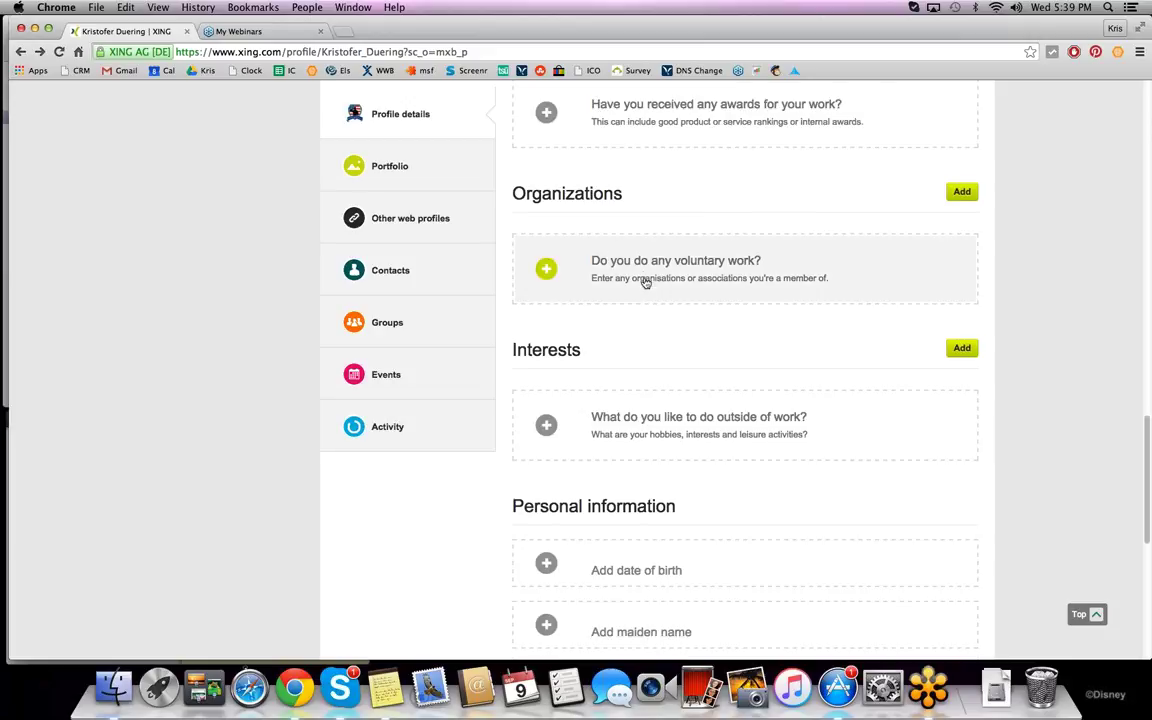
pyautogui.scroll(-4, 645, 277)
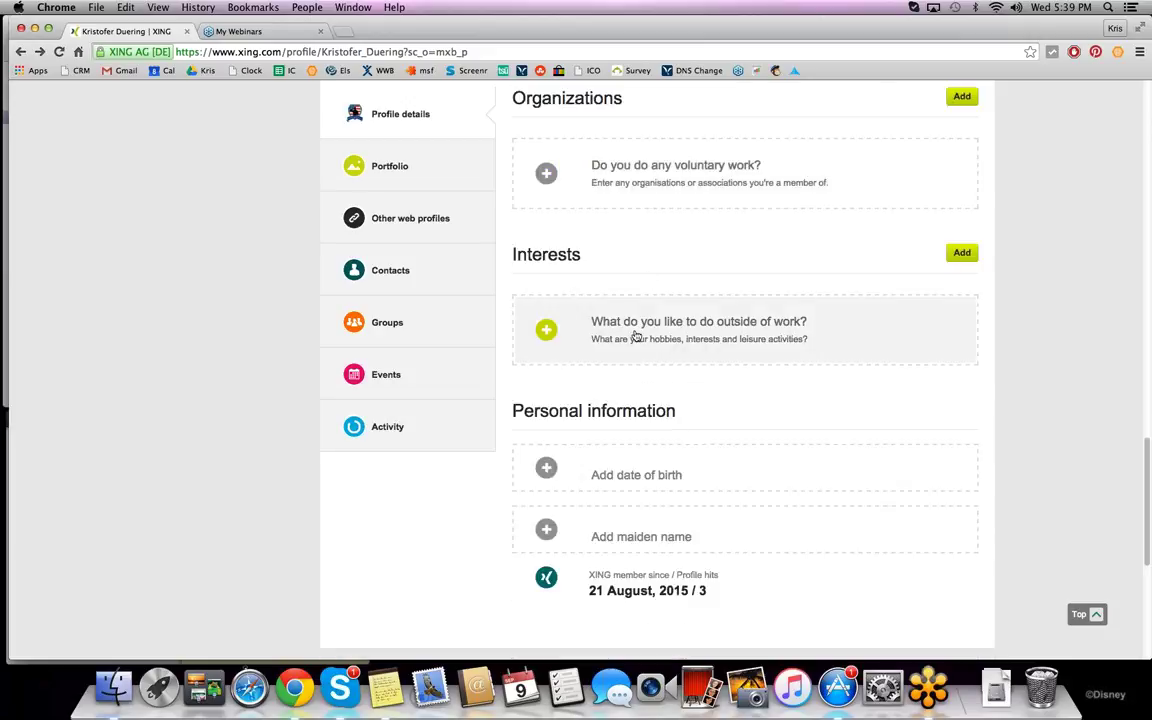
pyautogui.scroll(-5, 610, 332)
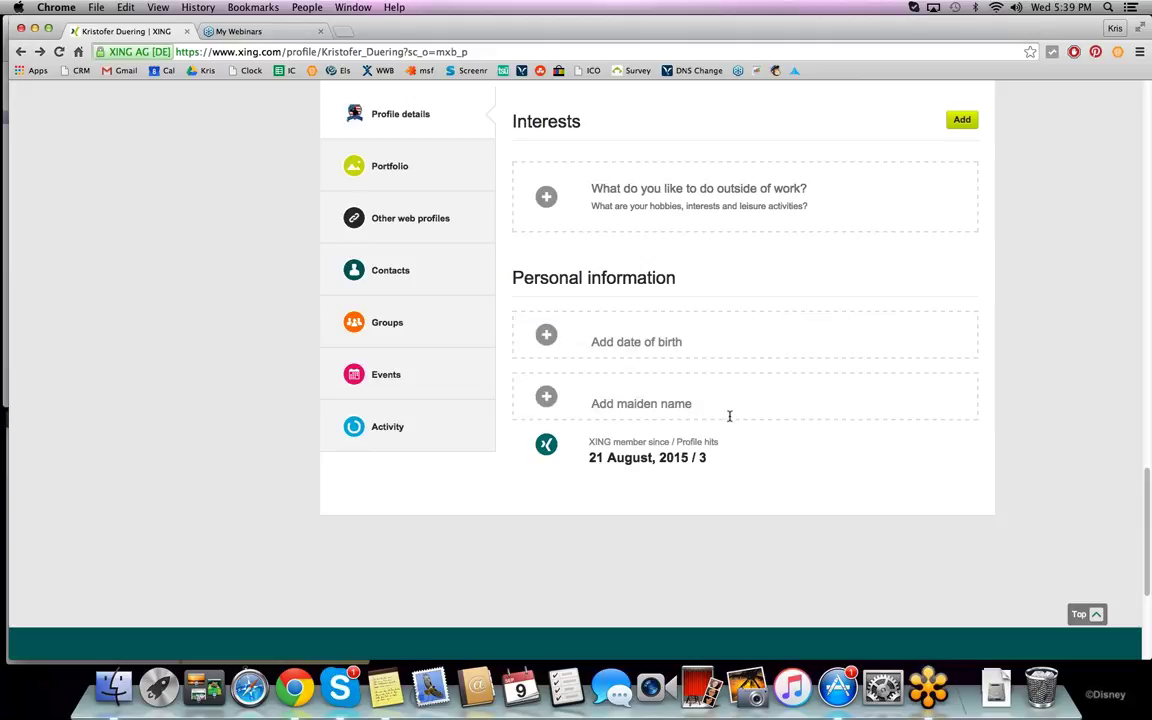
# Step: Return from the Personal information section to the header of the profile page
pyautogui.scroll(8, 665, 463)
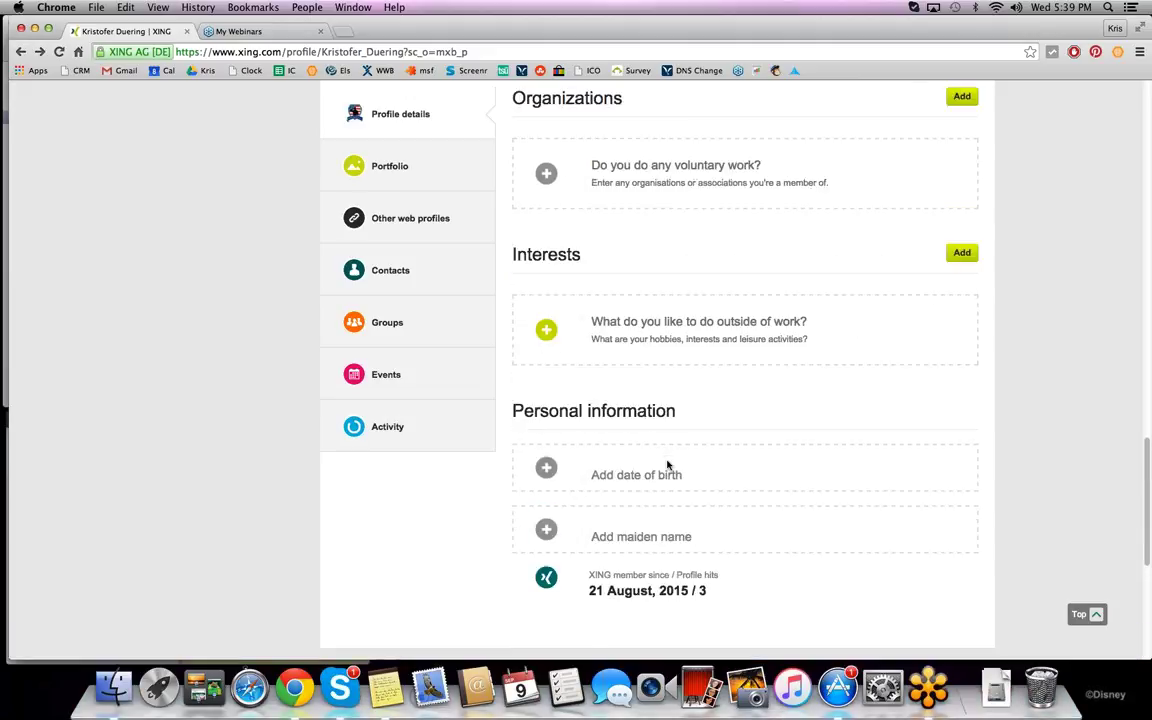
pyautogui.scroll(20, 675, 343)
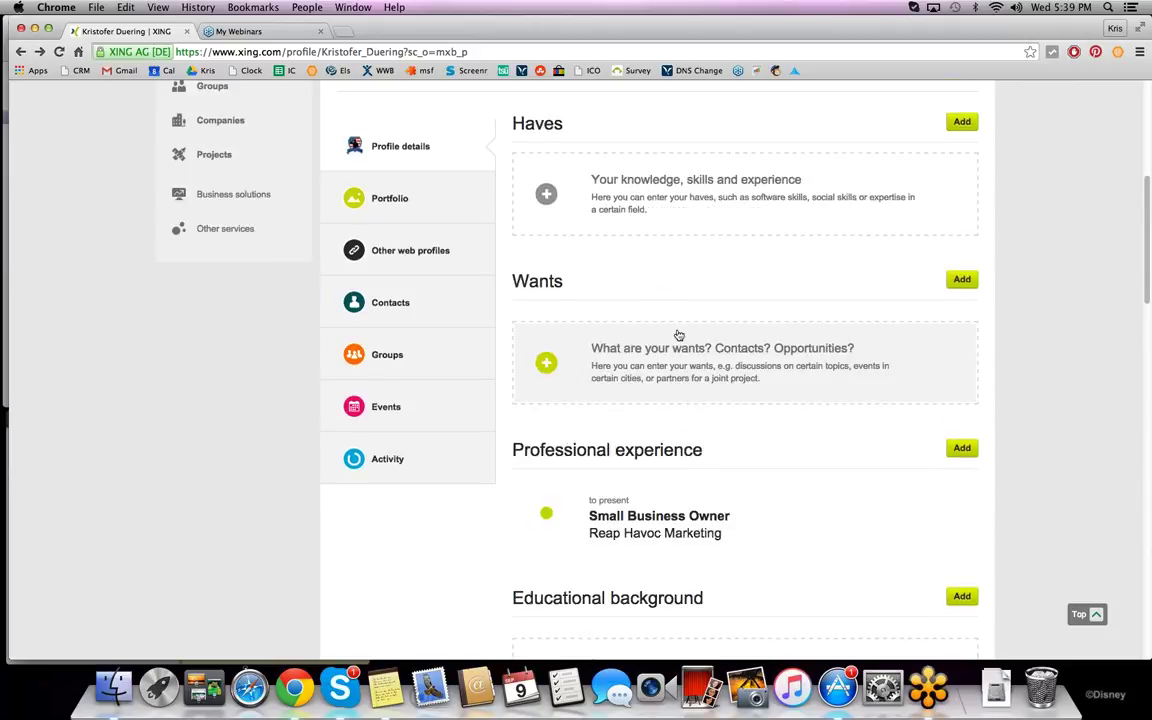
pyautogui.scroll(9, 677, 334)
pyautogui.scroll(-5, 656, 321)
pyautogui.scroll(3, 640, 357)
pyautogui.scroll(2, 645, 343)
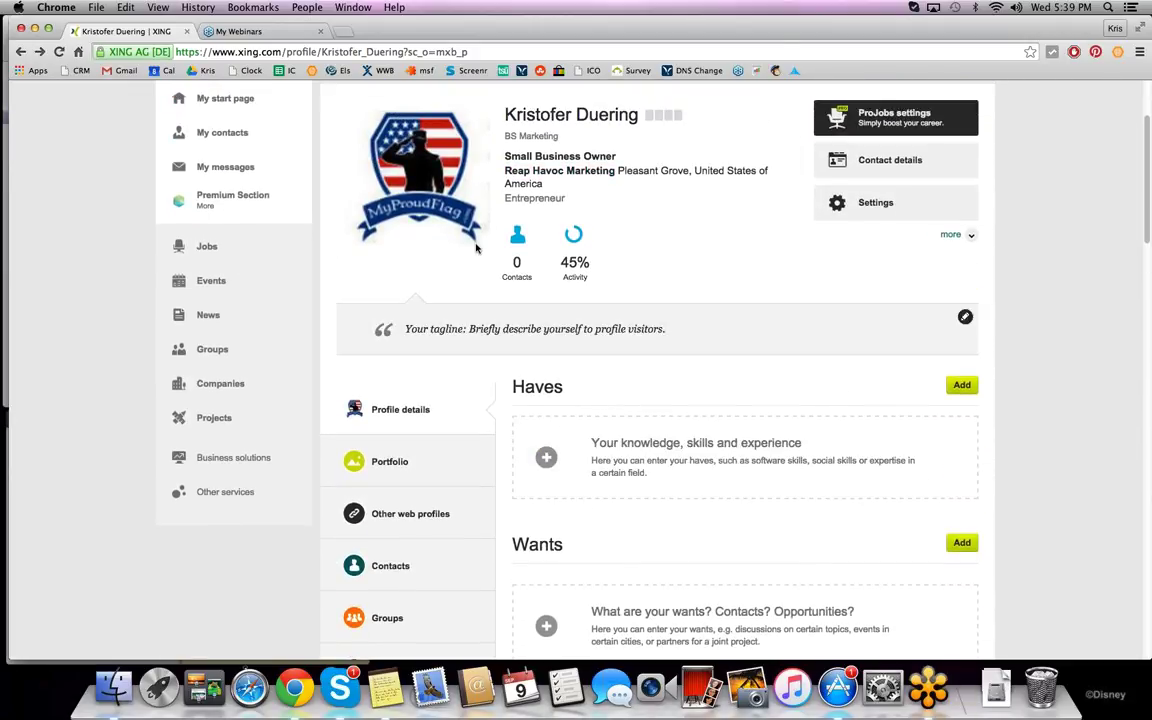
pyautogui.scroll(3, 432, 278)
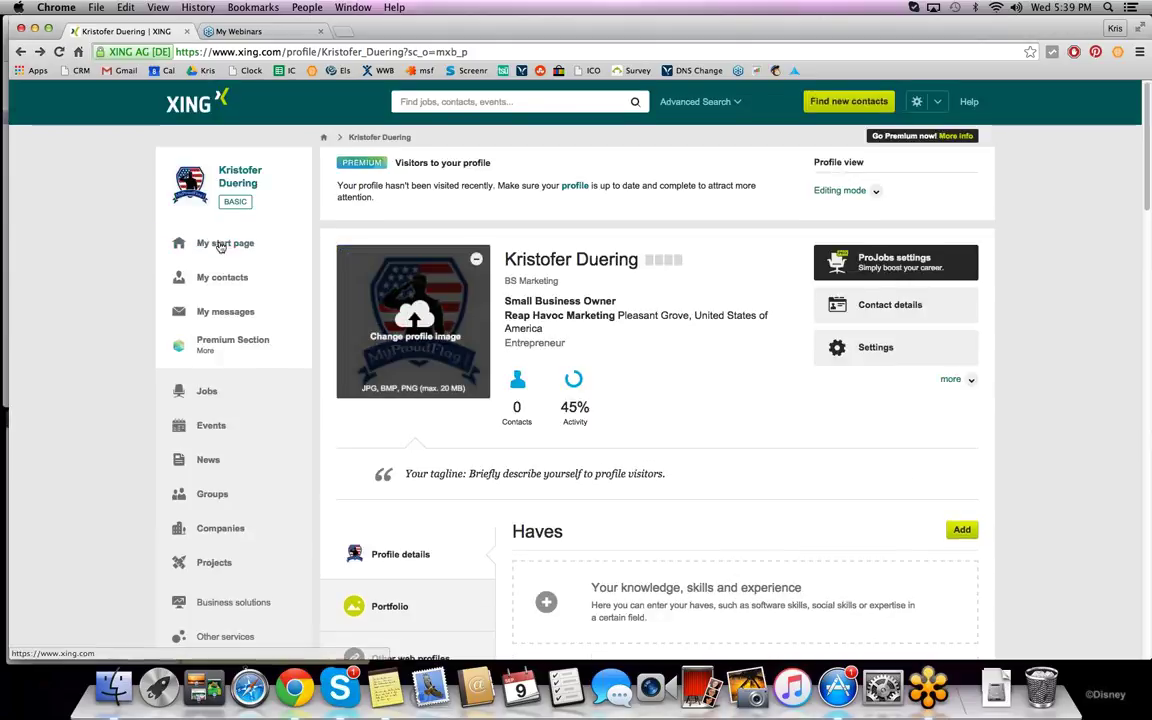
# Step: Open the profile's Portfolio section and examine its options for adding a text box, image, video or PDF
pyautogui.scroll(-4, 358, 299)
pyautogui.scroll(-2, 358, 299)
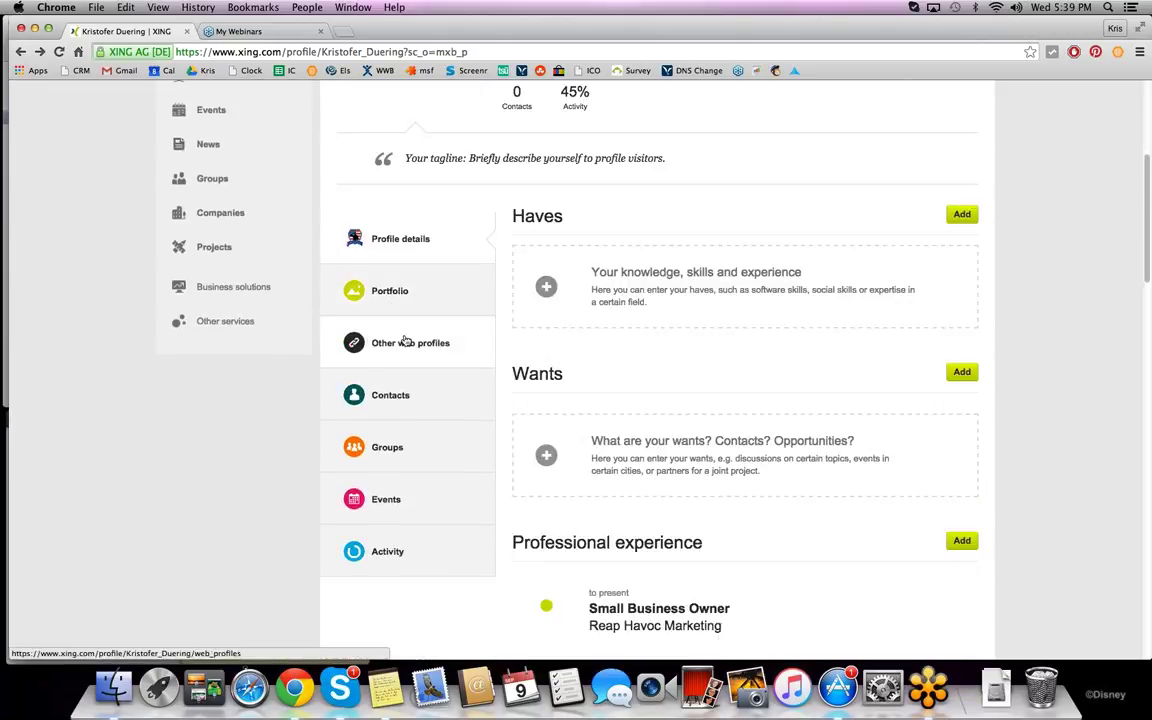
pyautogui.click(391, 296)
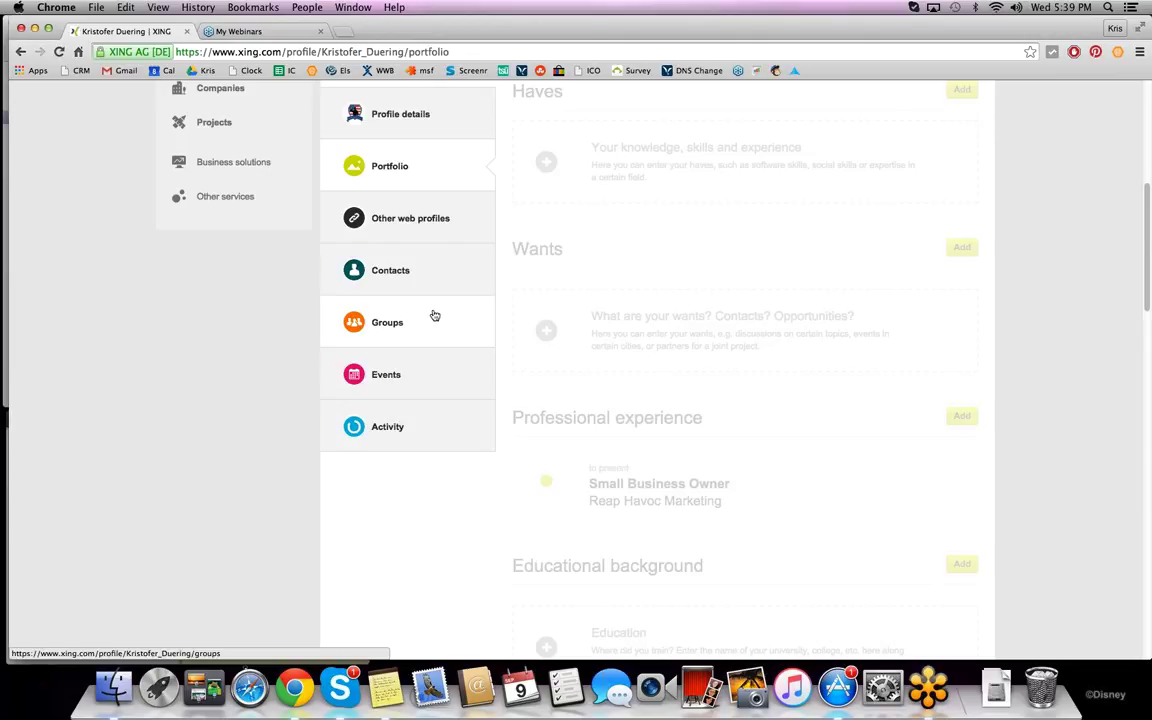
pyautogui.scroll(2, 607, 244)
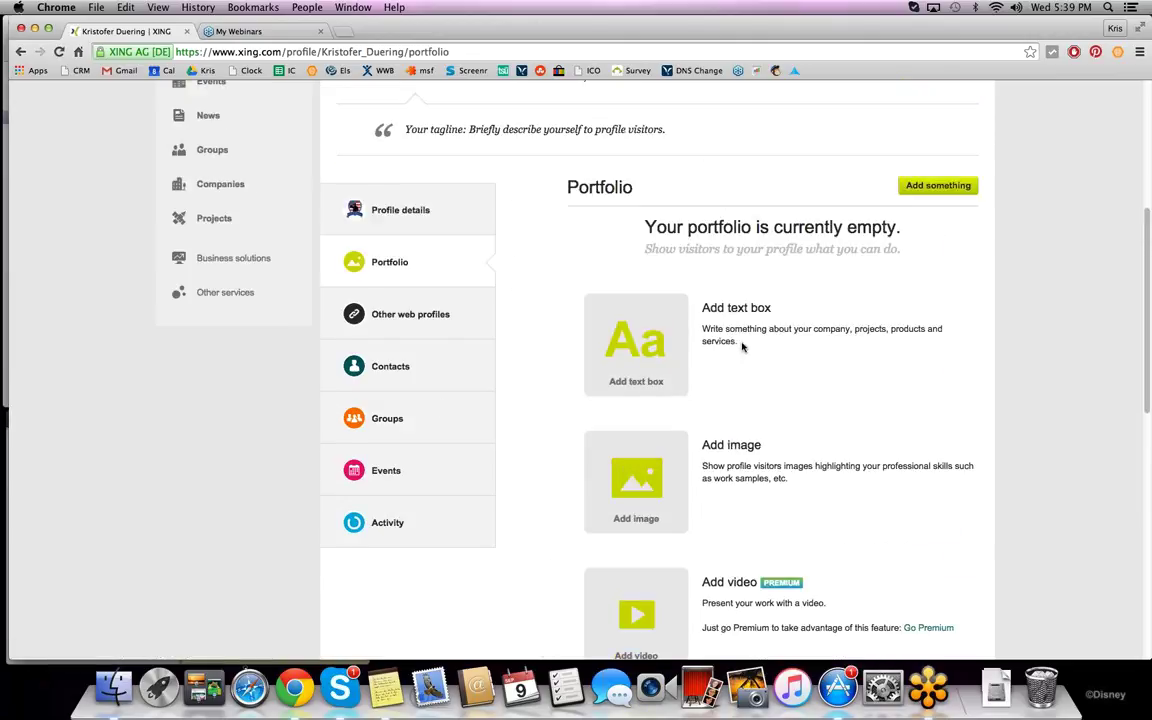
pyautogui.scroll(-3, 761, 357)
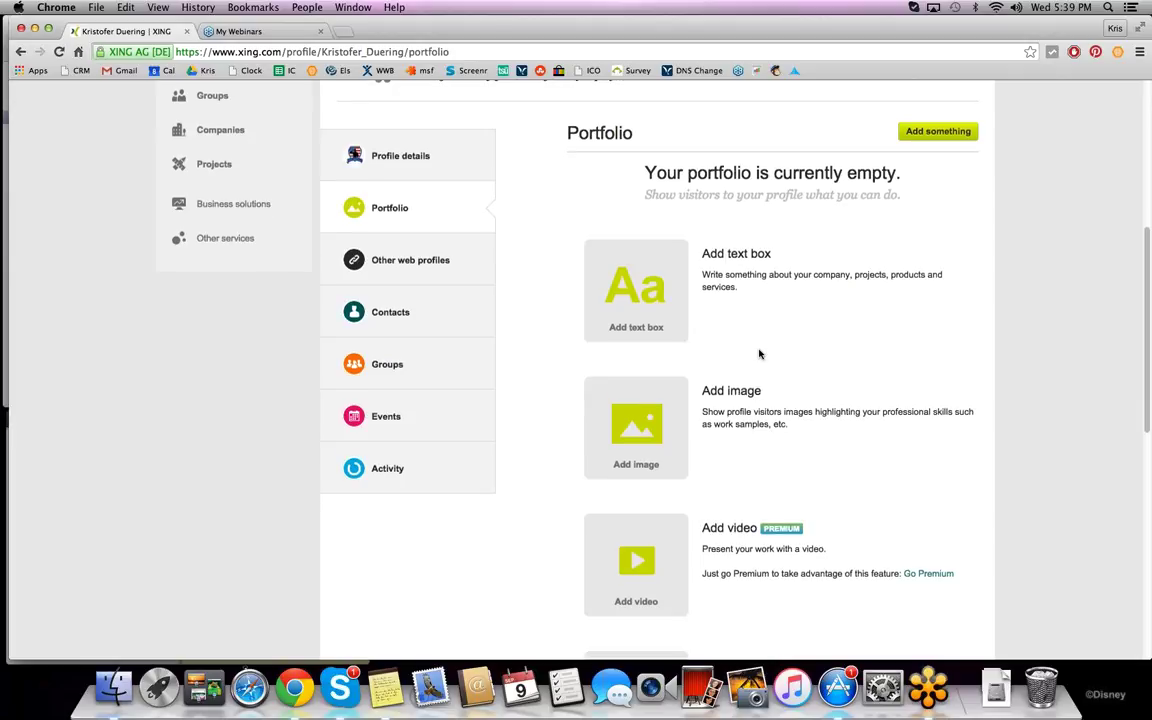
pyautogui.scroll(3, 712, 384)
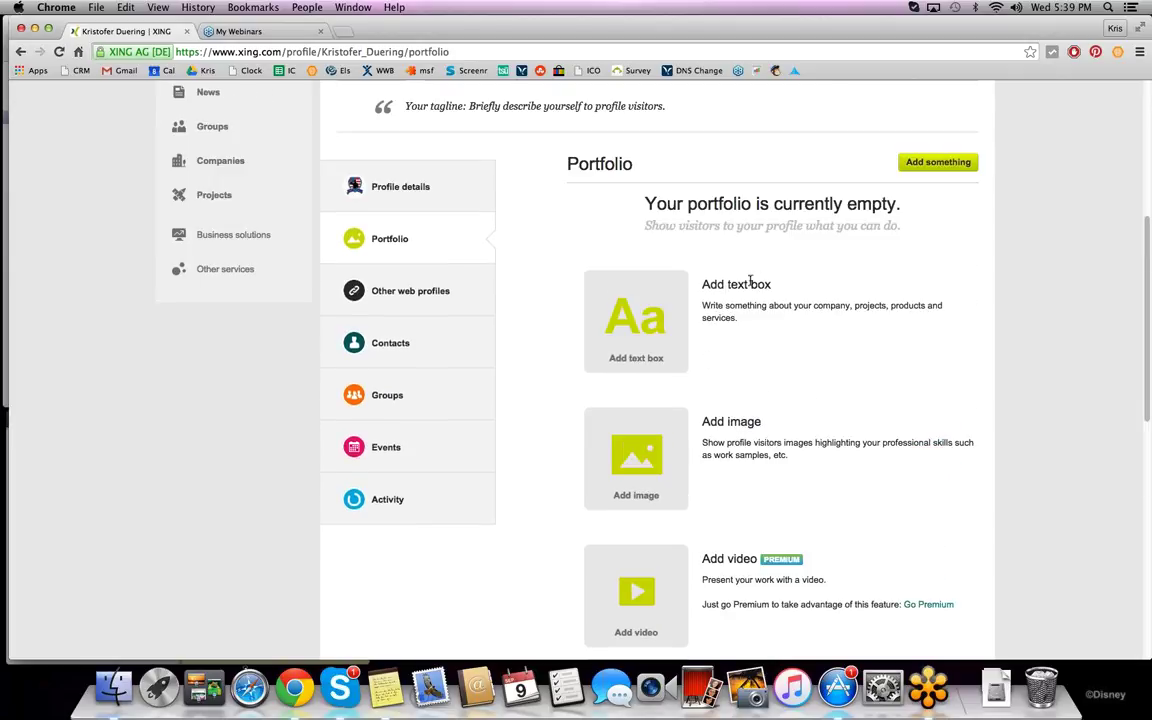
pyautogui.scroll(-6, 755, 288)
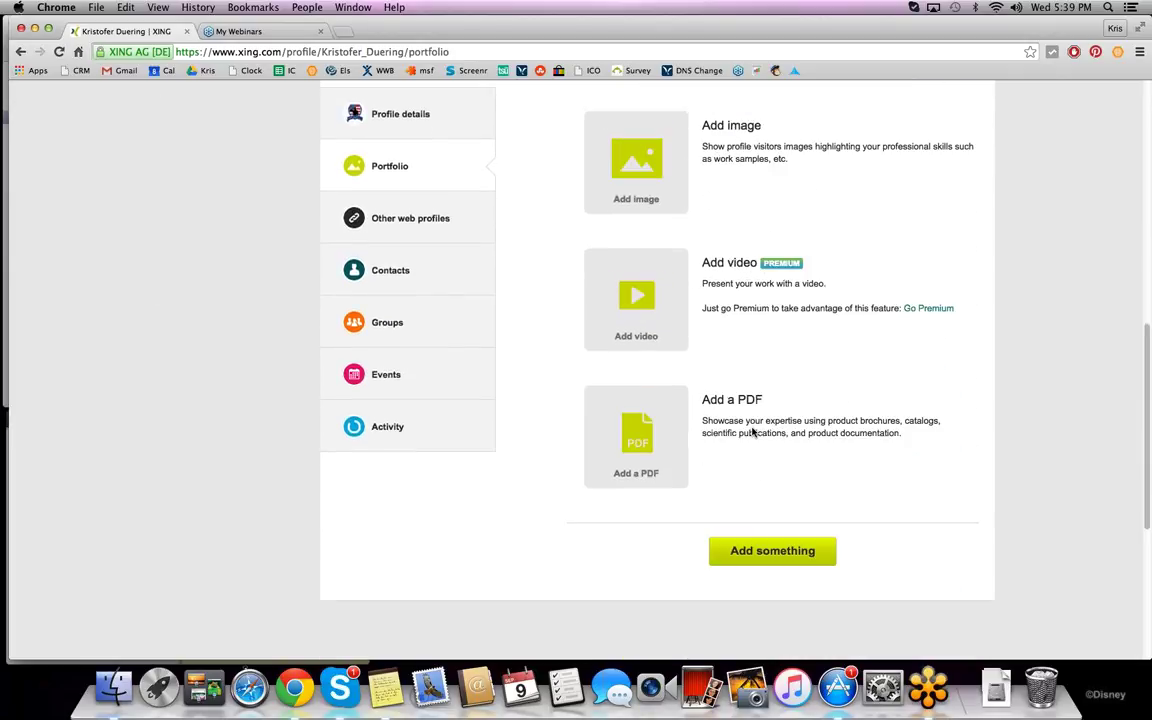
pyautogui.scroll(6, 755, 378)
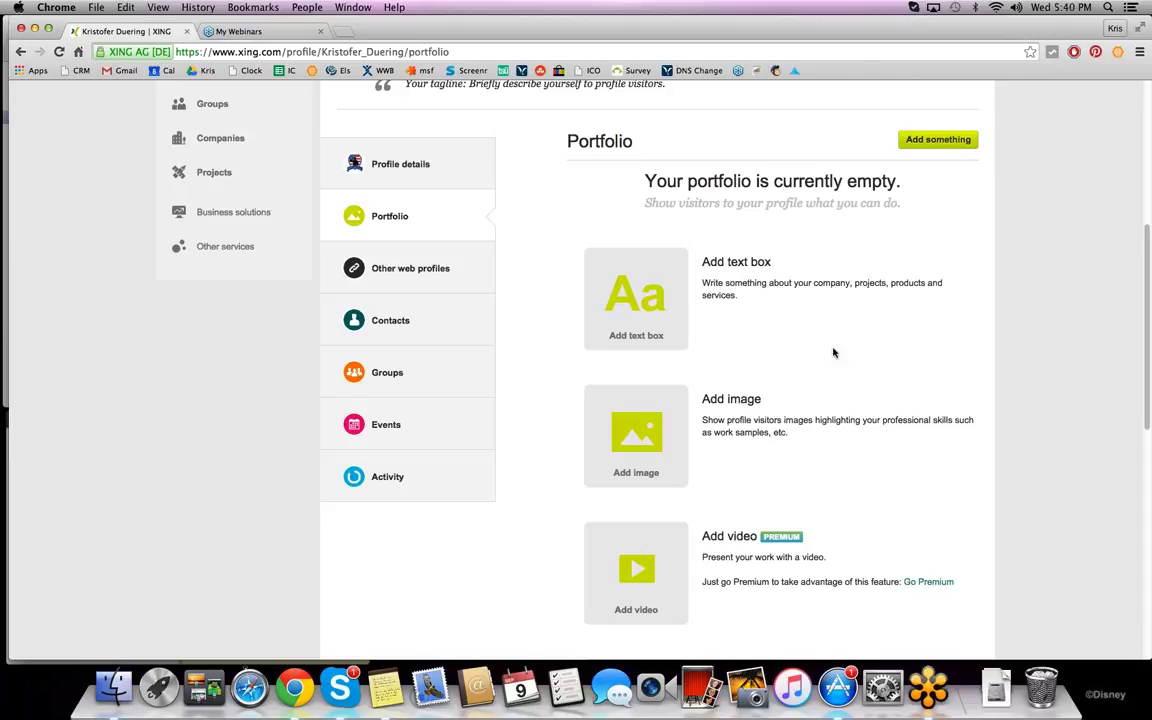
pyautogui.scroll(-5, 789, 387)
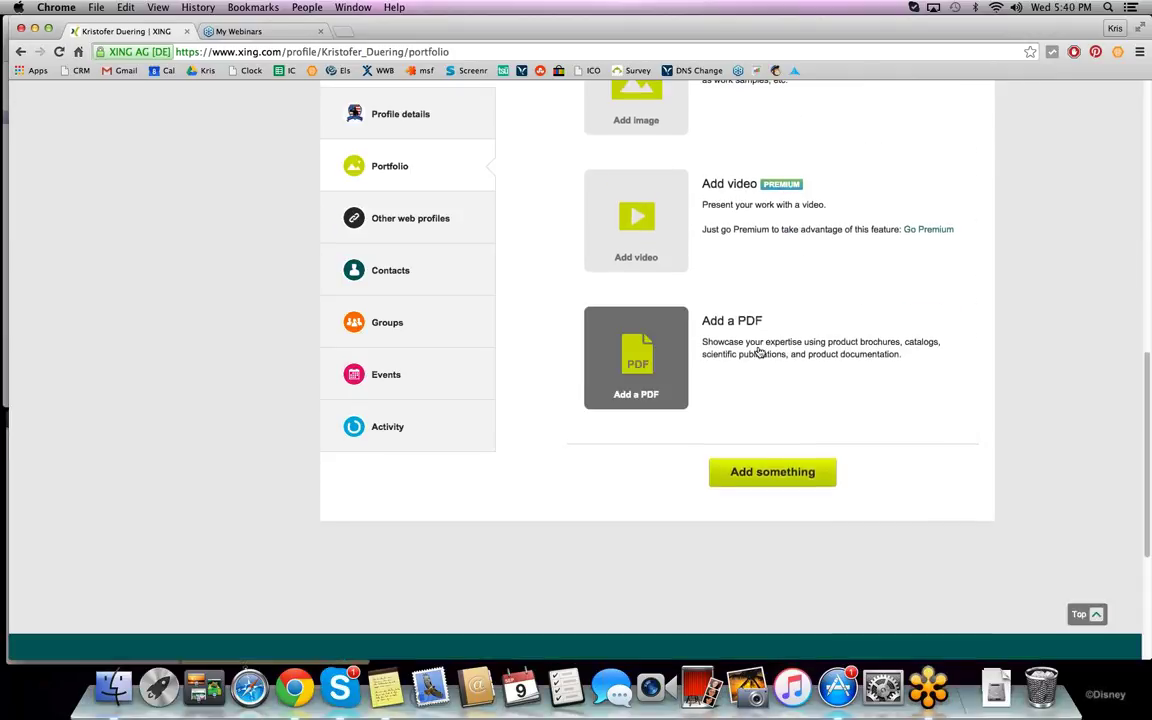
pyautogui.scroll(4, 828, 350)
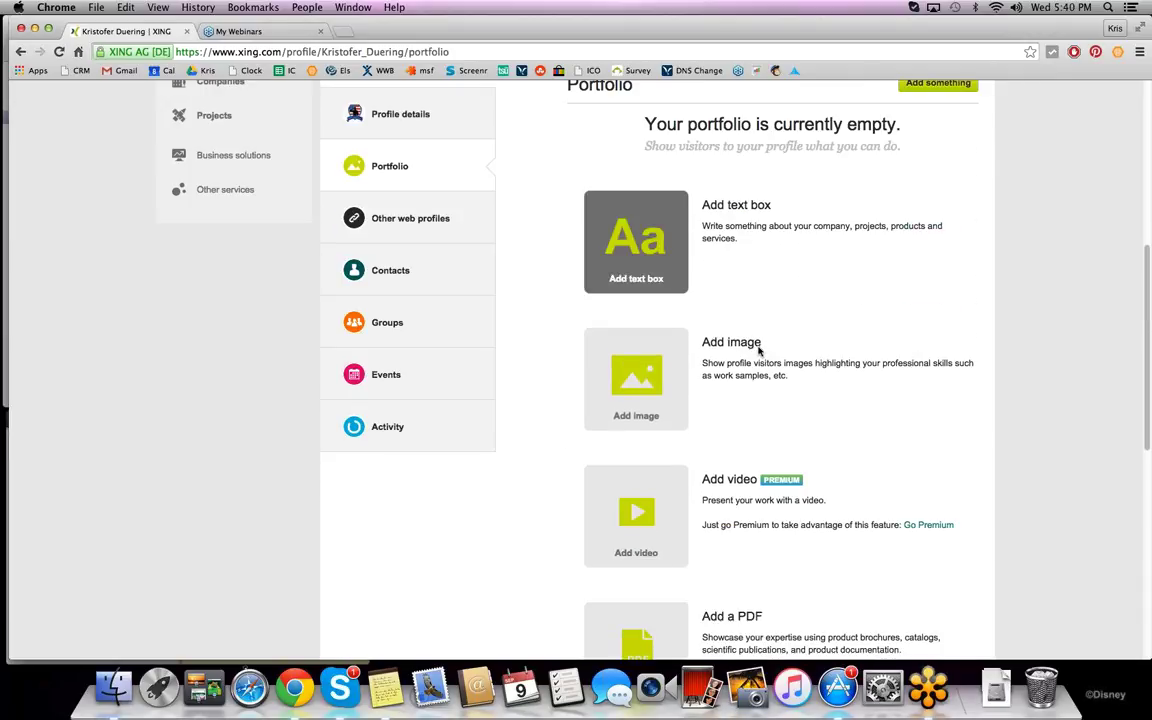
# Step: Open the Other web profiles section and examine its Tweets, RSS feeds and Other web profiles areas
pyautogui.click(406, 221)
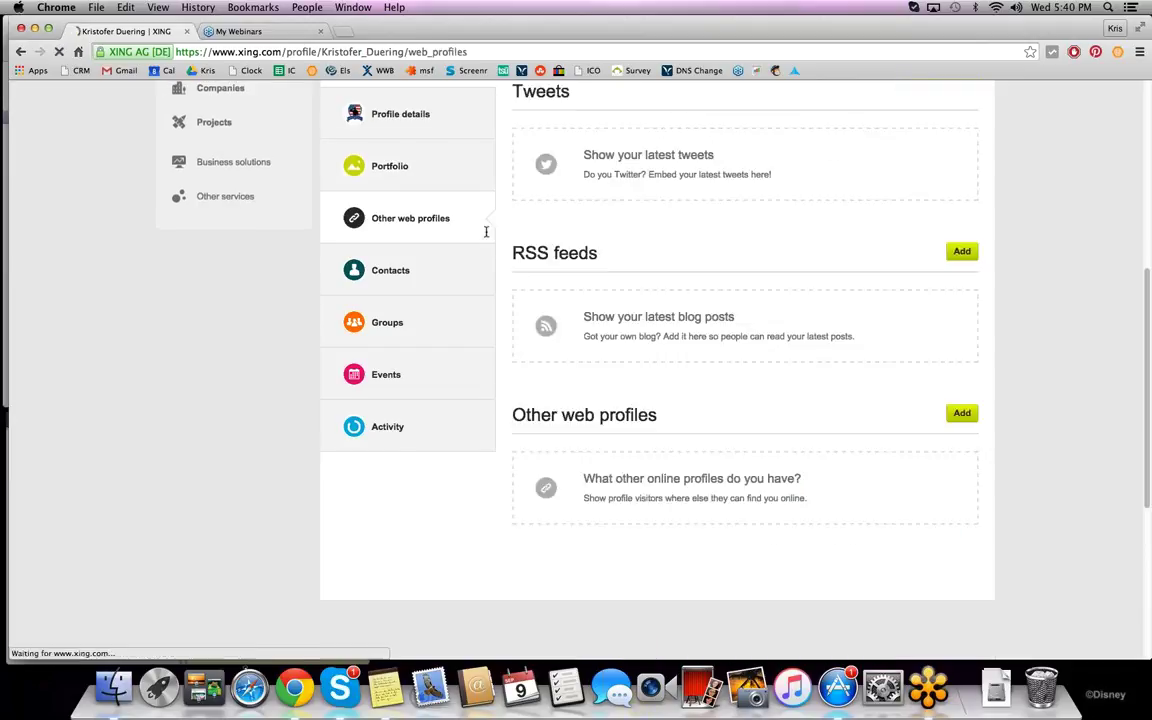
pyautogui.scroll(3, 625, 231)
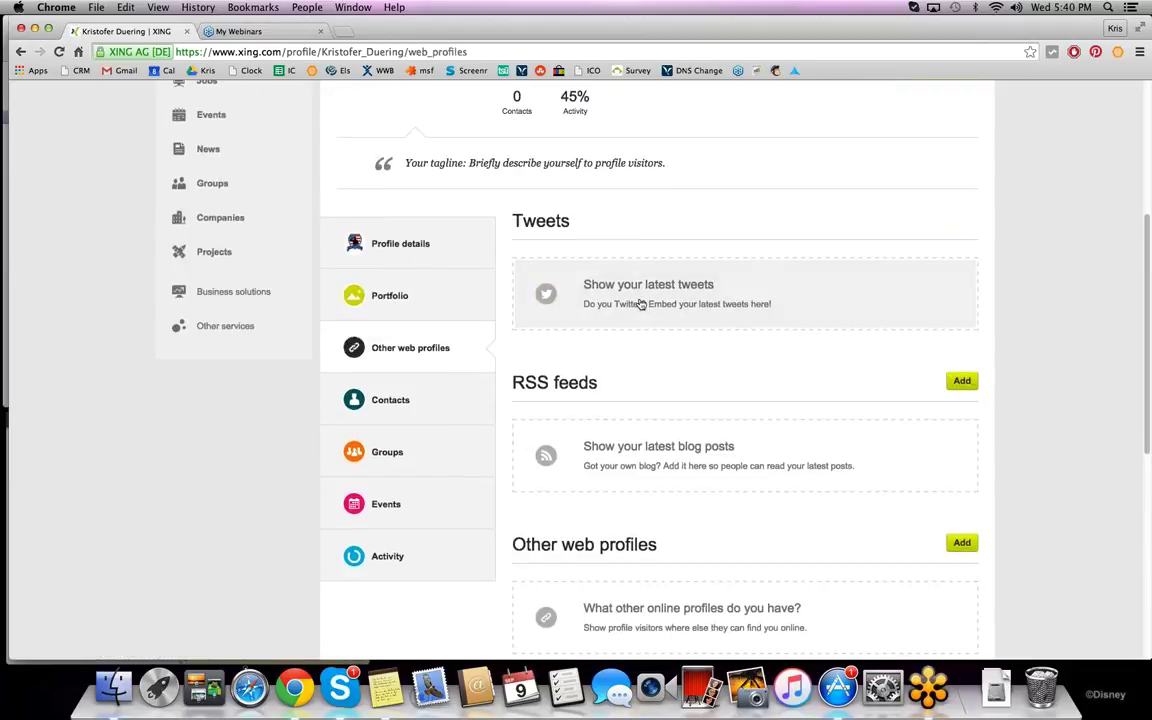
pyautogui.scroll(-2, 681, 301)
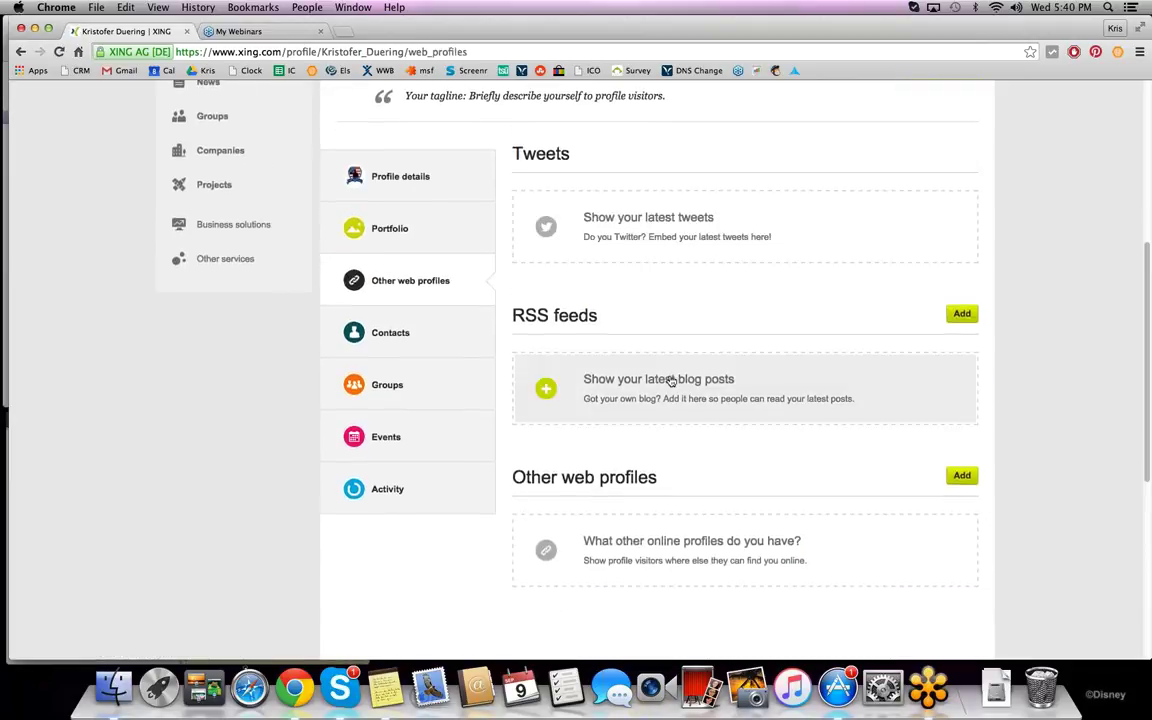
pyautogui.scroll(-4, 668, 385)
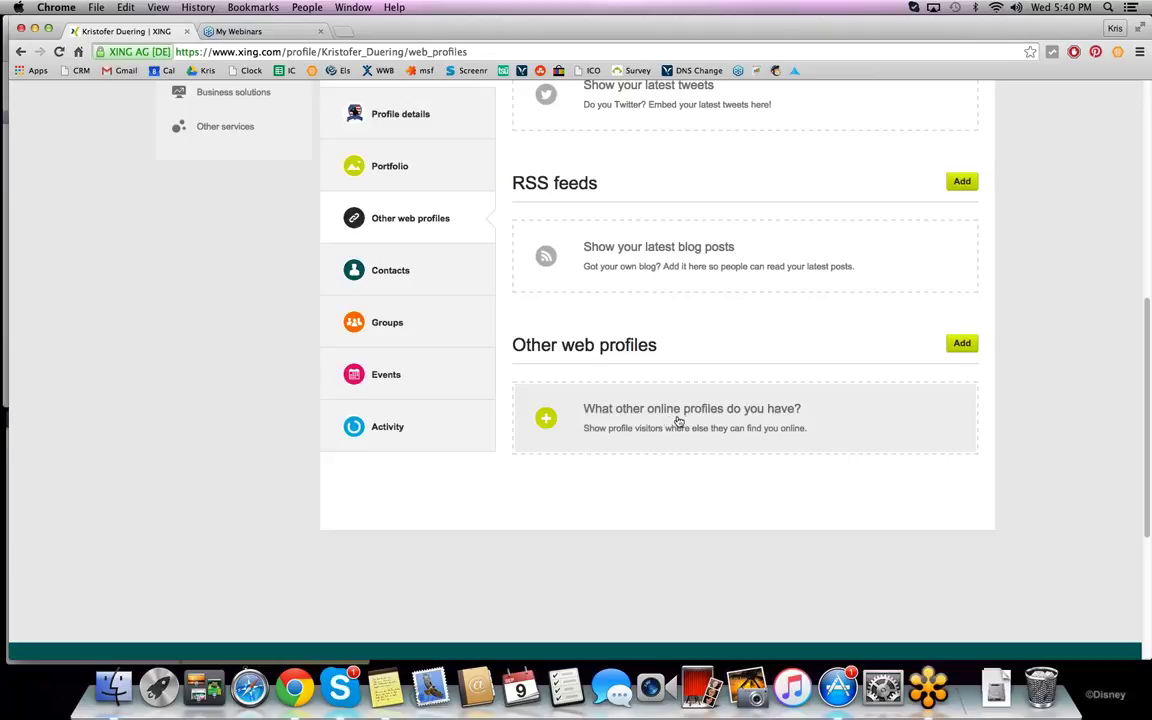
# Step: Open the profile's Contacts section and its Groups section and examine the options for adding contacts and checking out groups
pyautogui.scroll(5, 677, 421)
pyautogui.scroll(-1, 684, 414)
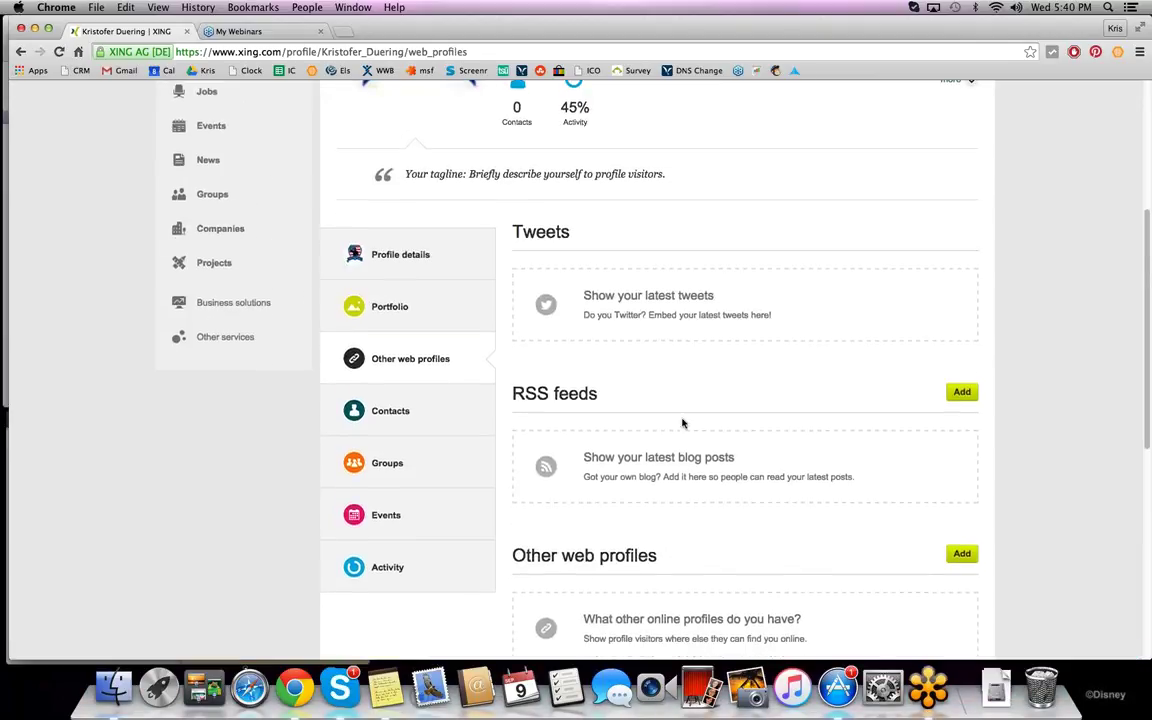
pyautogui.scroll(3, 681, 422)
pyautogui.scroll(-5, 678, 432)
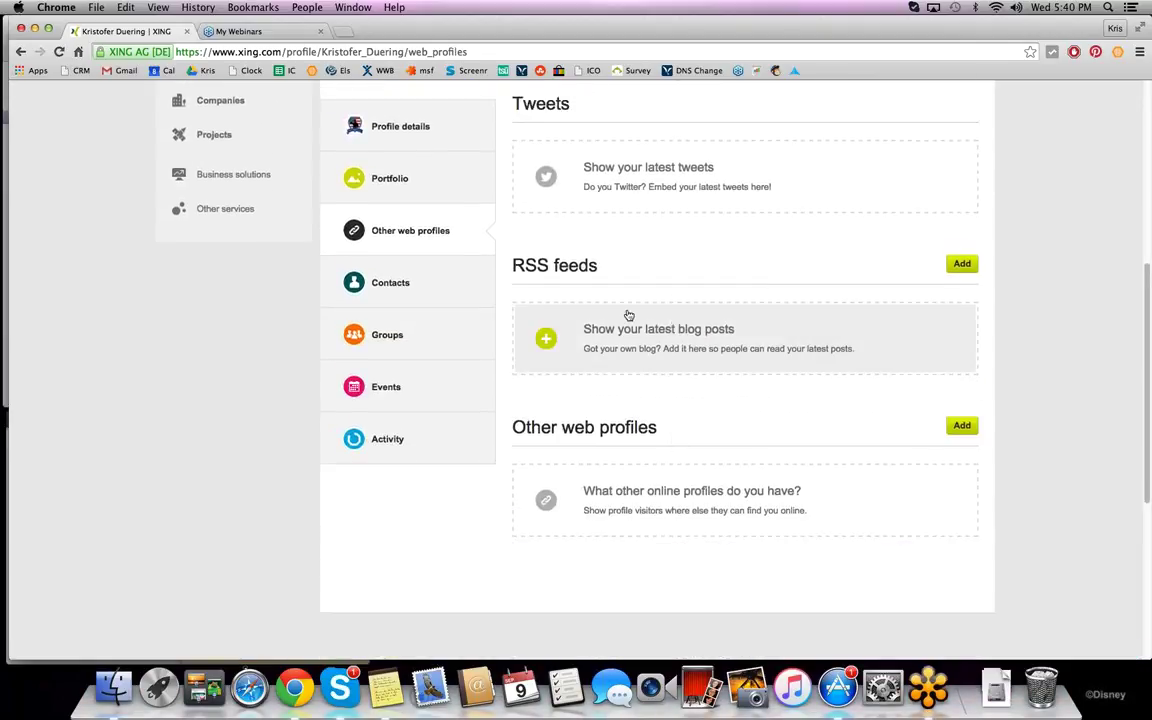
pyautogui.click(390, 286)
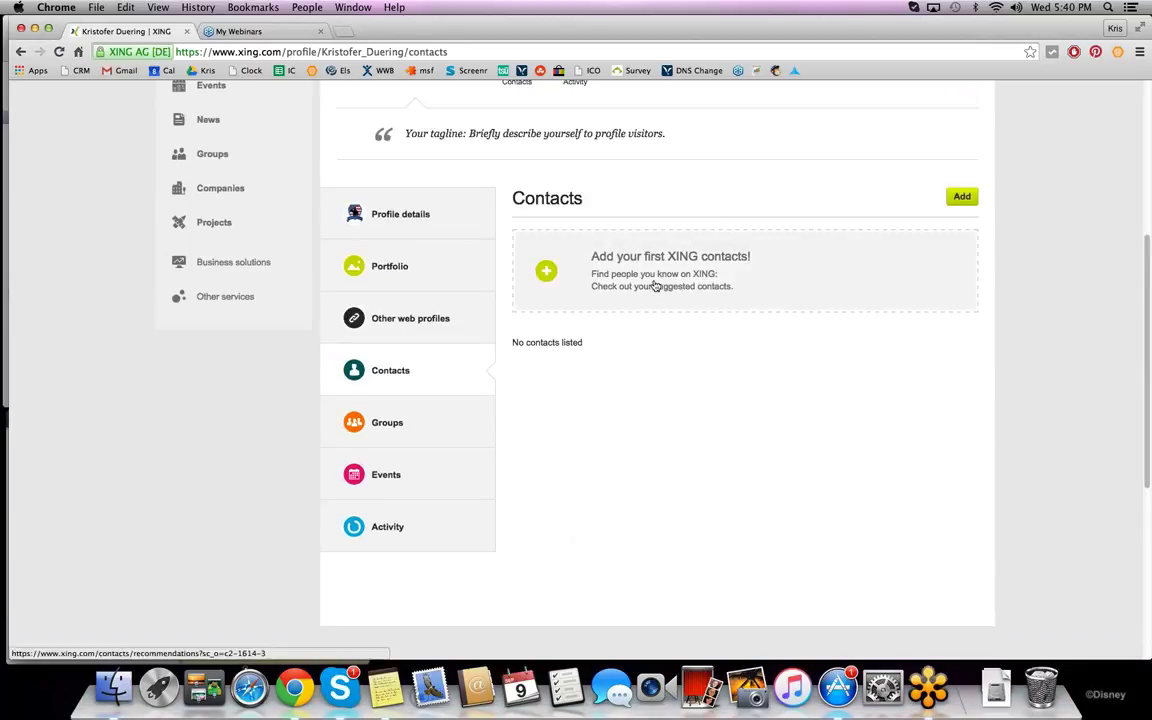
pyautogui.scroll(-2, 643, 445)
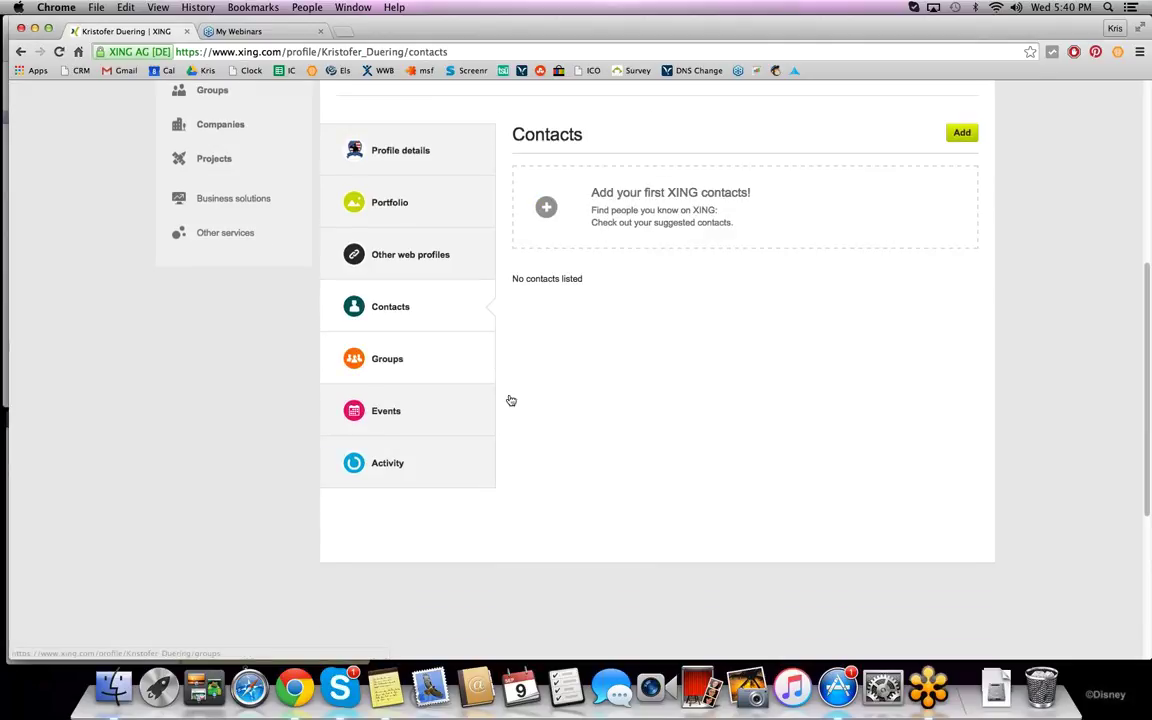
pyautogui.click(388, 362)
pyautogui.scroll(3, 648, 420)
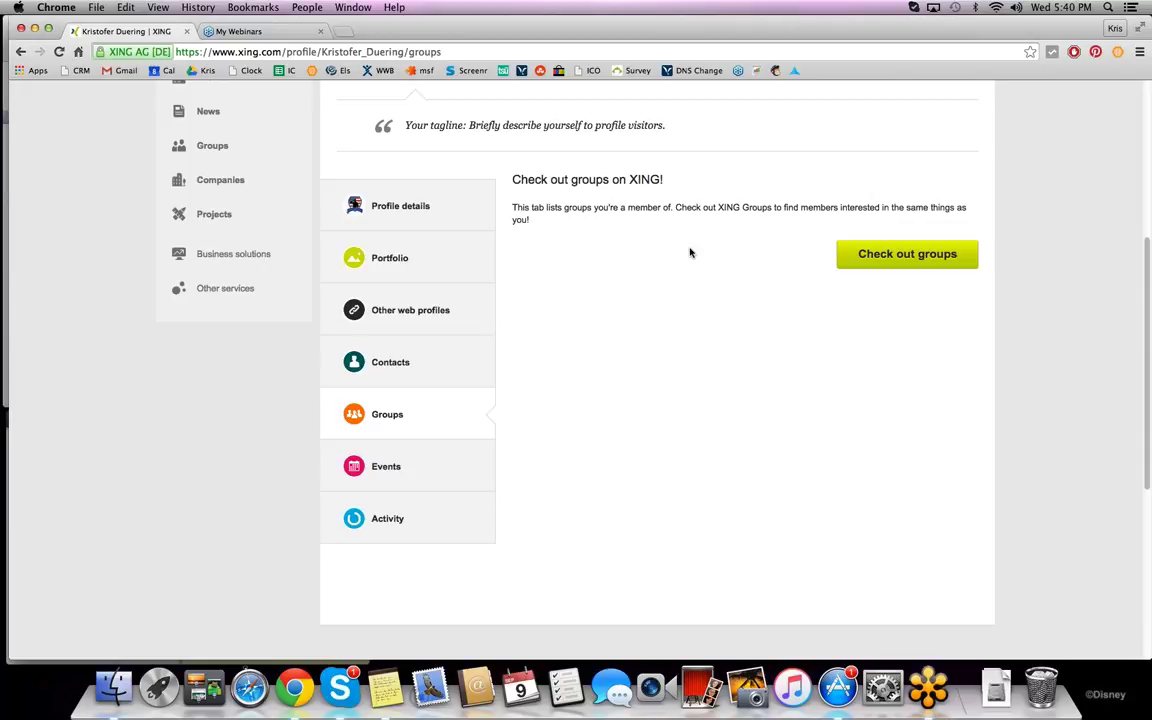
# Step: Open the profile's Events section and examine its options for attending or organising events
pyautogui.click(383, 467)
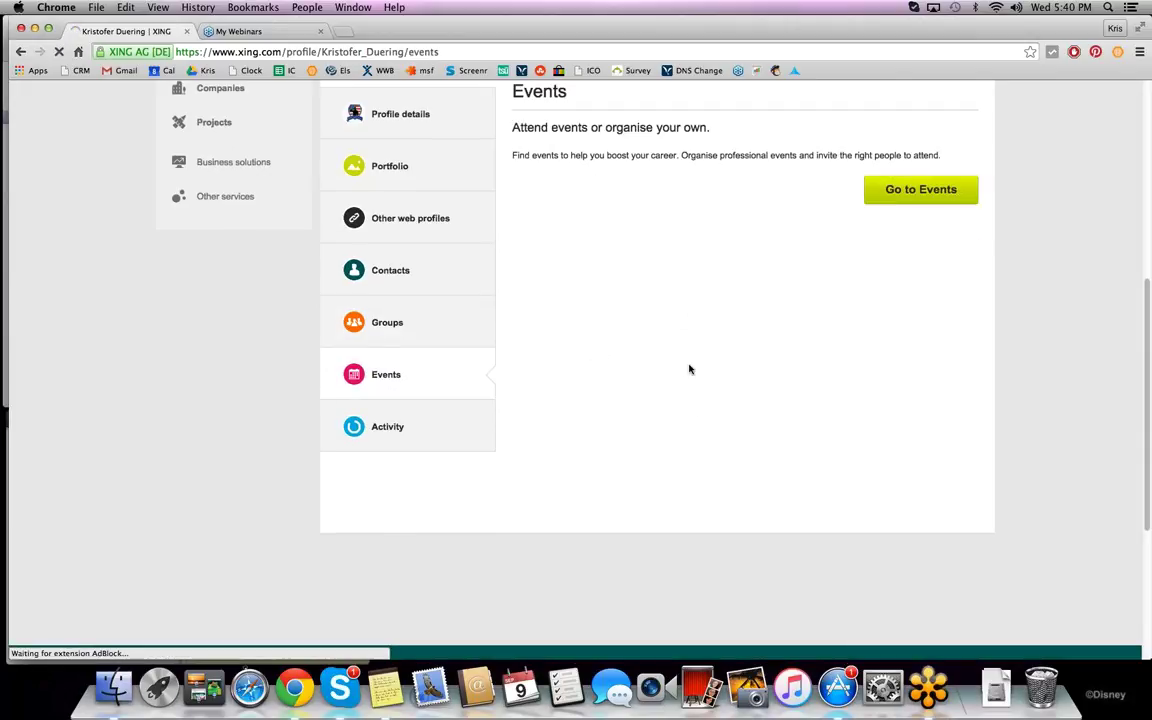
pyautogui.scroll(2, 660, 350)
pyautogui.scroll(2, 633, 325)
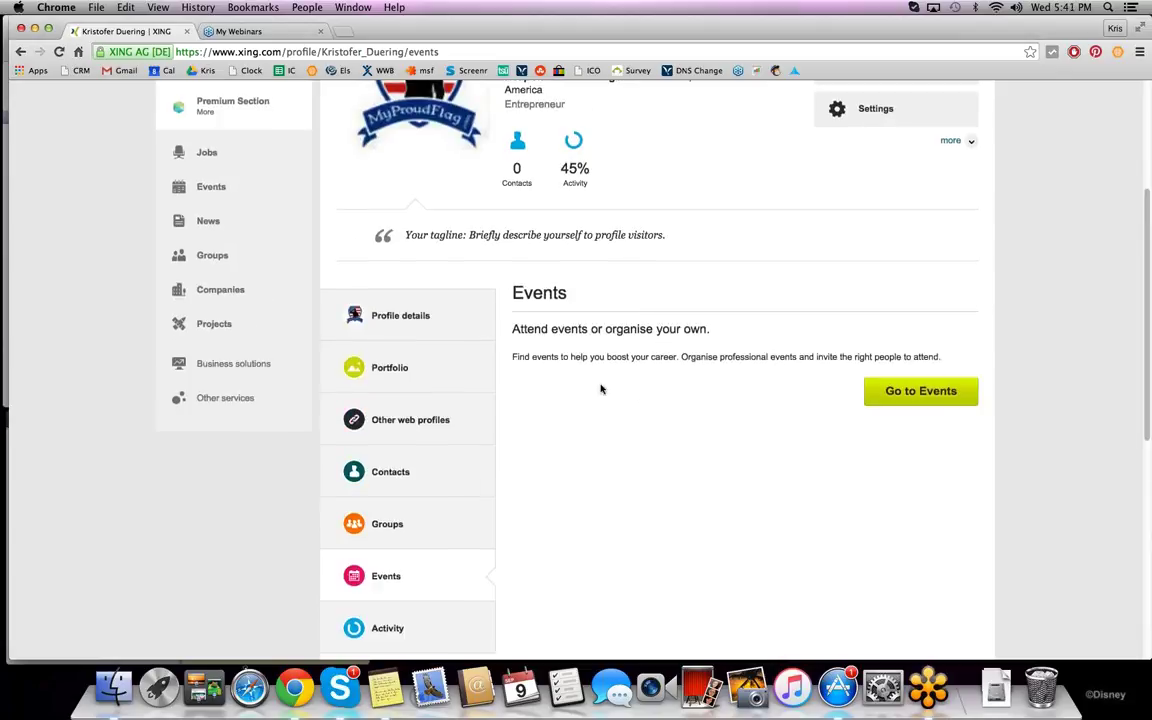
pyautogui.scroll(2, 604, 389)
pyautogui.scroll(-1, 680, 400)
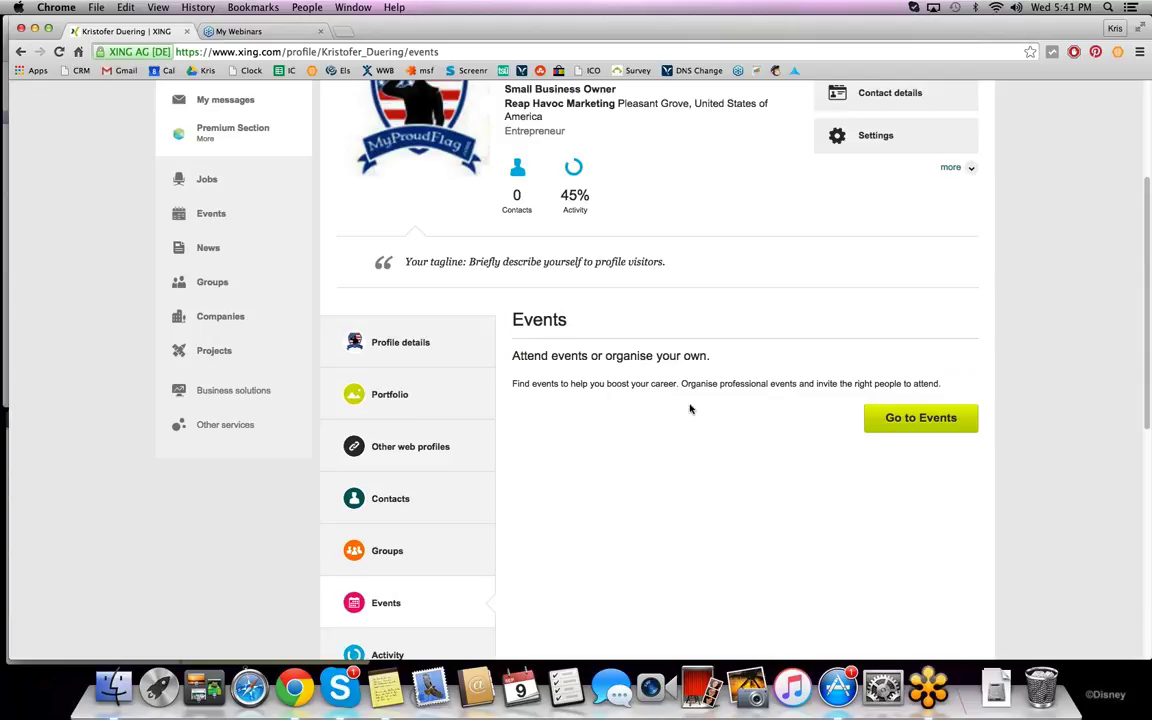
pyautogui.scroll(-5, 640, 415)
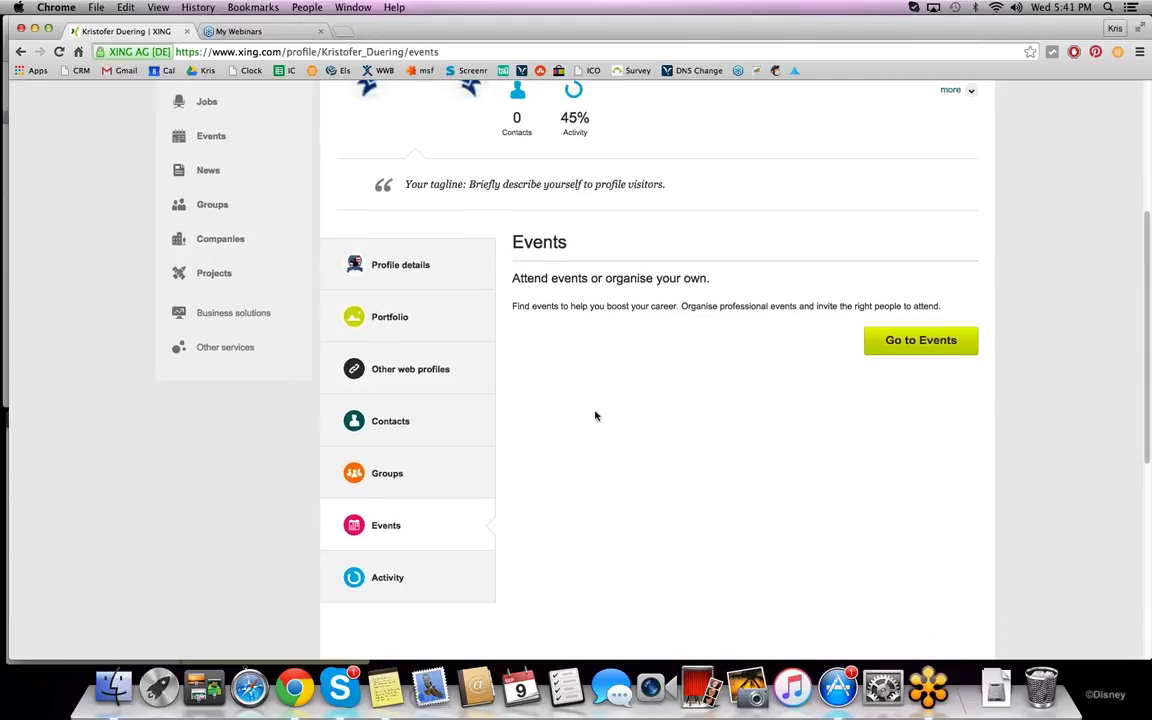
# Step: Open the profile's Activity section and examine its entries from the newest to the oldest listed
pyautogui.click(362, 493)
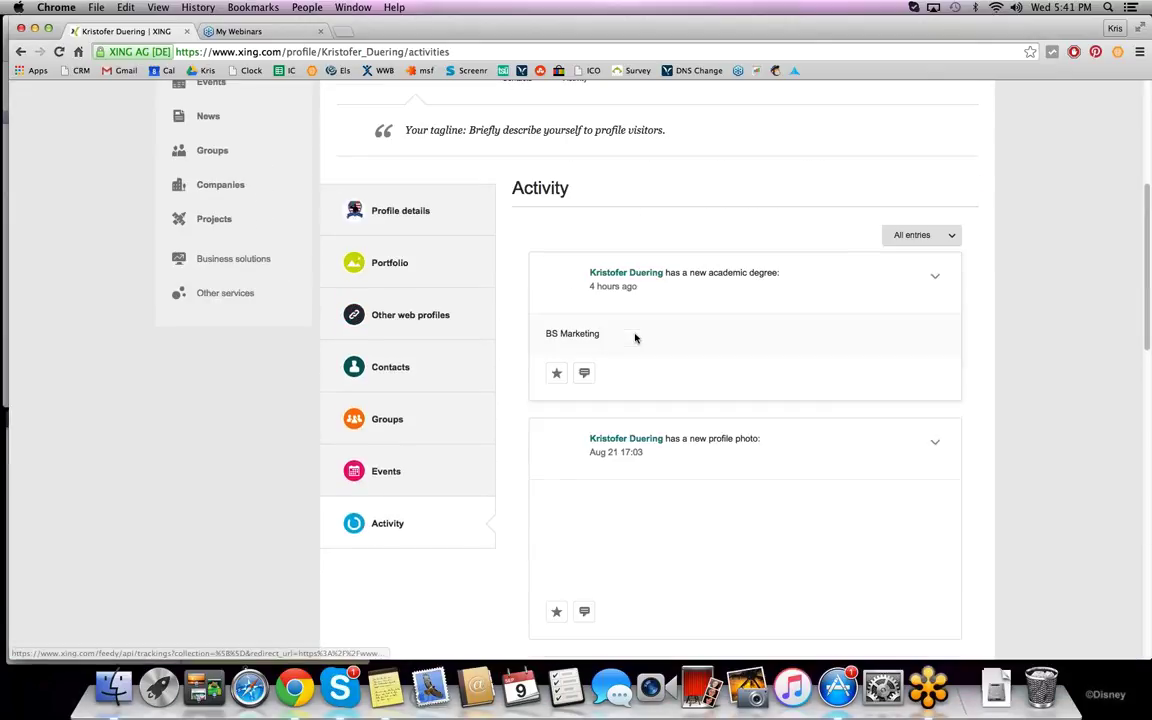
pyautogui.scroll(-10, 667, 291)
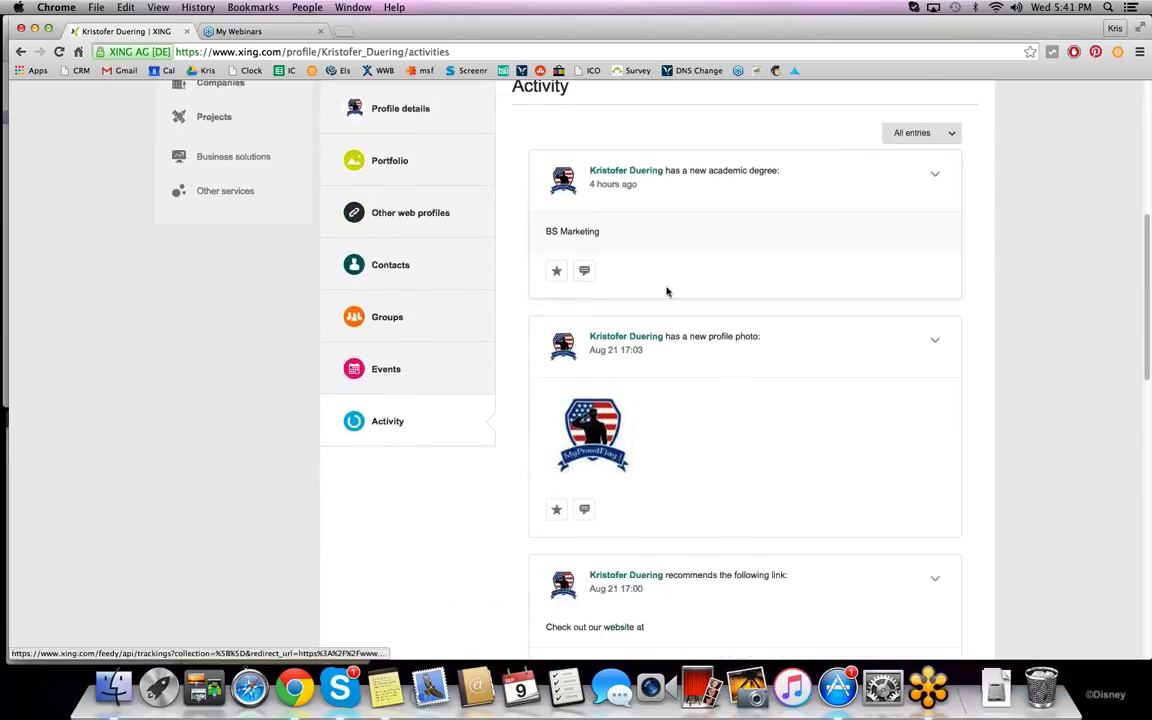
pyautogui.scroll(-7, 669, 342)
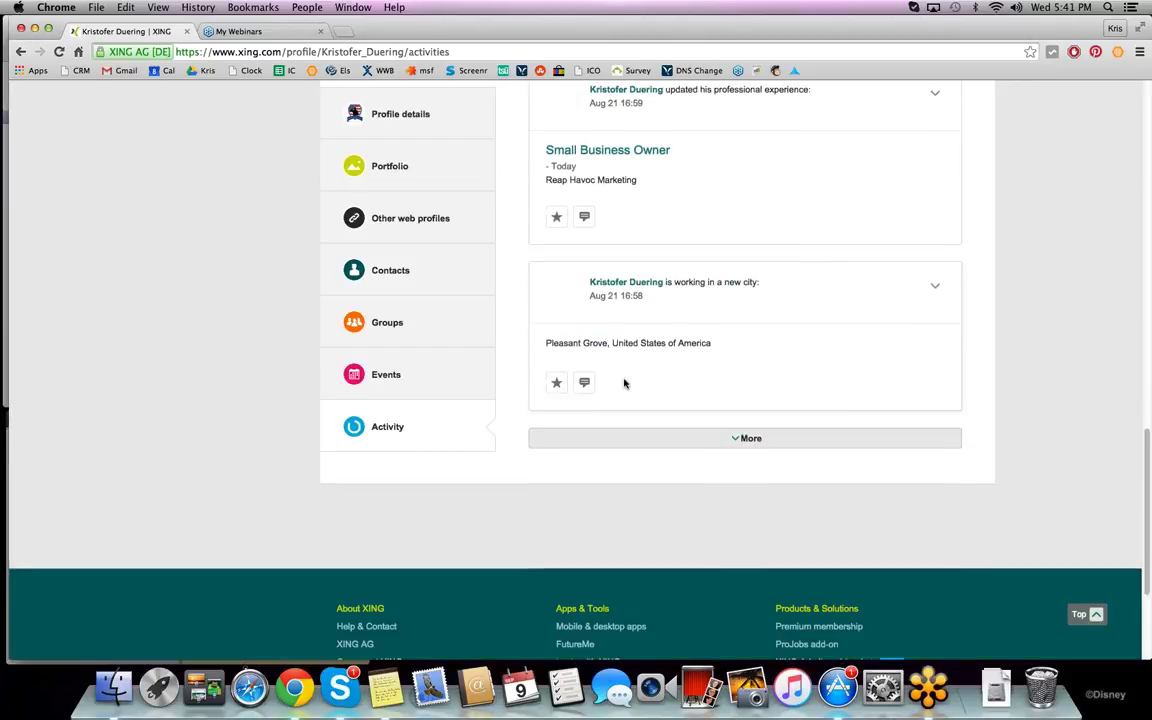
pyautogui.scroll(4, 632, 378)
pyautogui.scroll(15, 648, 336)
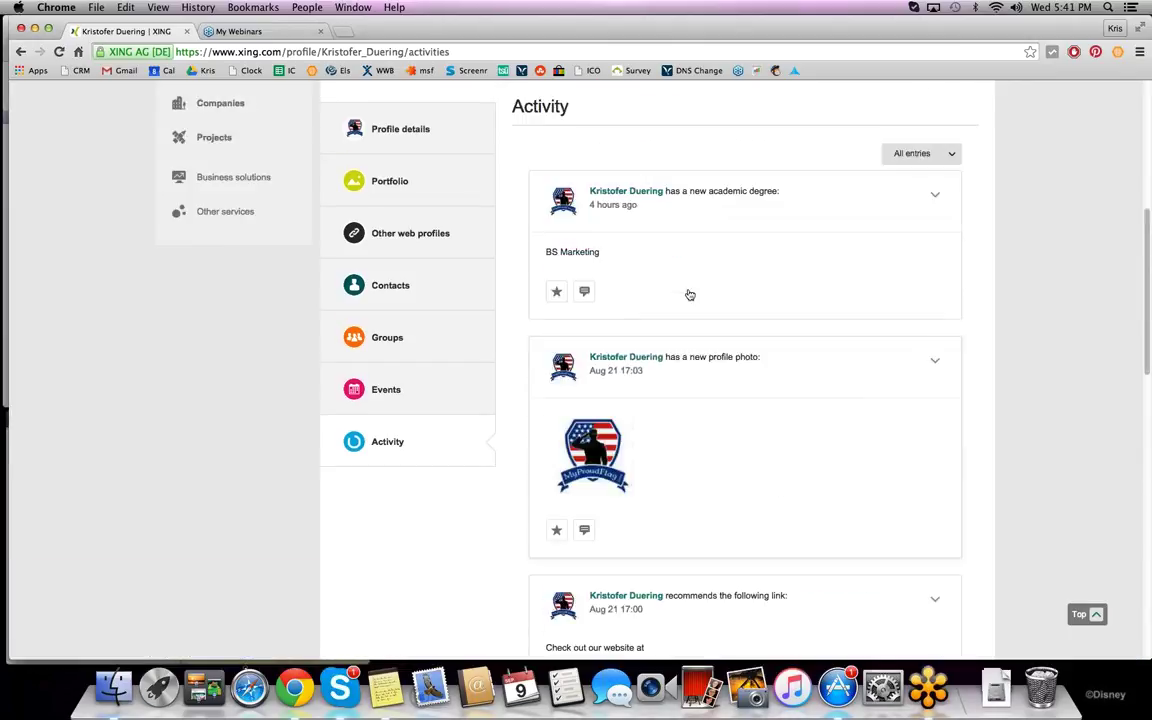
pyautogui.scroll(3, 463, 442)
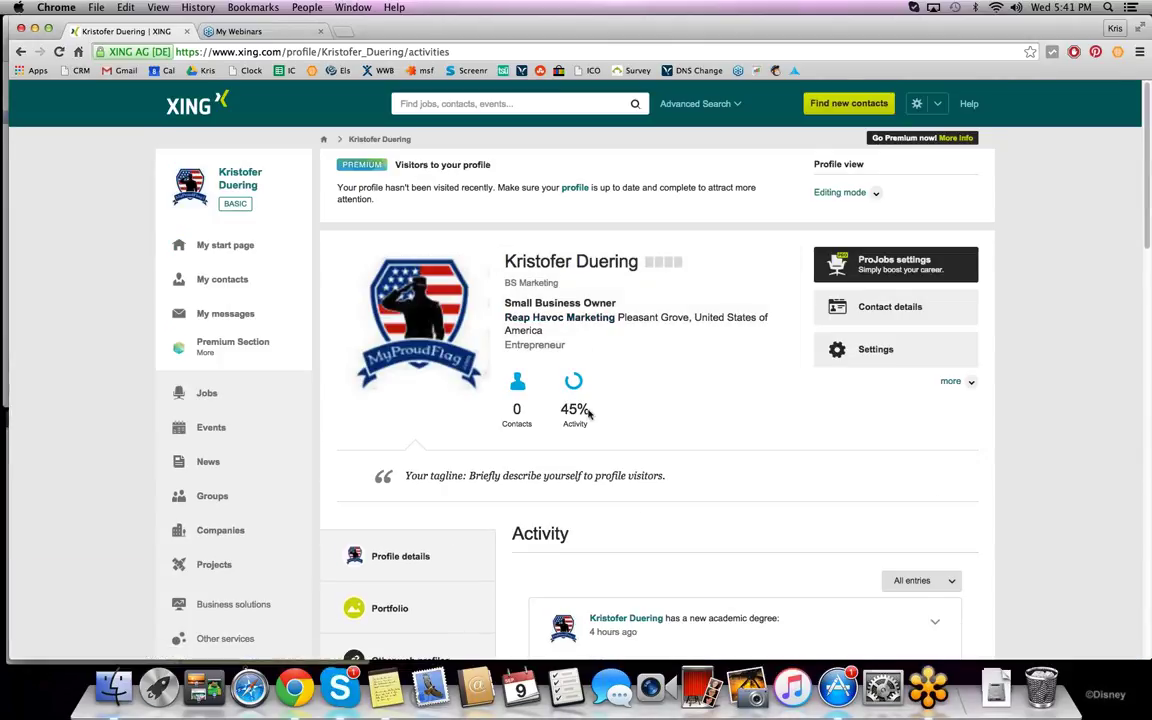
pyautogui.scroll(-9, 580, 400)
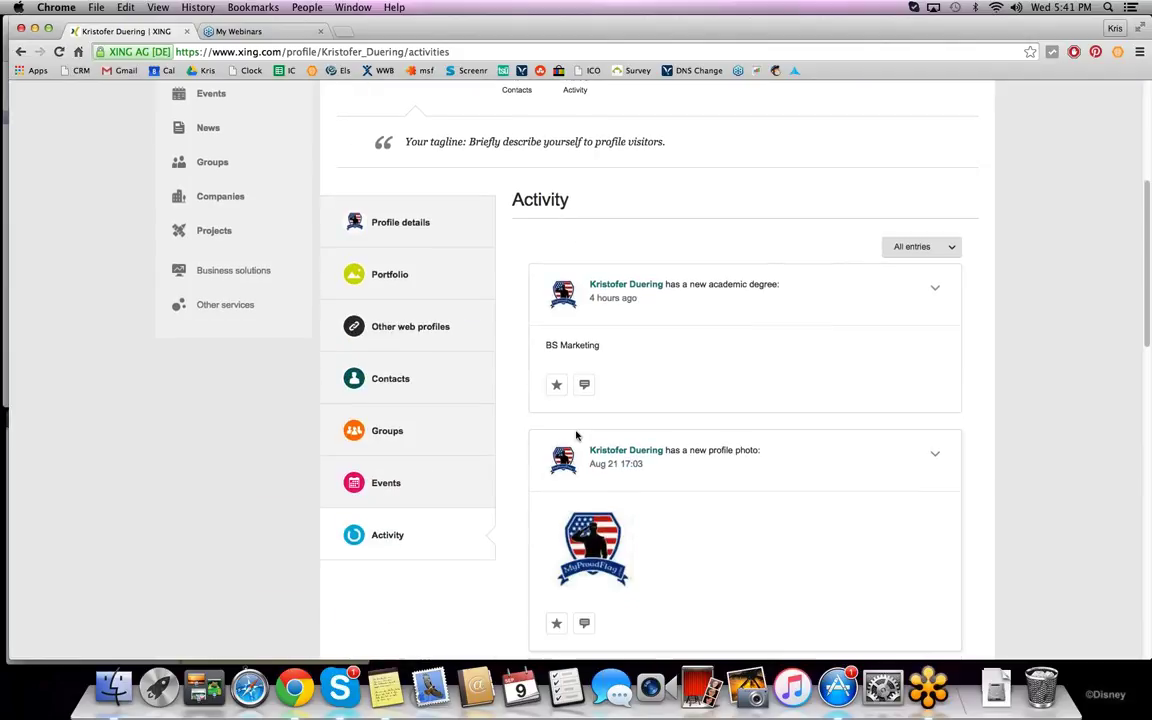
pyautogui.scroll(-15, 540, 421)
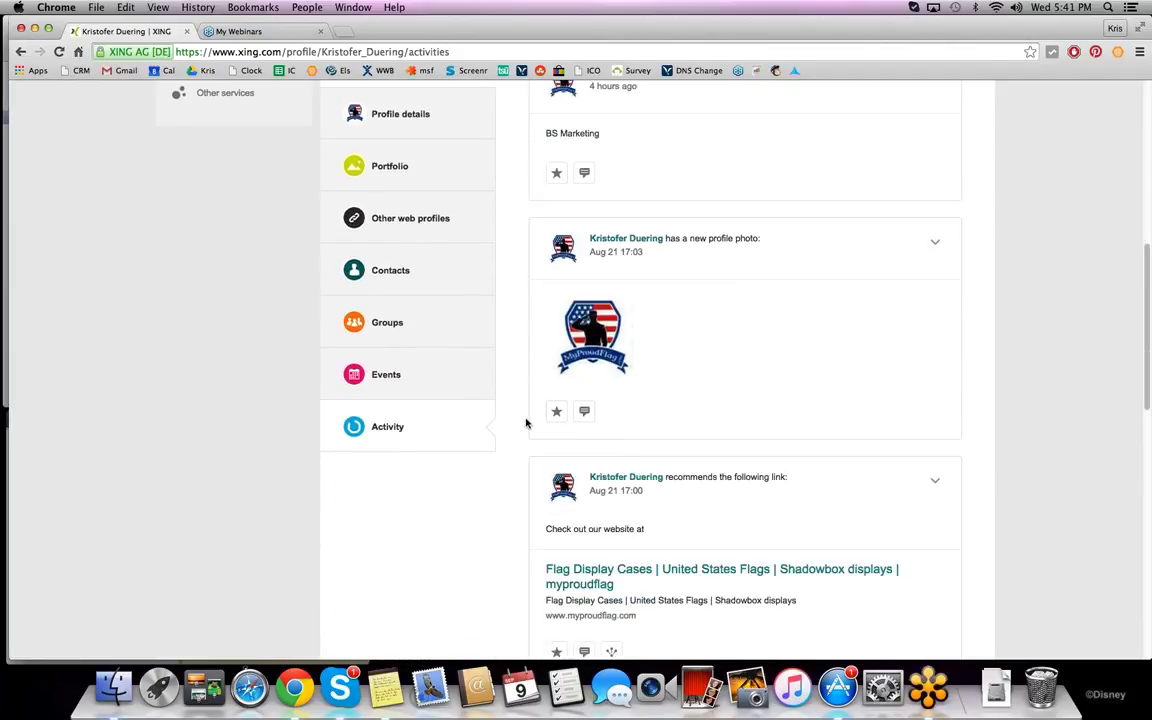
pyautogui.scroll(-5, 578, 416)
pyautogui.scroll(20, 595, 405)
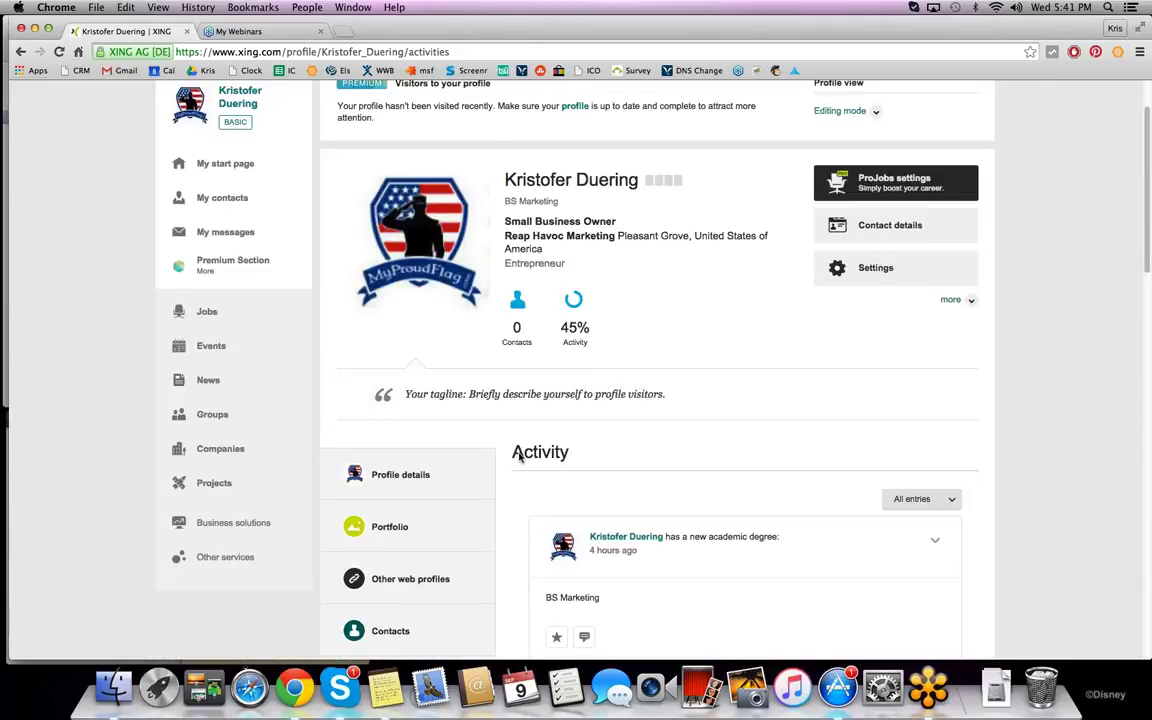
pyautogui.scroll(-5, 471, 528)
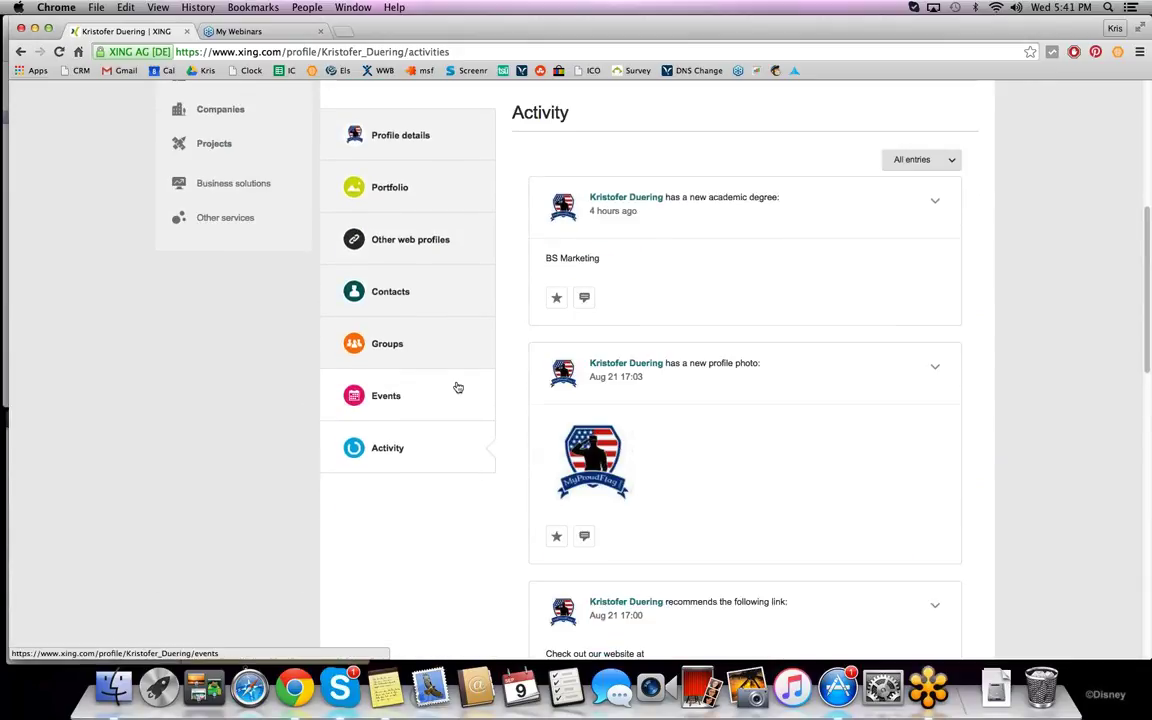
# Step: Open My start page and view the banner panels on completing the profile, getting the XING app and discovering events
pyautogui.scroll(7, 452, 395)
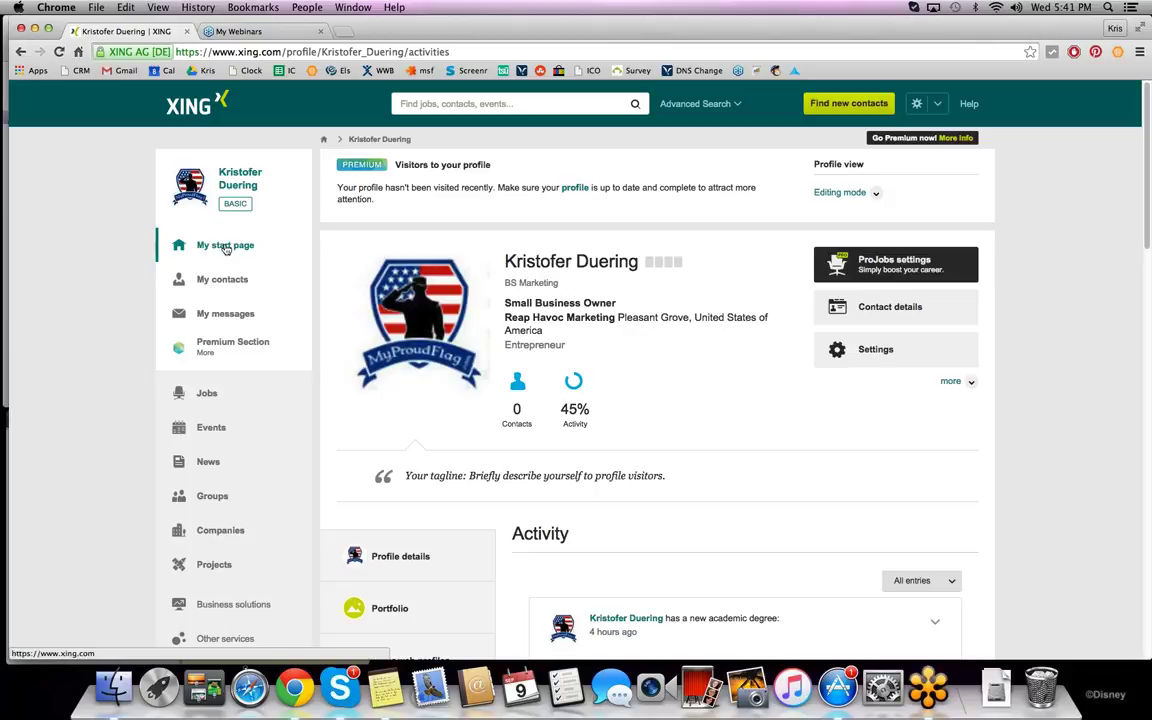
pyautogui.click(226, 249)
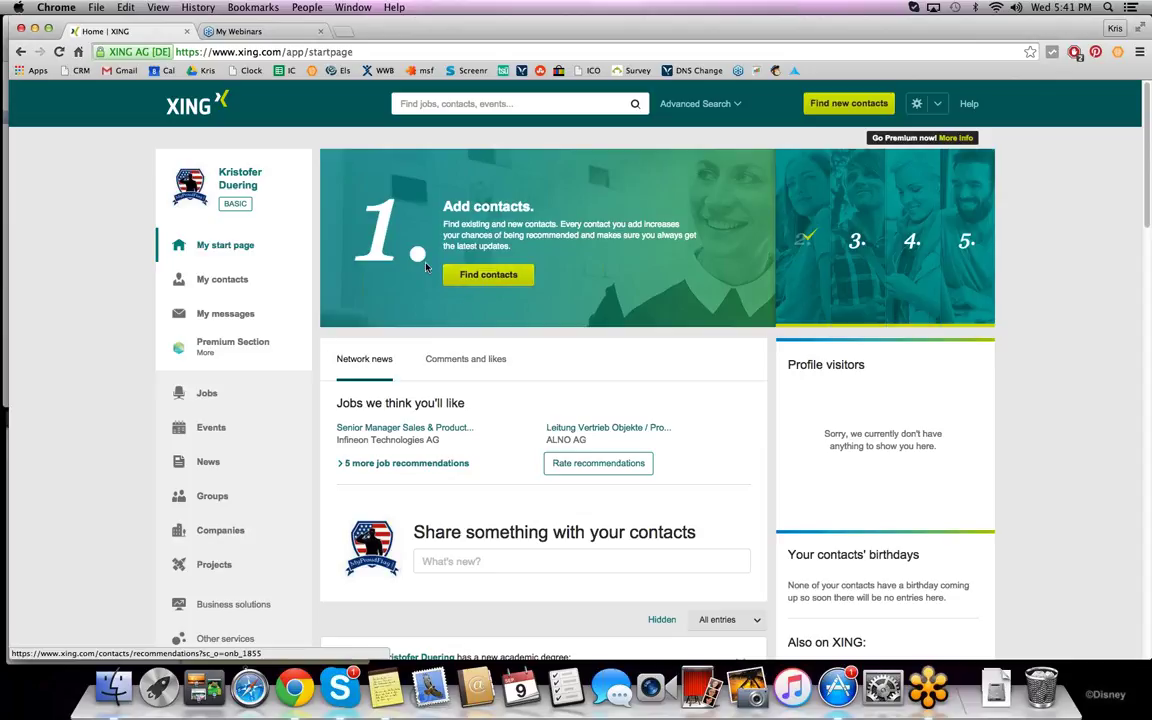
pyautogui.click(813, 253)
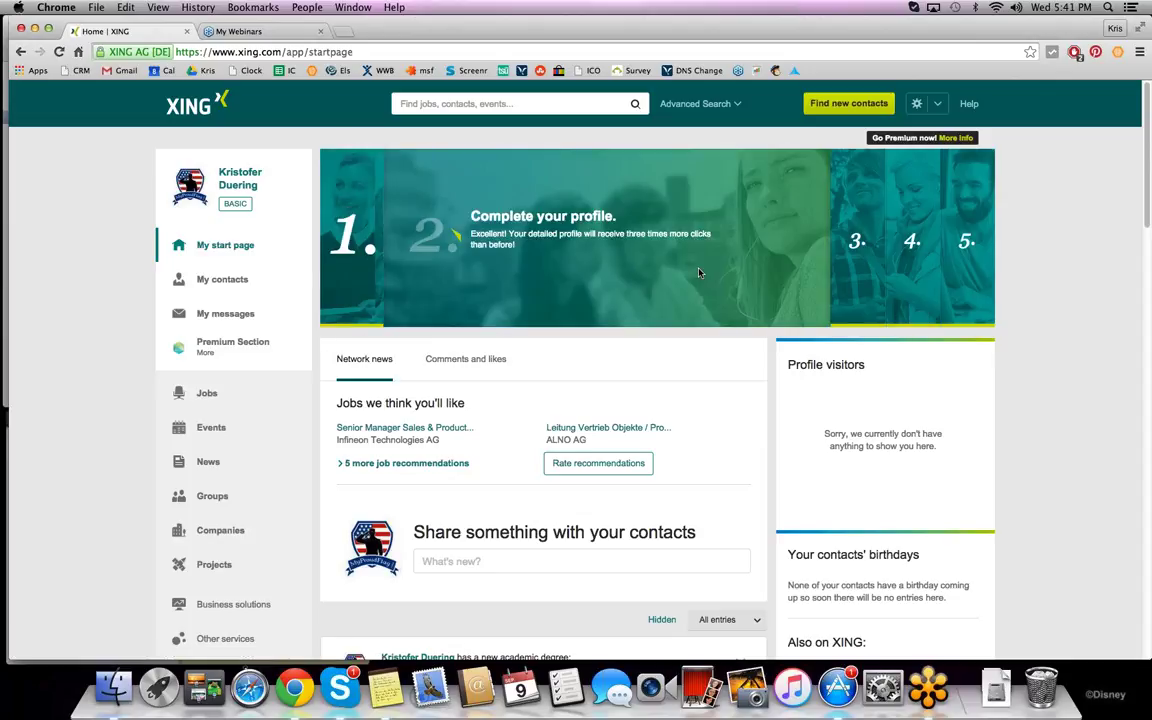
pyautogui.click(850, 273)
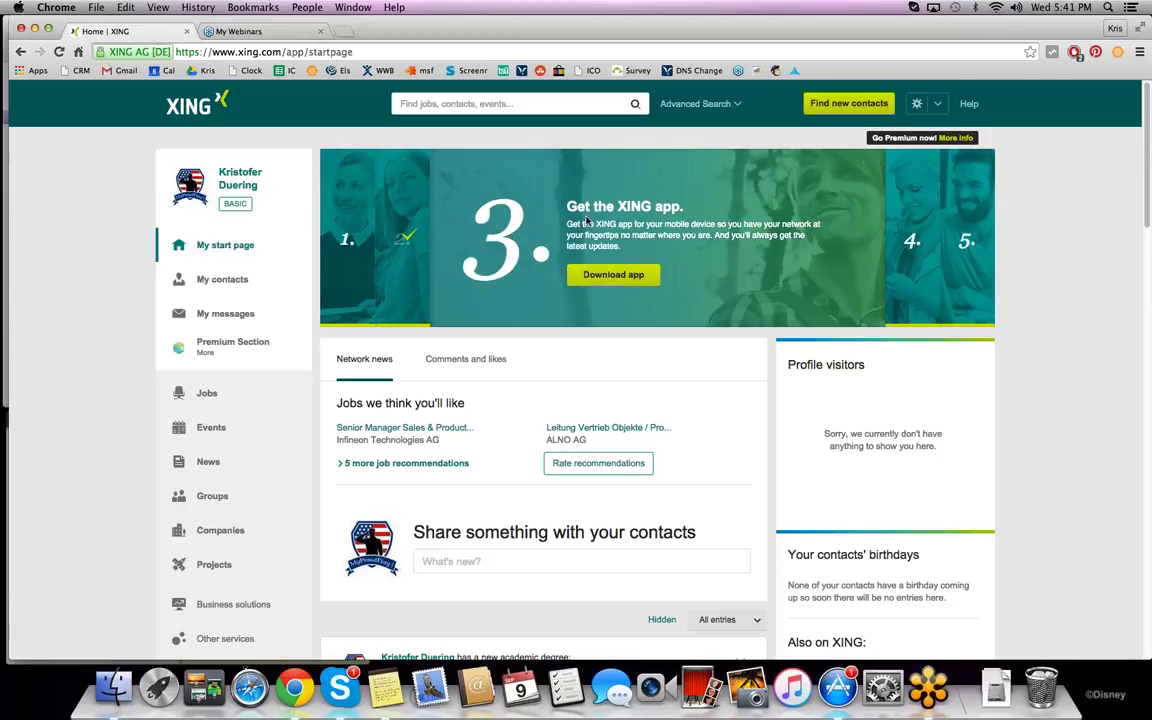
pyautogui.click(884, 251)
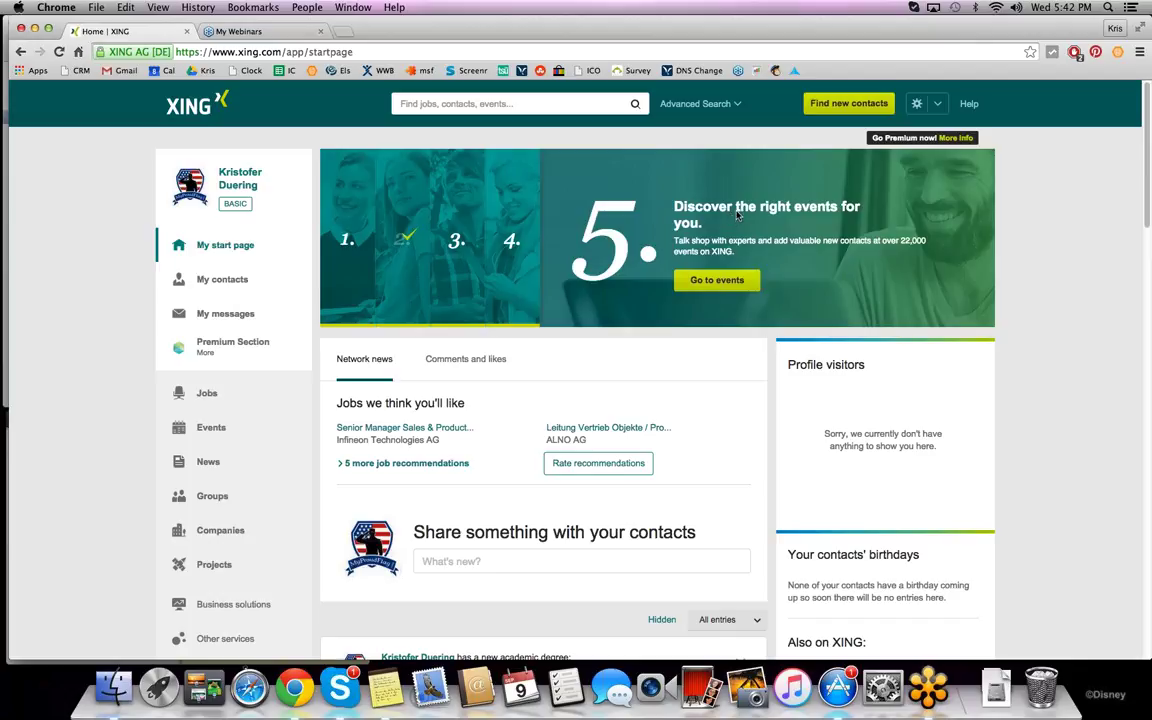
# Step: Examine the start page's Network news, including job recommendations, the status sharing field, update entries and suggested members
pyautogui.scroll(-1, 606, 321)
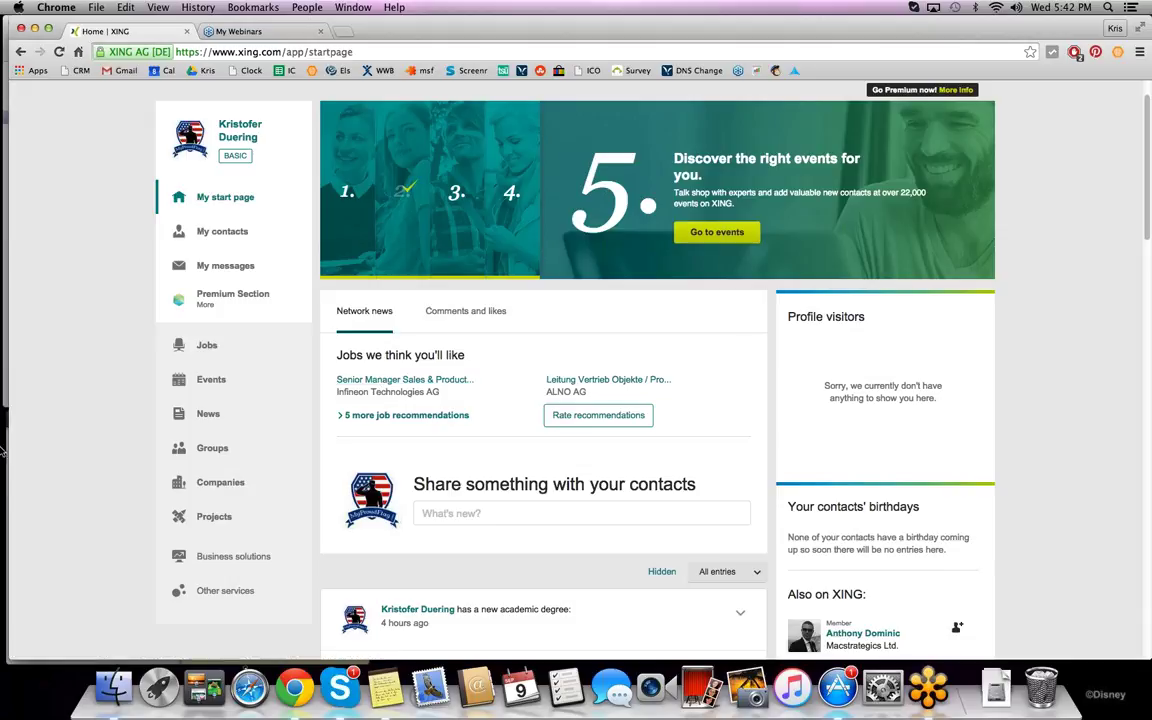
pyautogui.scroll(-2, 437, 433)
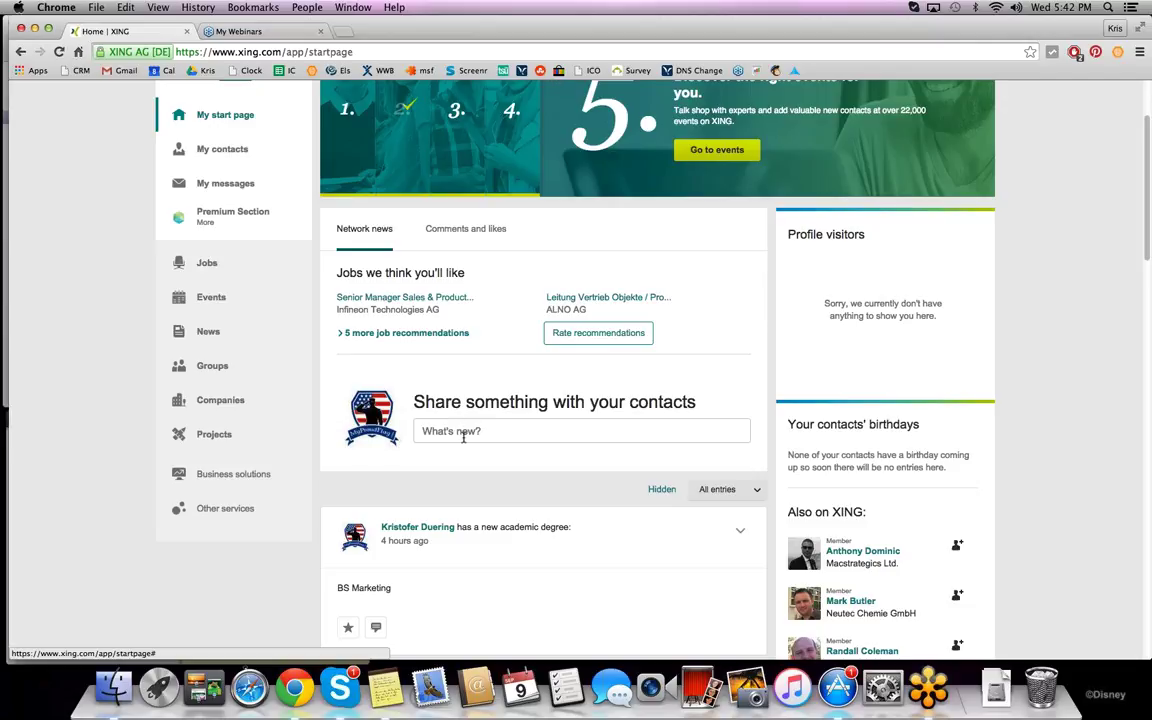
pyautogui.scroll(-3, 468, 442)
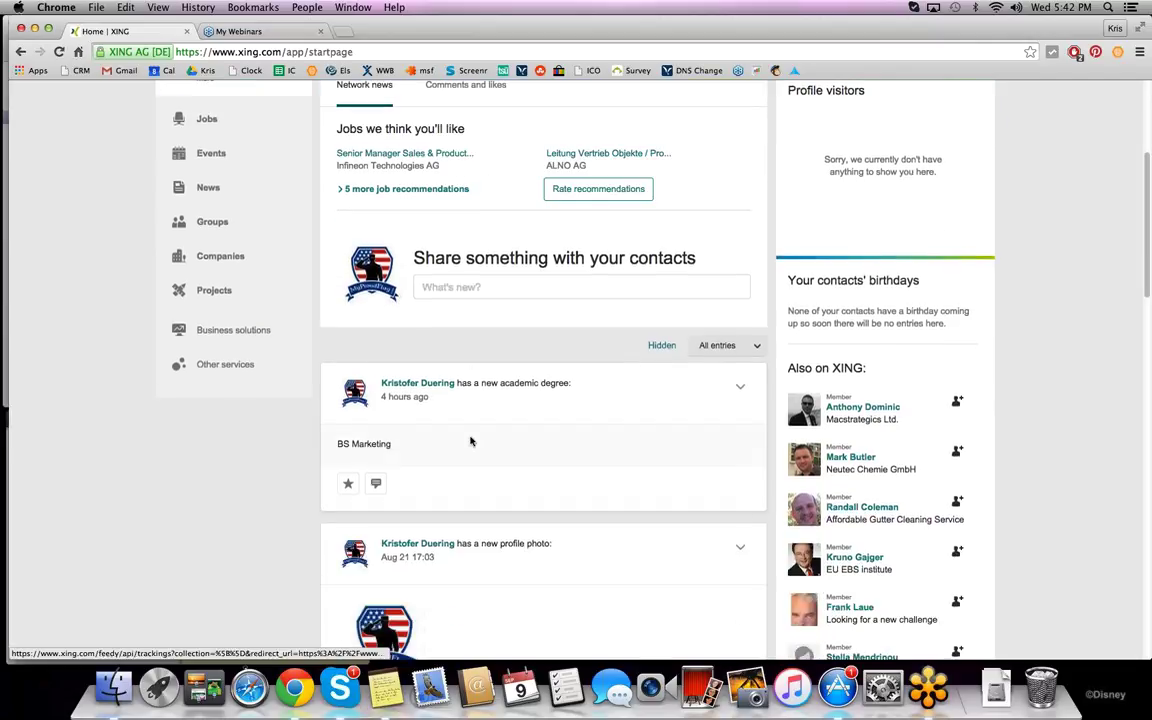
pyautogui.scroll(3, 468, 442)
pyautogui.scroll(-4, 471, 441)
pyautogui.scroll(1, 470, 441)
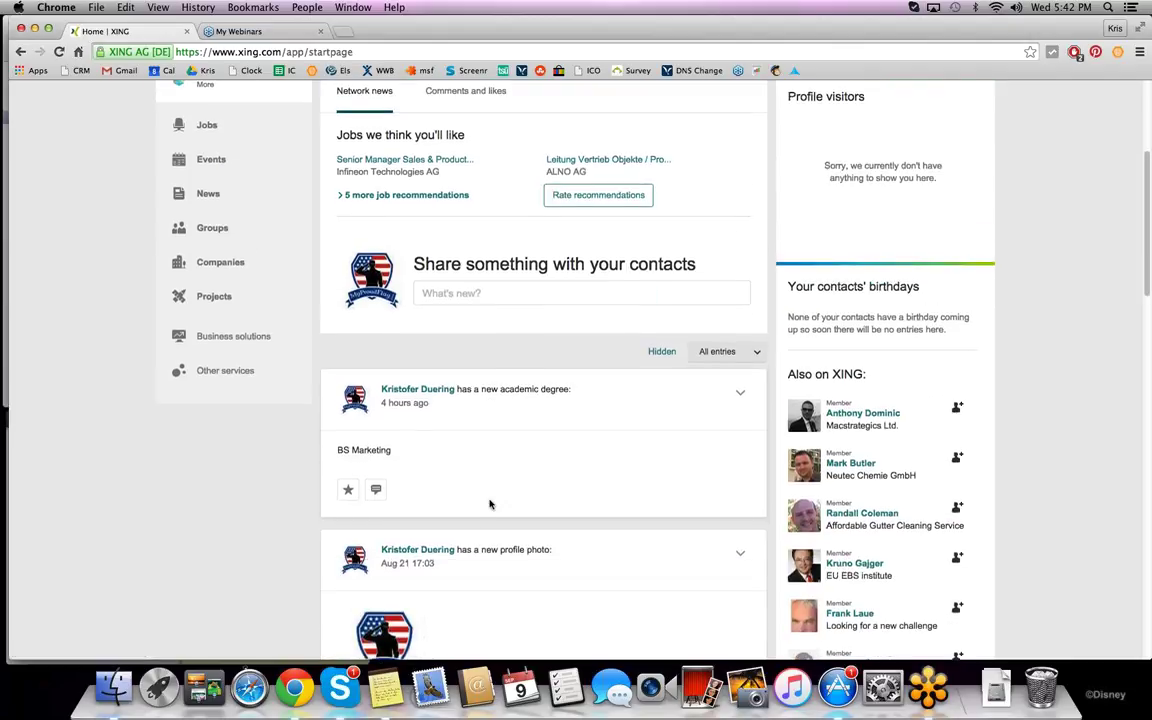
pyautogui.scroll(-3, 470, 499)
pyautogui.scroll(3, 465, 489)
pyautogui.scroll(-15, 468, 491)
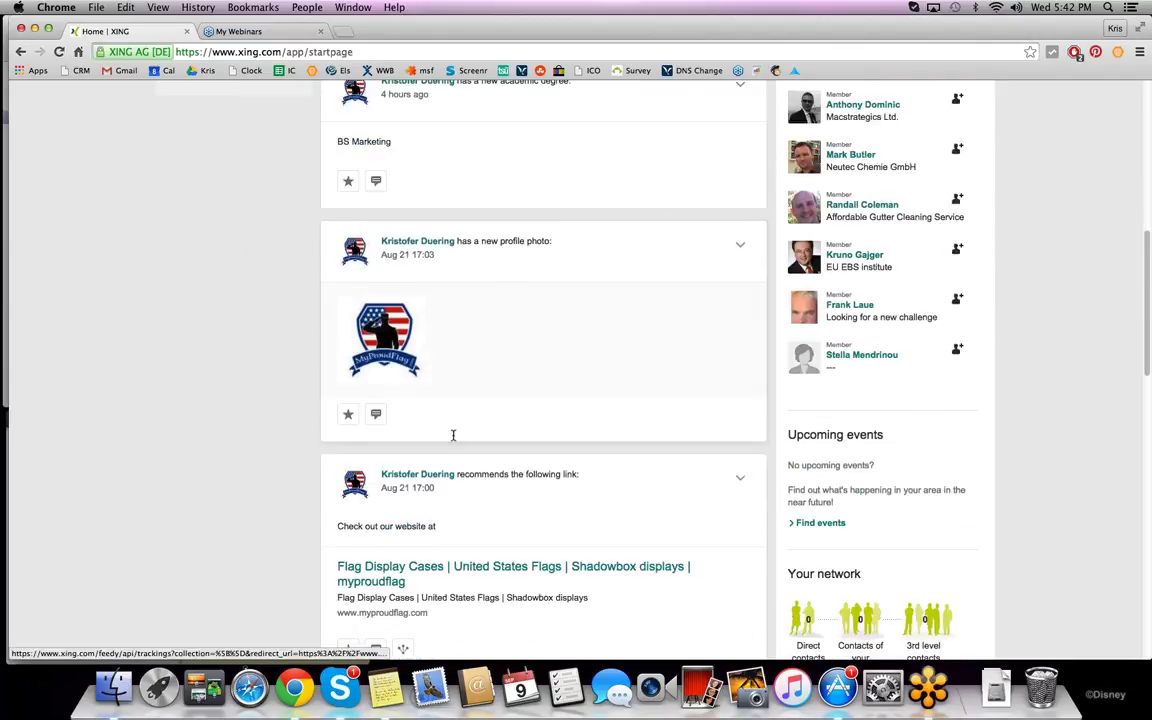
# Step: Return to the upper part of the start page and show the Comments and likes on the updates
pyautogui.scroll(20, 459, 446)
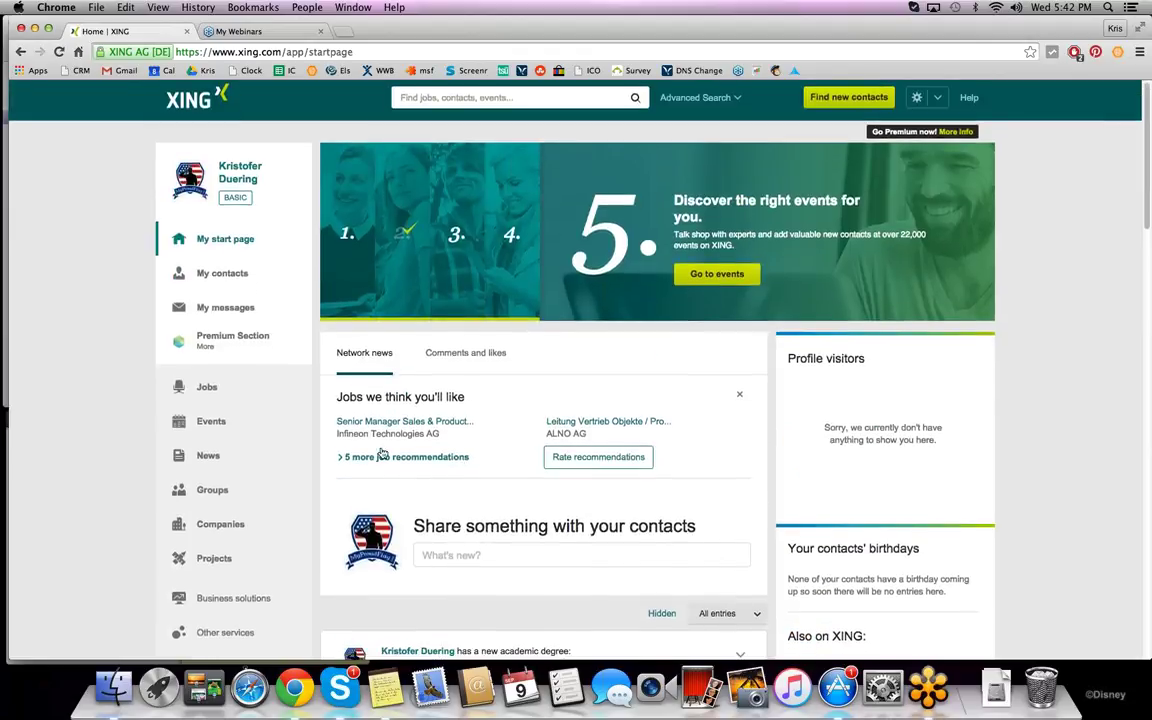
pyautogui.scroll(-1, 470, 460)
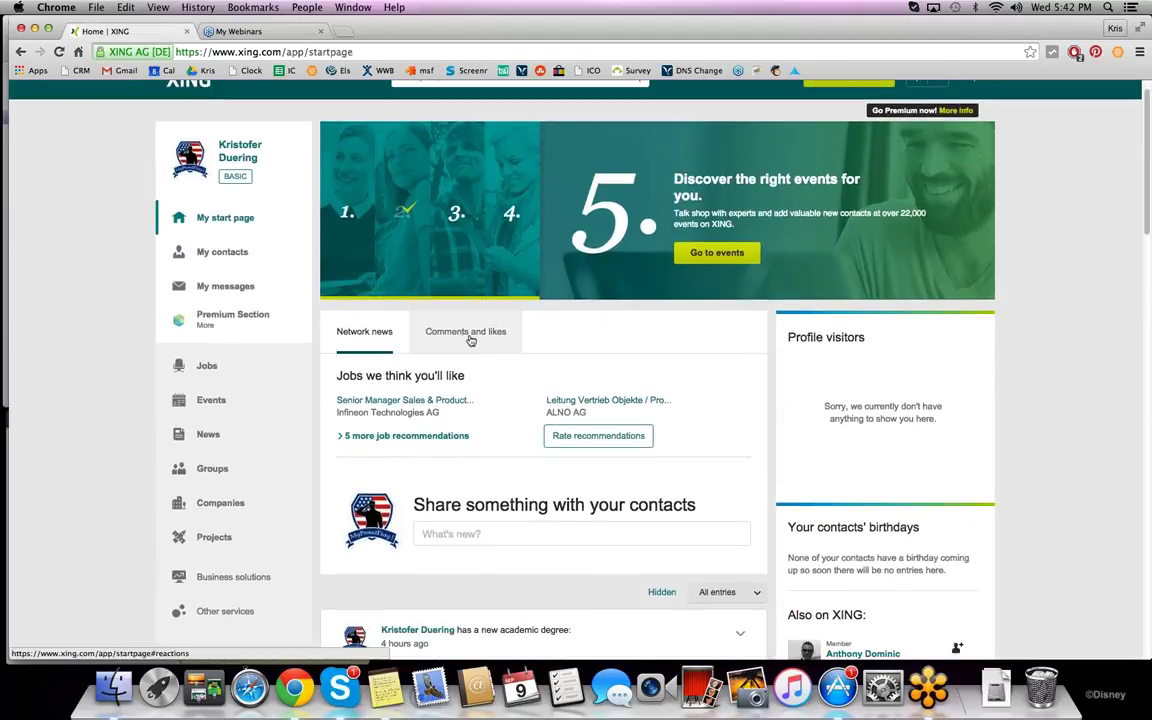
pyautogui.click(419, 322)
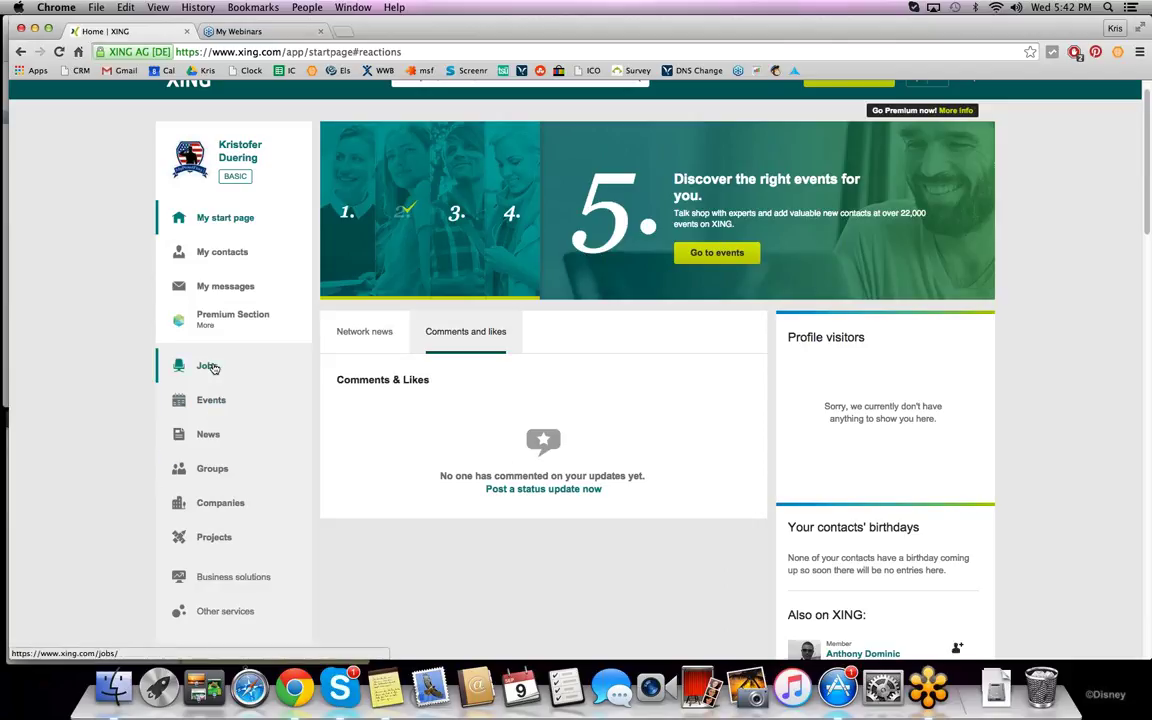
# Step: Open the My messages inbox and the Premium Section overview, examining the message filters and the membership benefits and terms
pyautogui.click(226, 290)
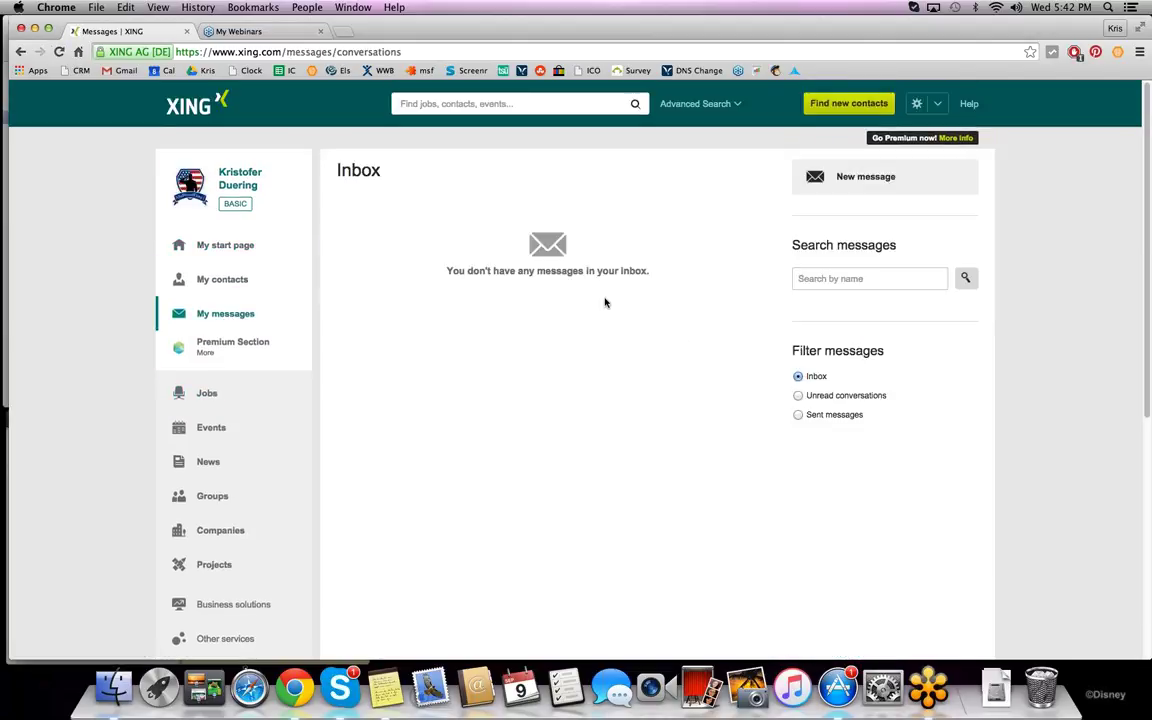
pyautogui.click(237, 346)
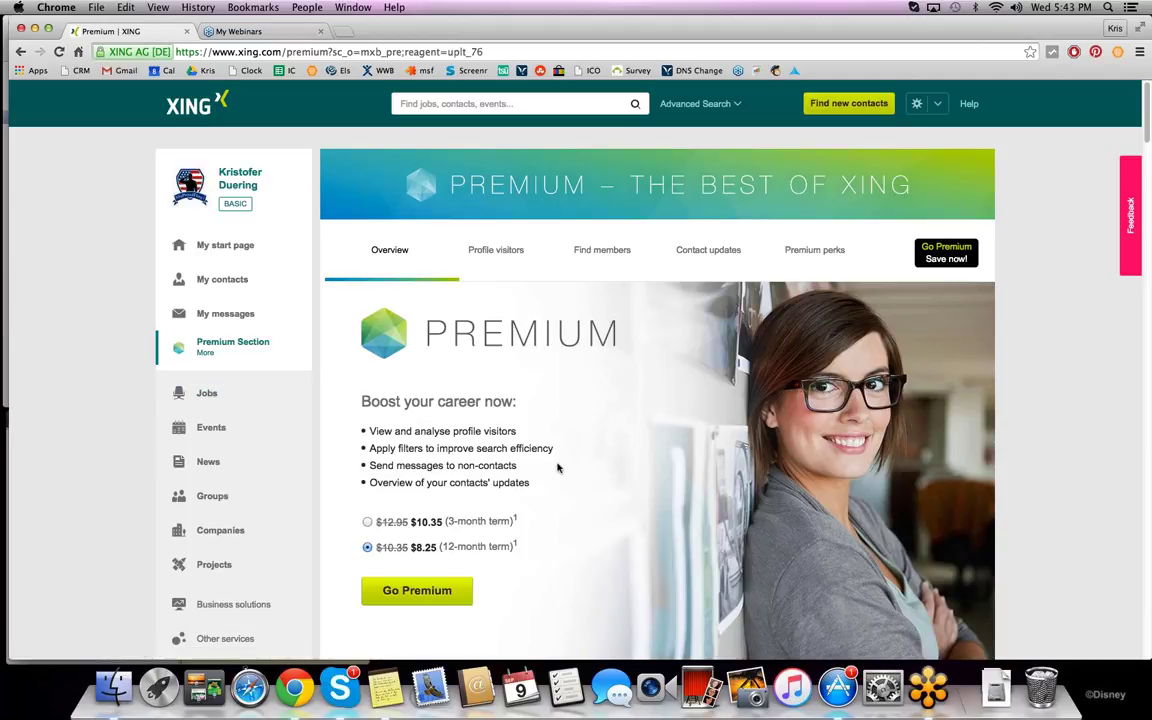
pyautogui.scroll(-2, 242, 307)
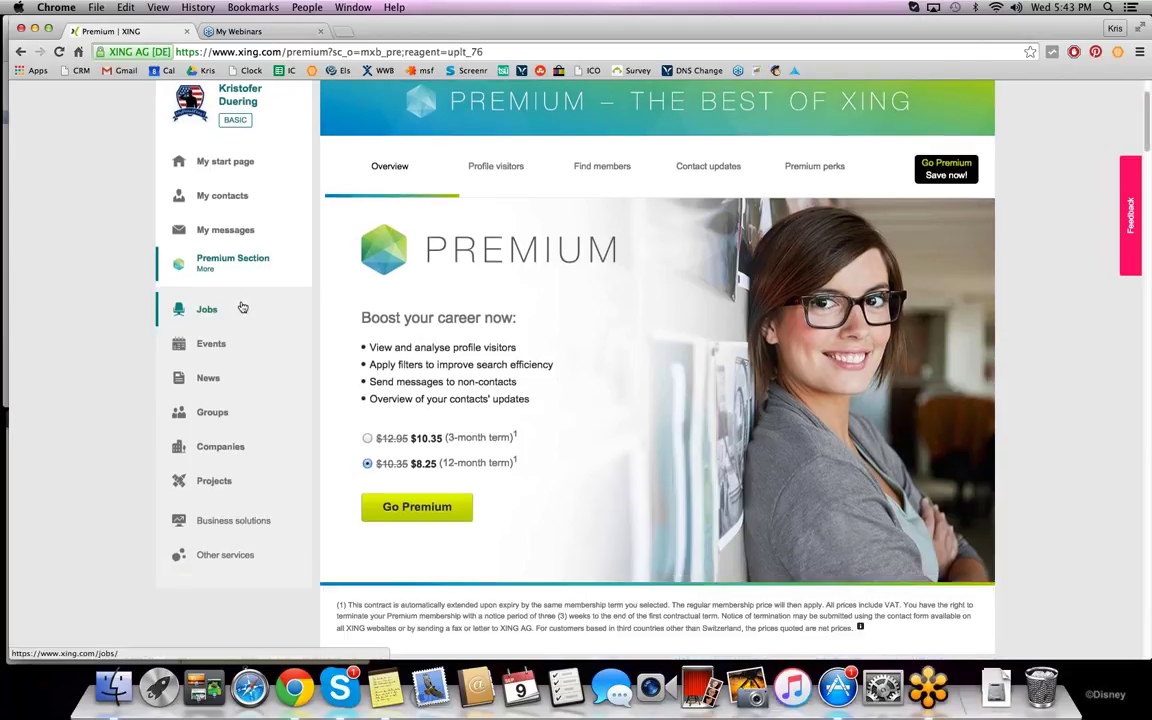
pyautogui.scroll(1, 245, 325)
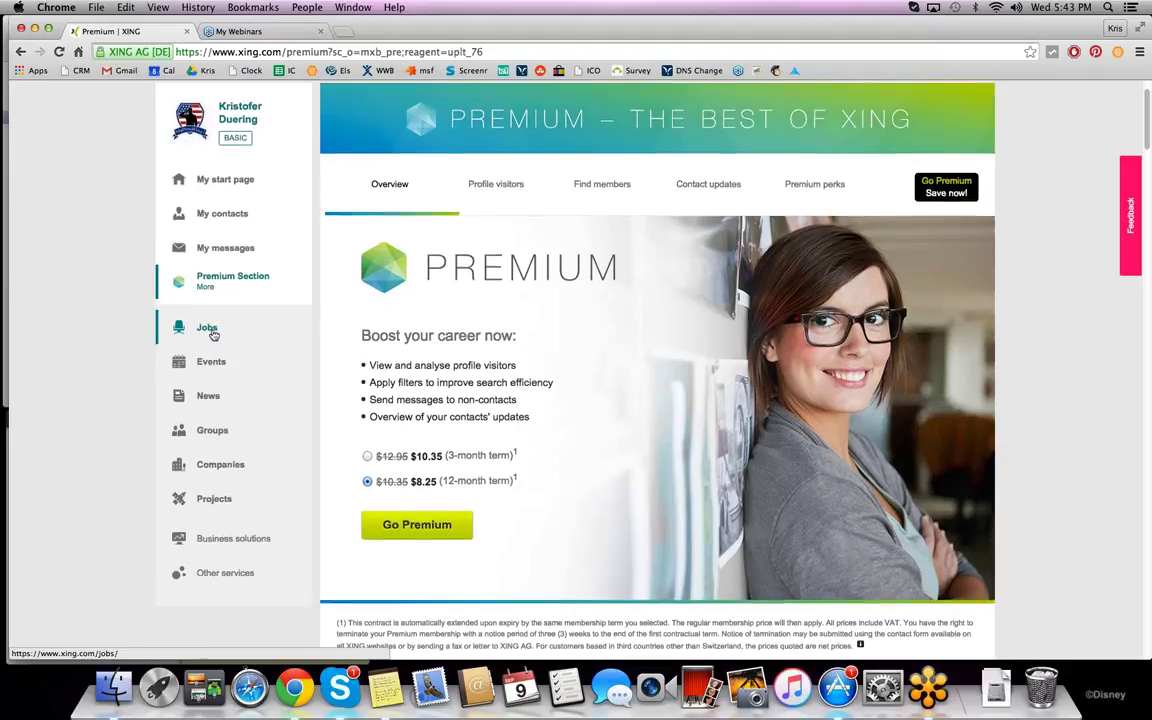
# Step: Open the Jobs area and examine the job search fields, the Jobs we think you'll like and the preferred employer attributes
pyautogui.click(207, 328)
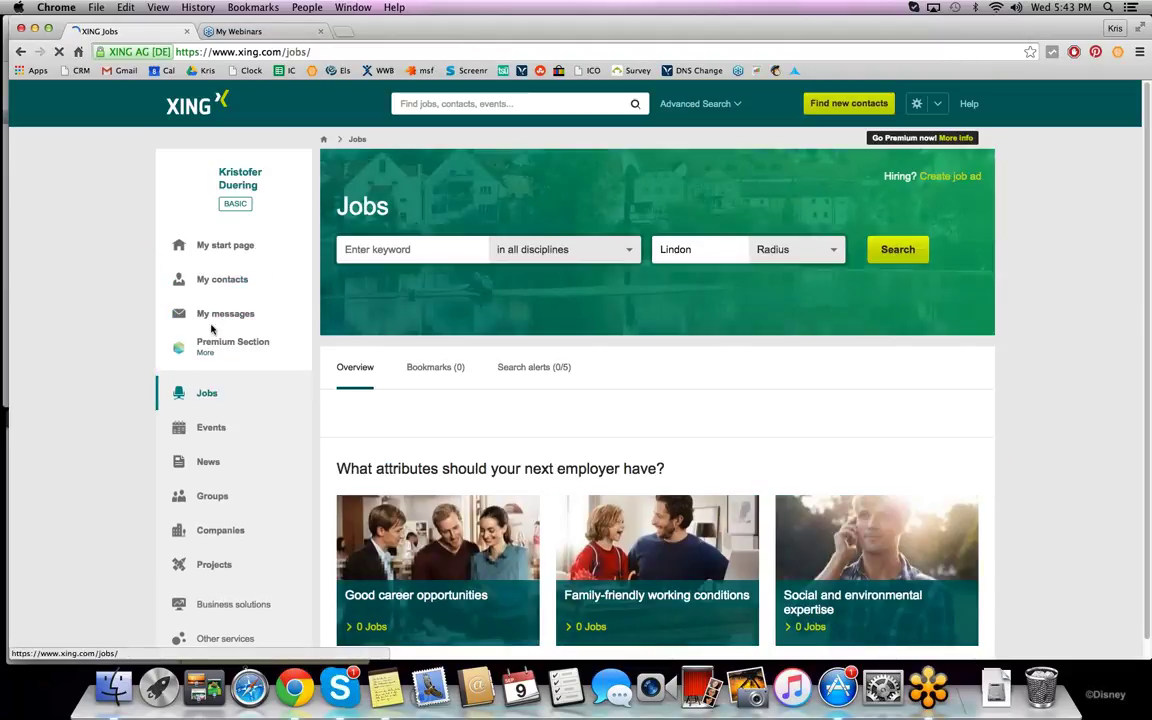
pyautogui.scroll(-1, 460, 415)
pyautogui.scroll(-3, 500, 432)
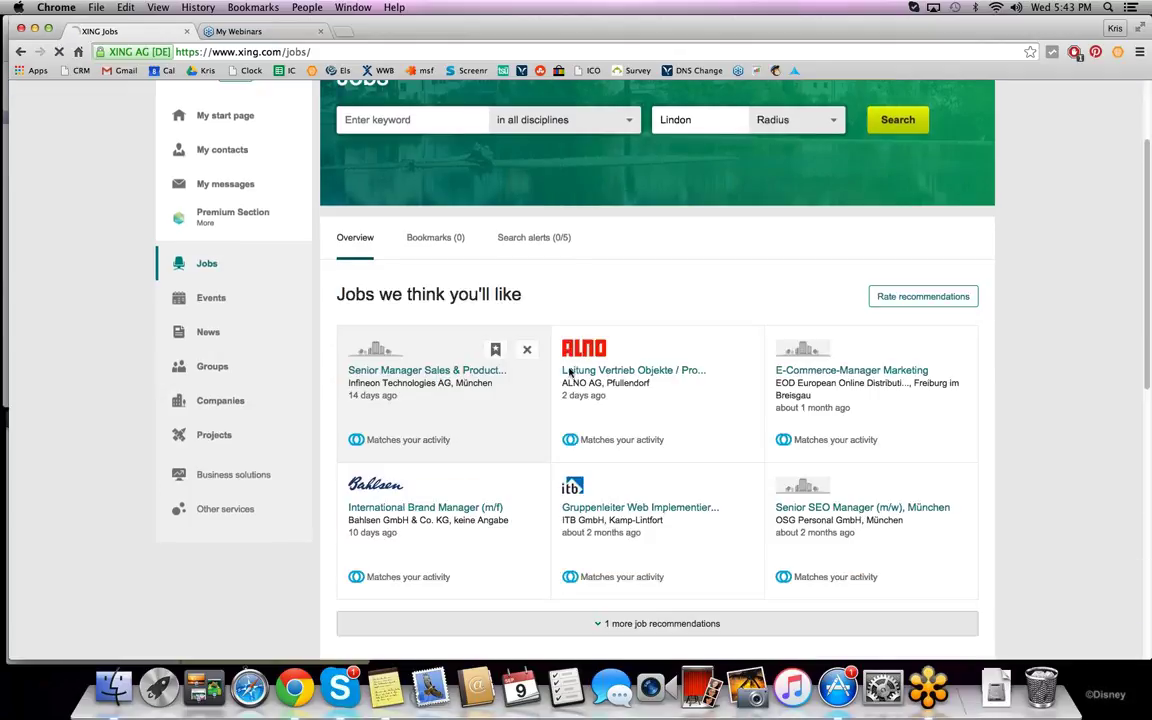
pyautogui.scroll(5, 400, 330)
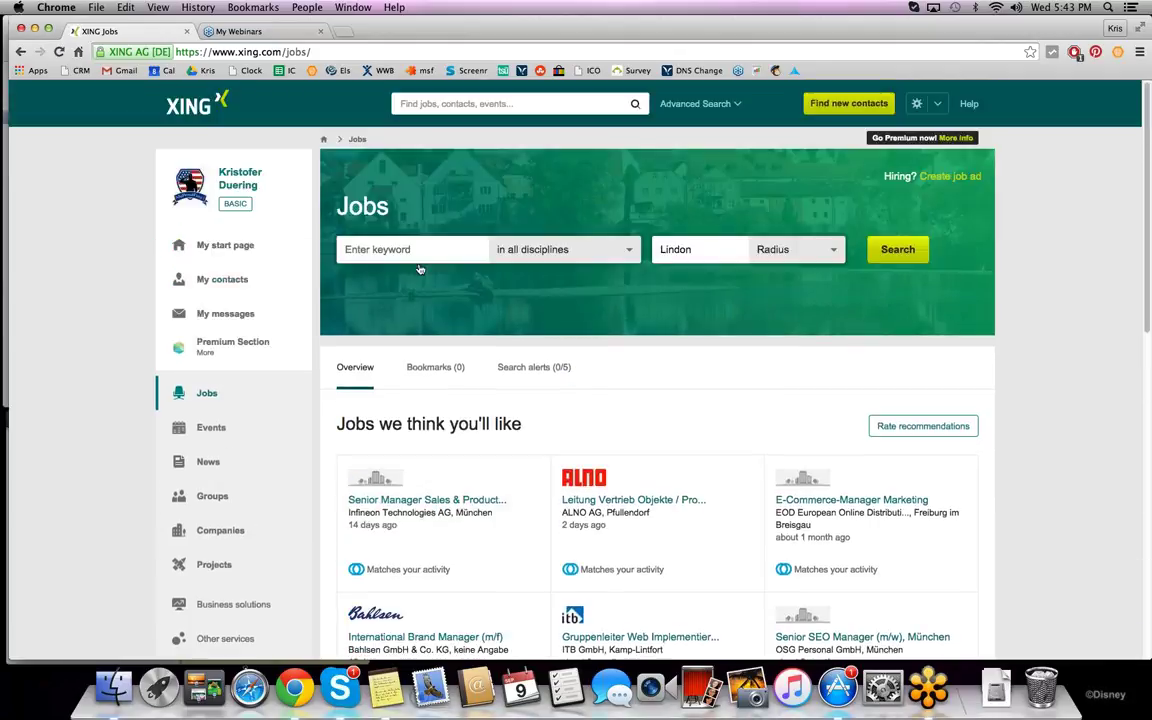
pyautogui.scroll(-8, 455, 386)
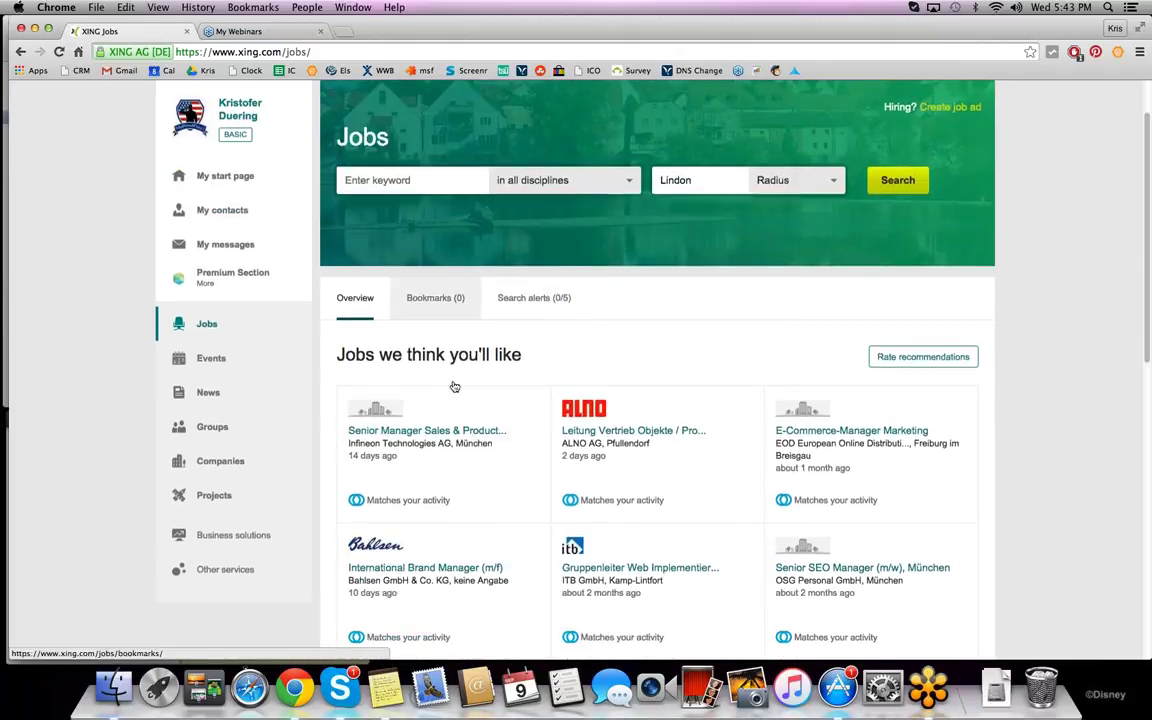
pyautogui.scroll(-2, 461, 378)
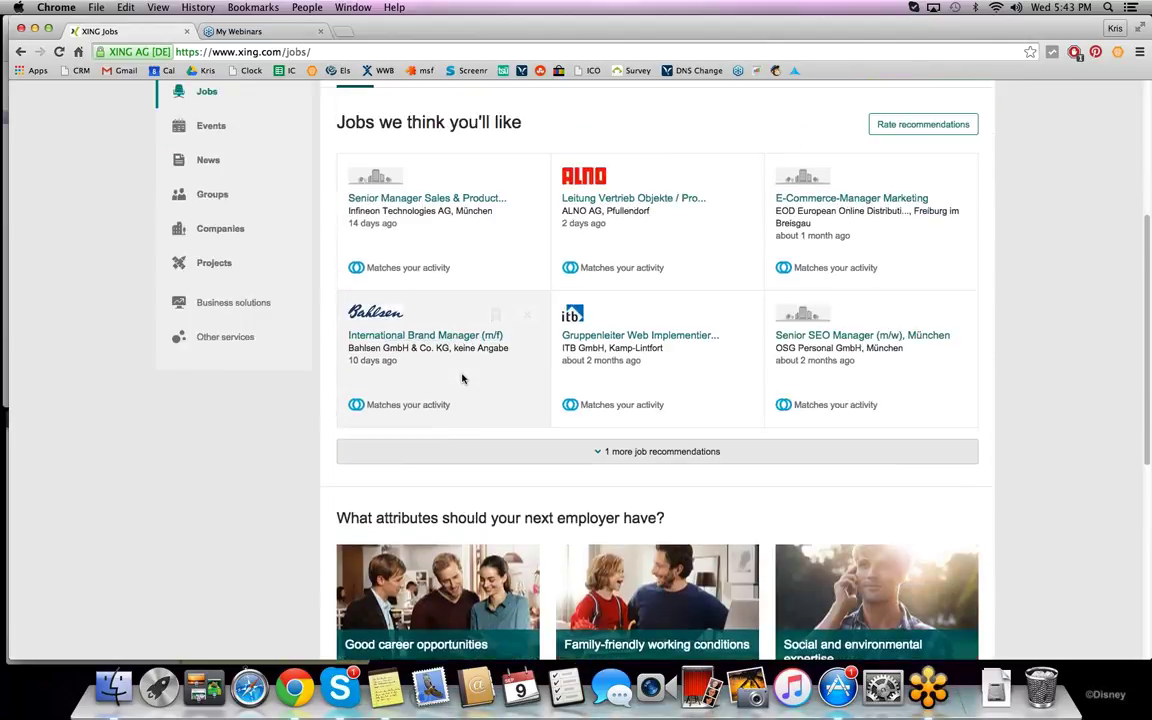
pyautogui.scroll(8, 447, 310)
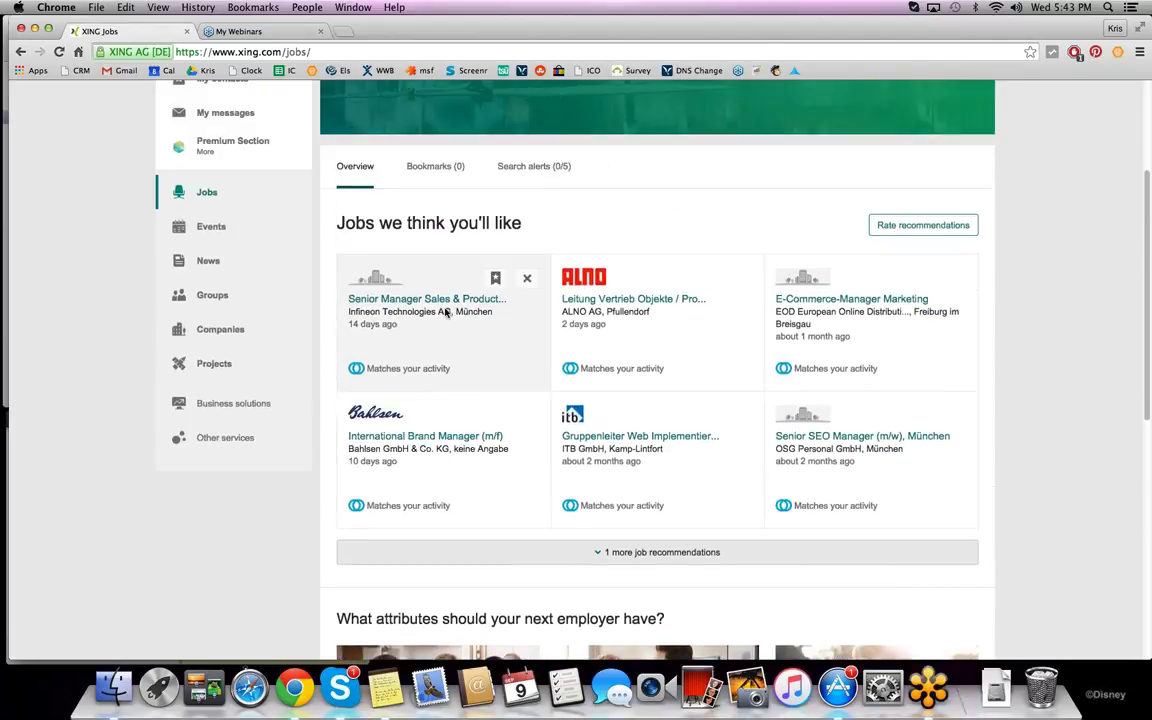
# Step: Open the Events area and look through the XING Event Market's Discover events listings down to Industry highlights
pyautogui.click(213, 365)
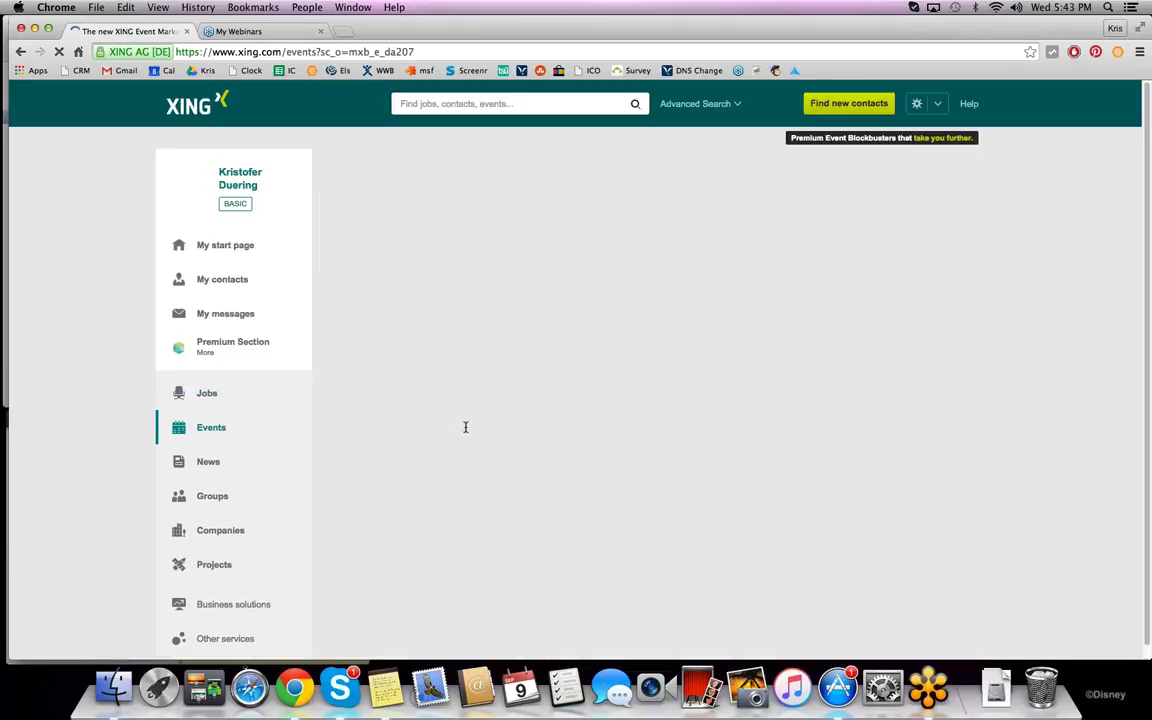
pyautogui.scroll(-4, 468, 438)
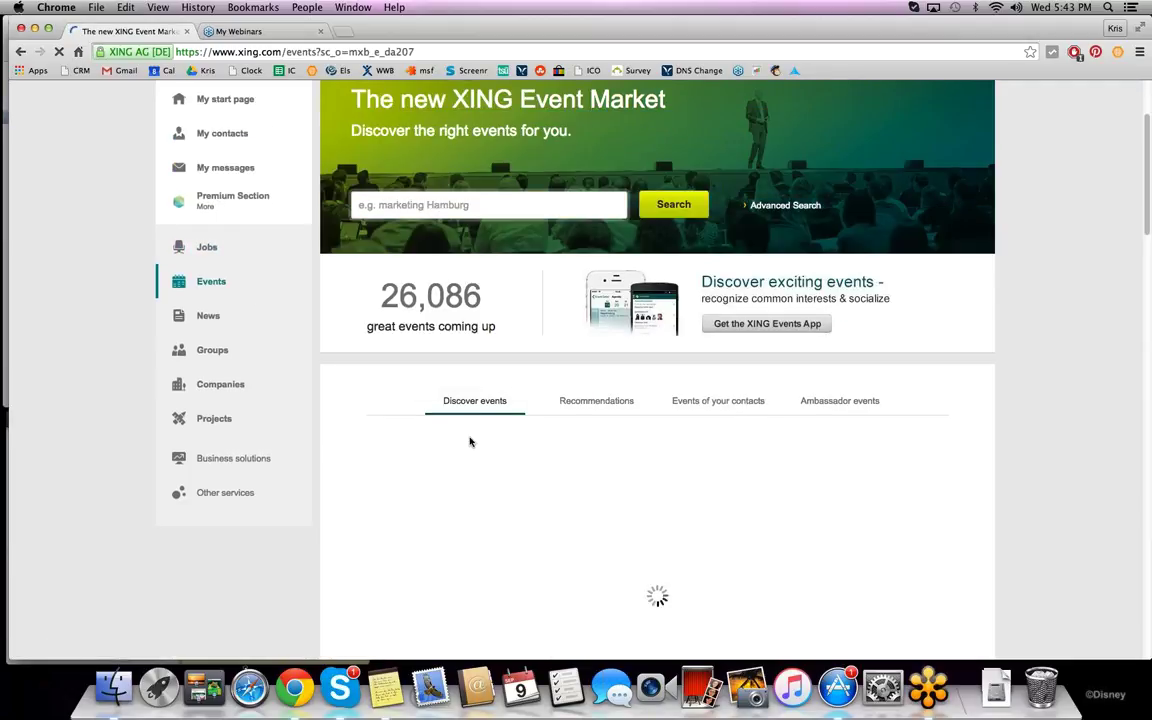
pyautogui.scroll(-1, 473, 352)
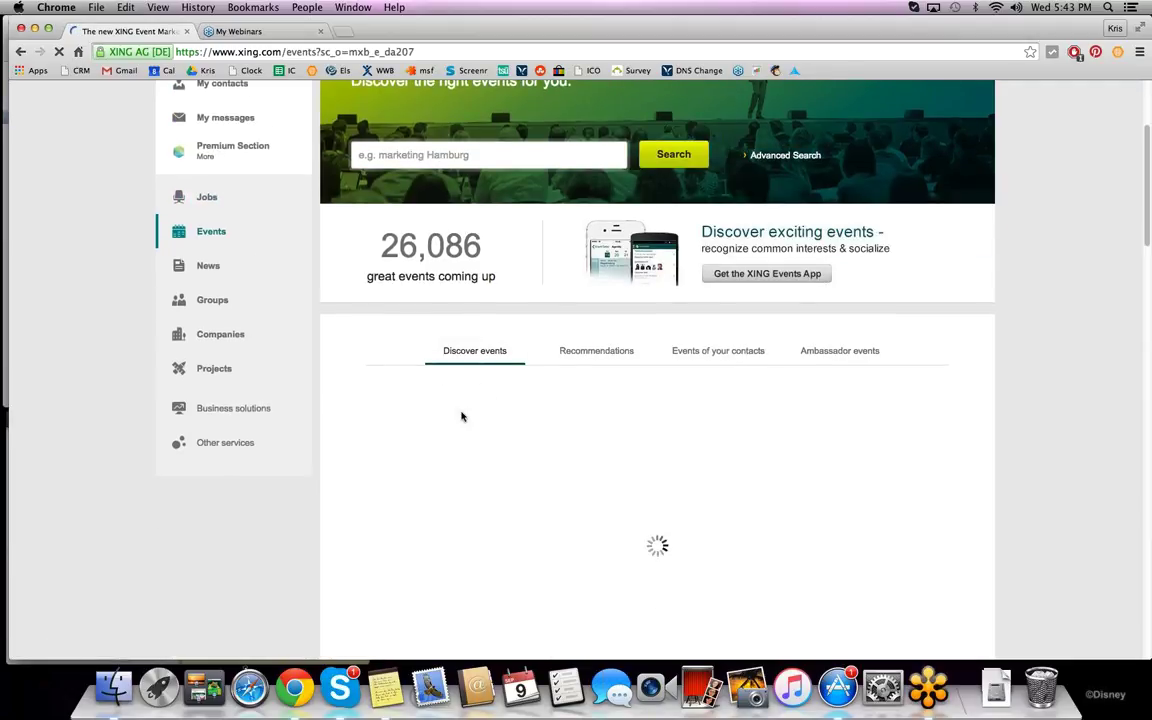
pyautogui.scroll(-2, 463, 414)
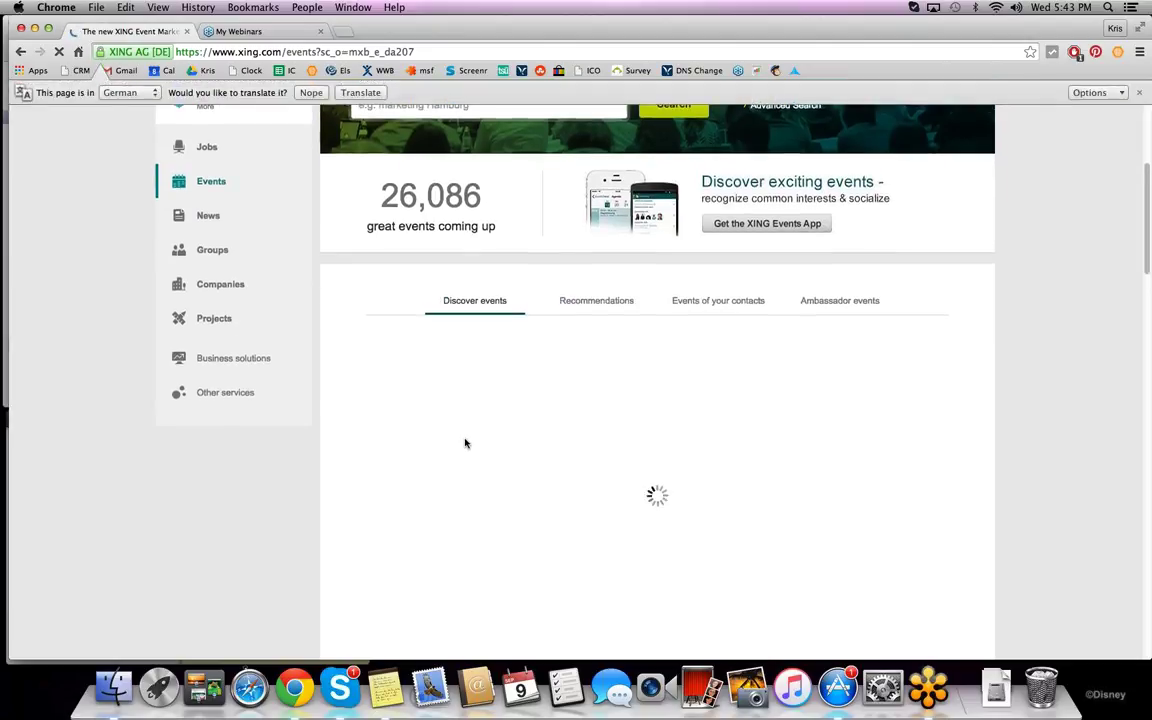
pyautogui.scroll(-2, 468, 440)
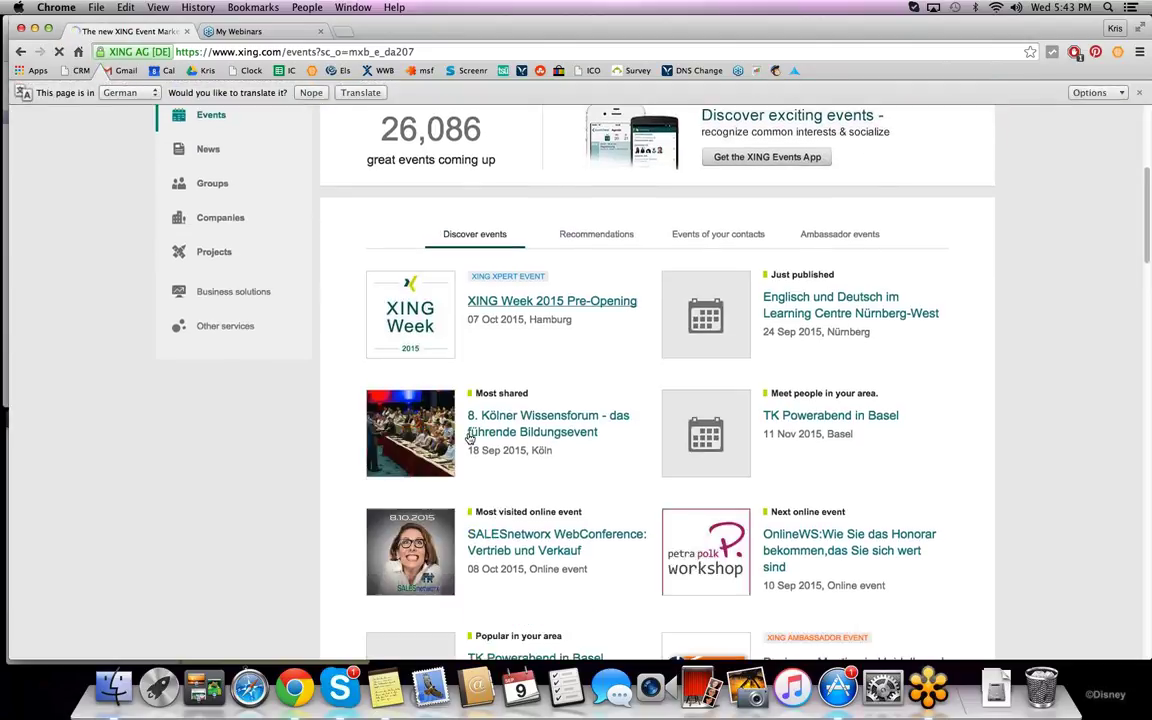
pyautogui.scroll(-2, 600, 420)
pyautogui.scroll(-2, 550, 484)
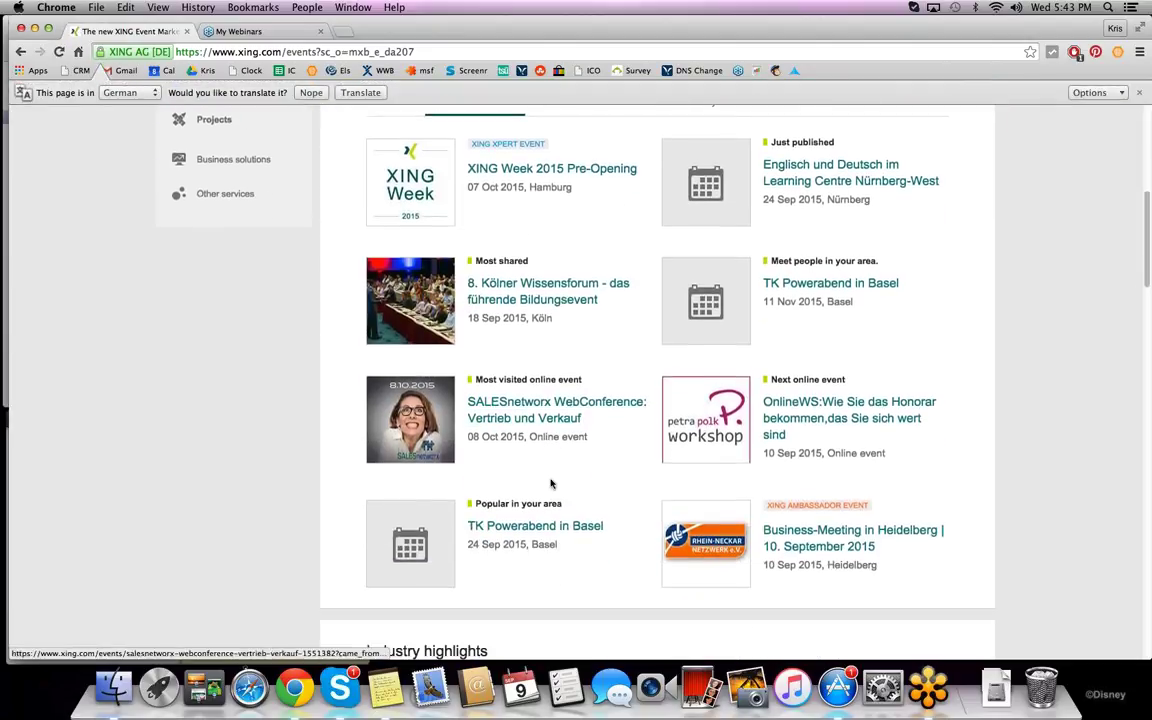
pyautogui.scroll(-1, 558, 482)
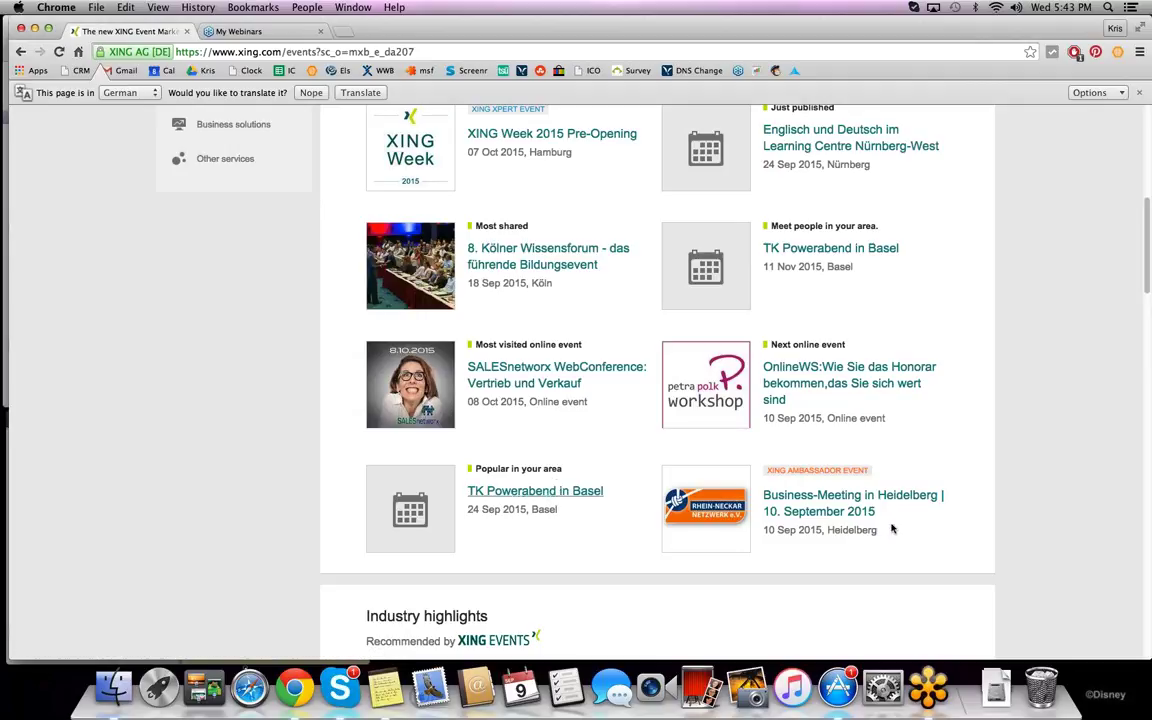
# Step: Open the News area and view the Your news page for daily industry news
pyautogui.scroll(2, 892, 528)
pyautogui.scroll(1, 892, 528)
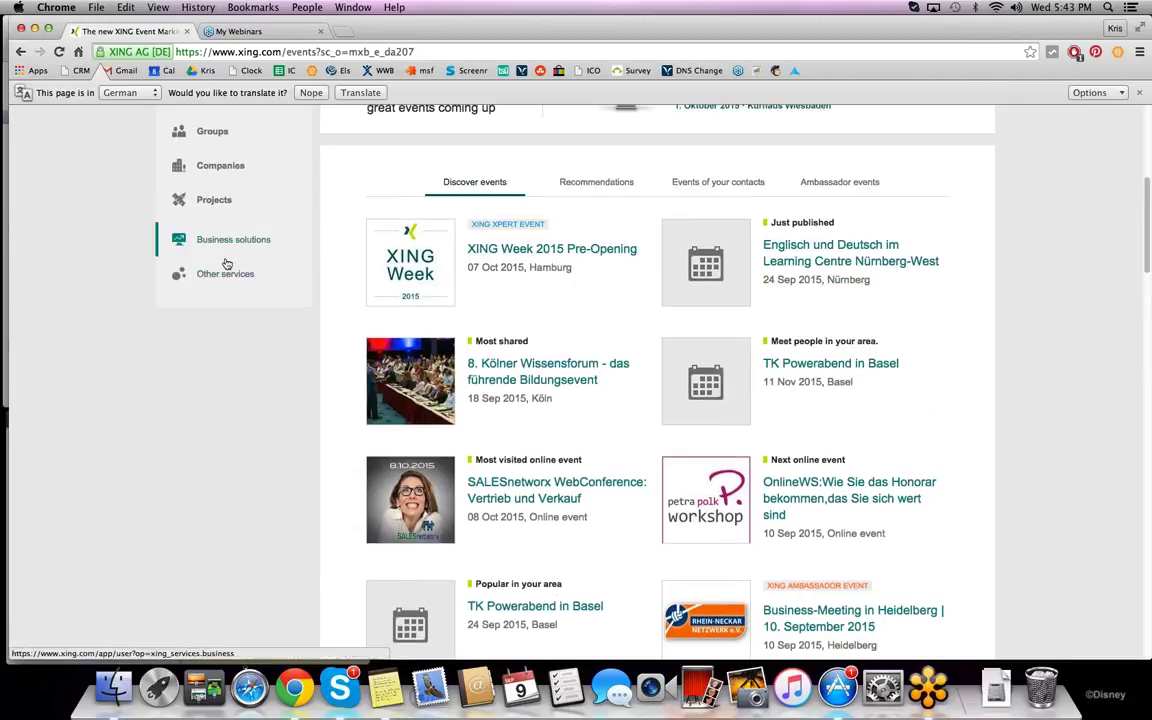
pyautogui.scroll(1, 226, 268)
pyautogui.scroll(1, 224, 275)
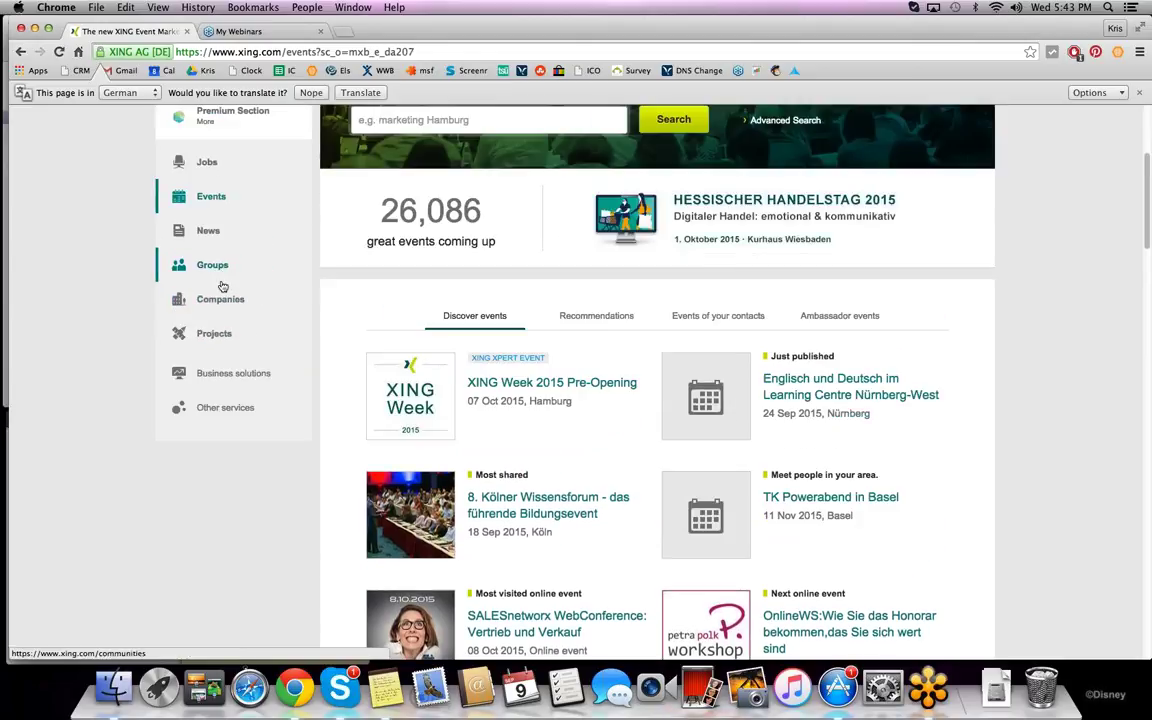
pyautogui.click(208, 233)
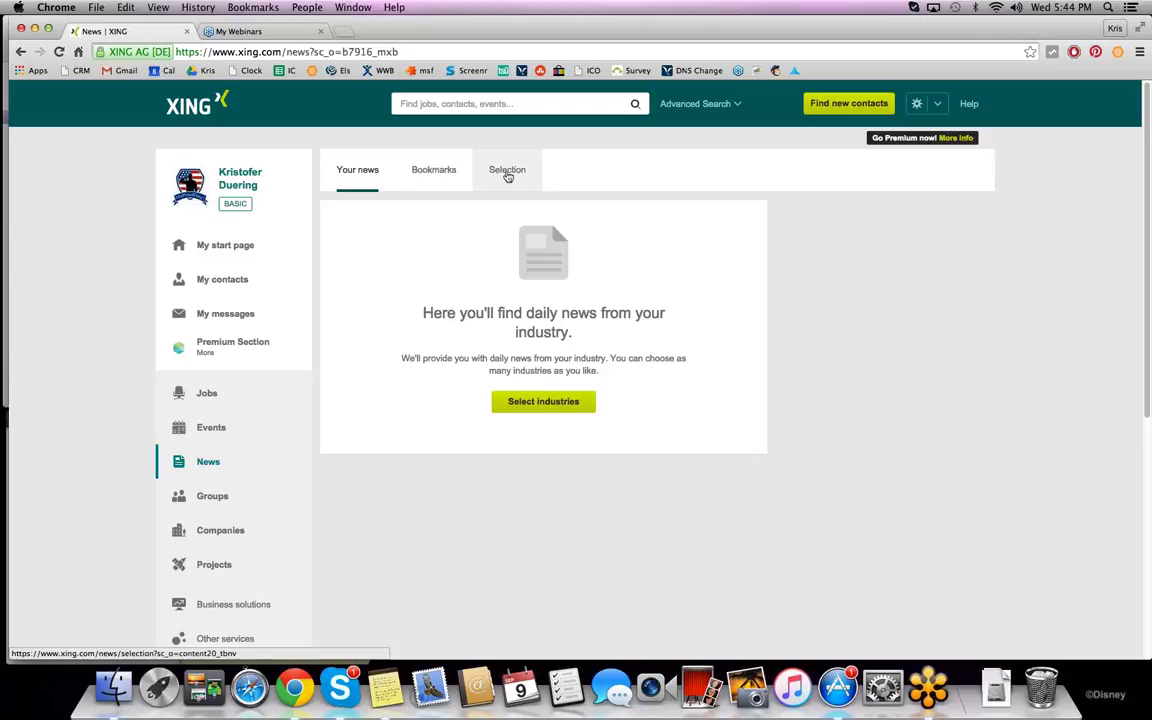
# Step: Open the Groups area and examine the Official XING Groups, from XING Community to the Community Programme Groups
pyautogui.scroll(-2, 330, 400)
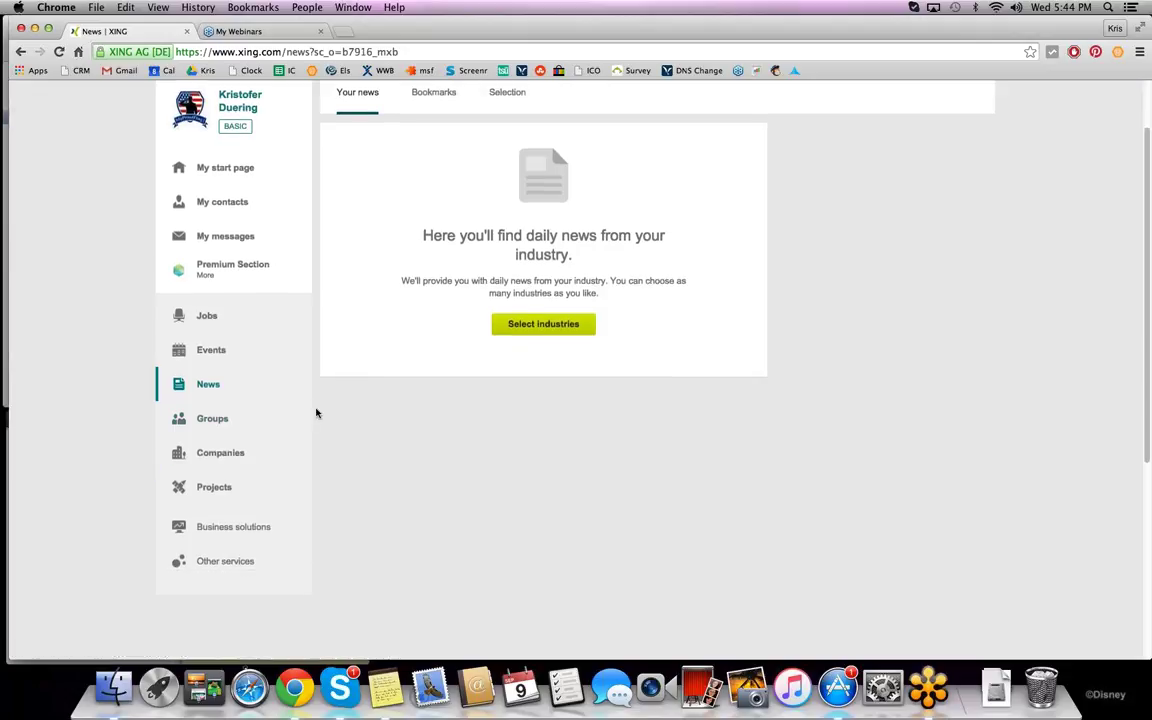
pyautogui.click(214, 420)
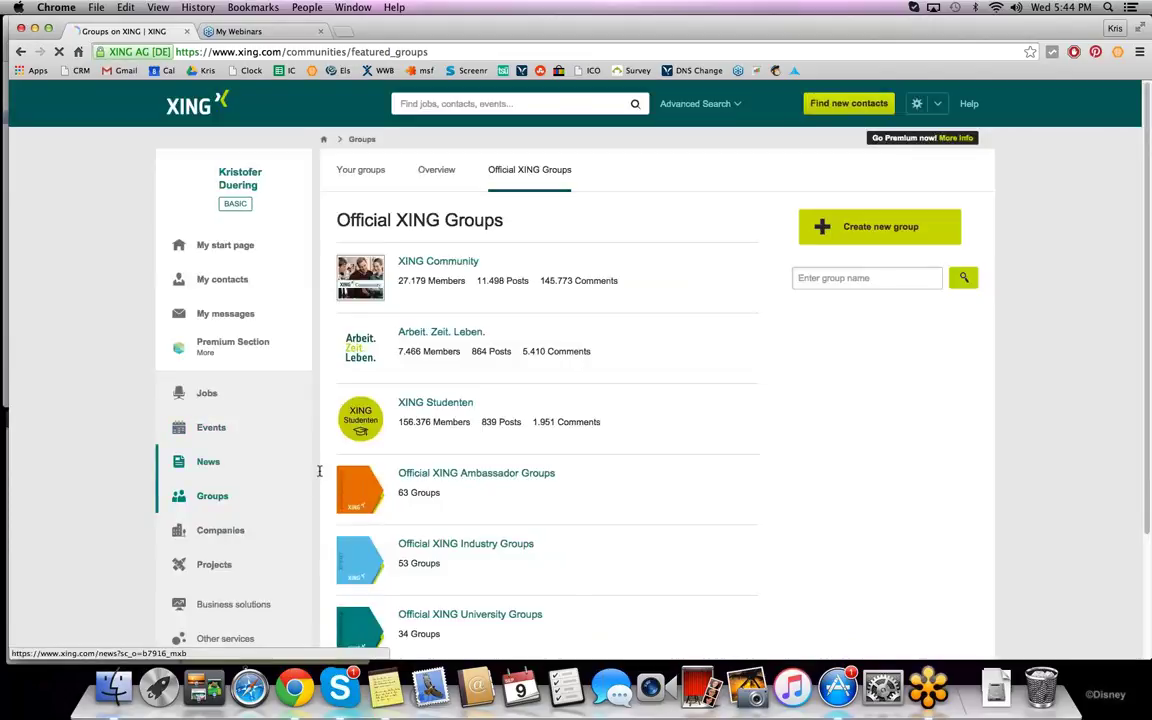
pyautogui.scroll(-1, 515, 403)
pyautogui.scroll(-3, 522, 363)
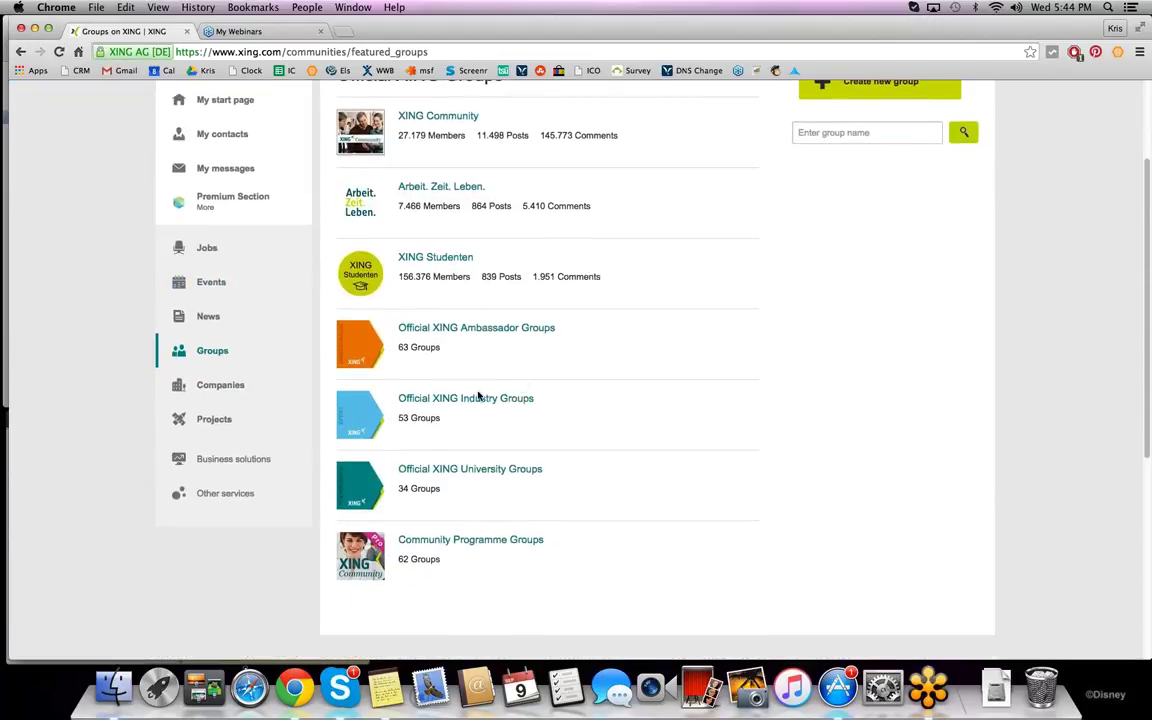
pyautogui.scroll(3, 478, 400)
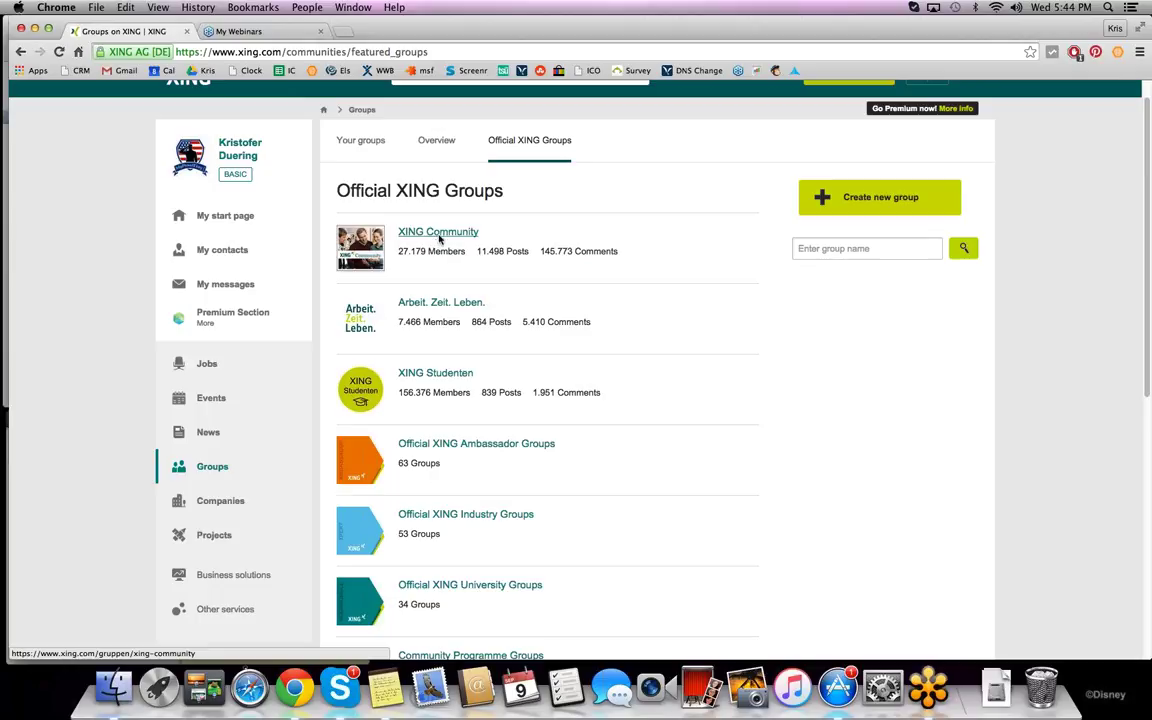
pyautogui.scroll(-2, 437, 240)
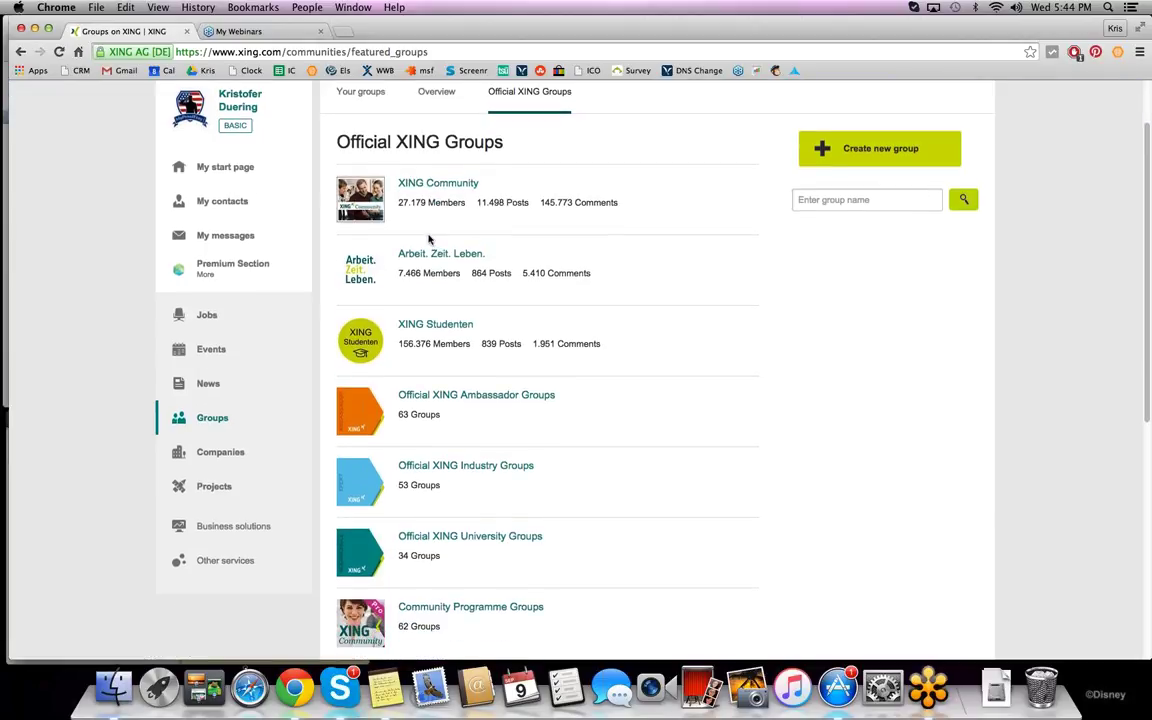
pyautogui.scroll(-4, 432, 234)
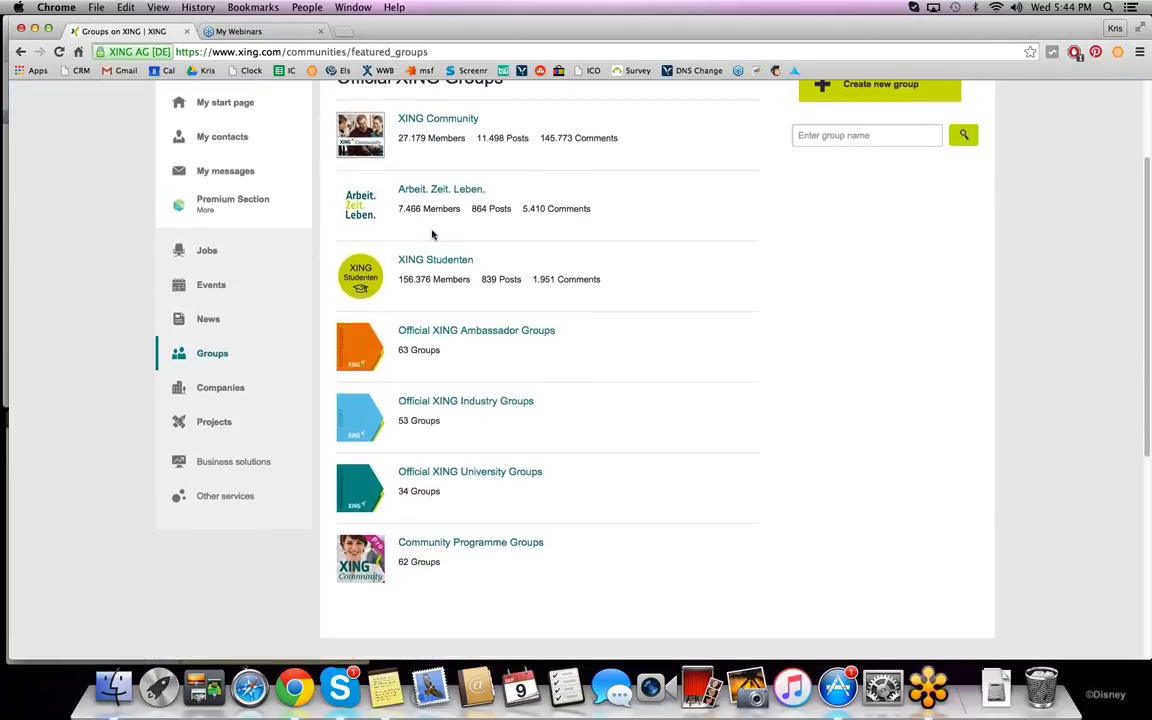
pyautogui.scroll(-3, 442, 329)
pyautogui.scroll(8, 440, 300)
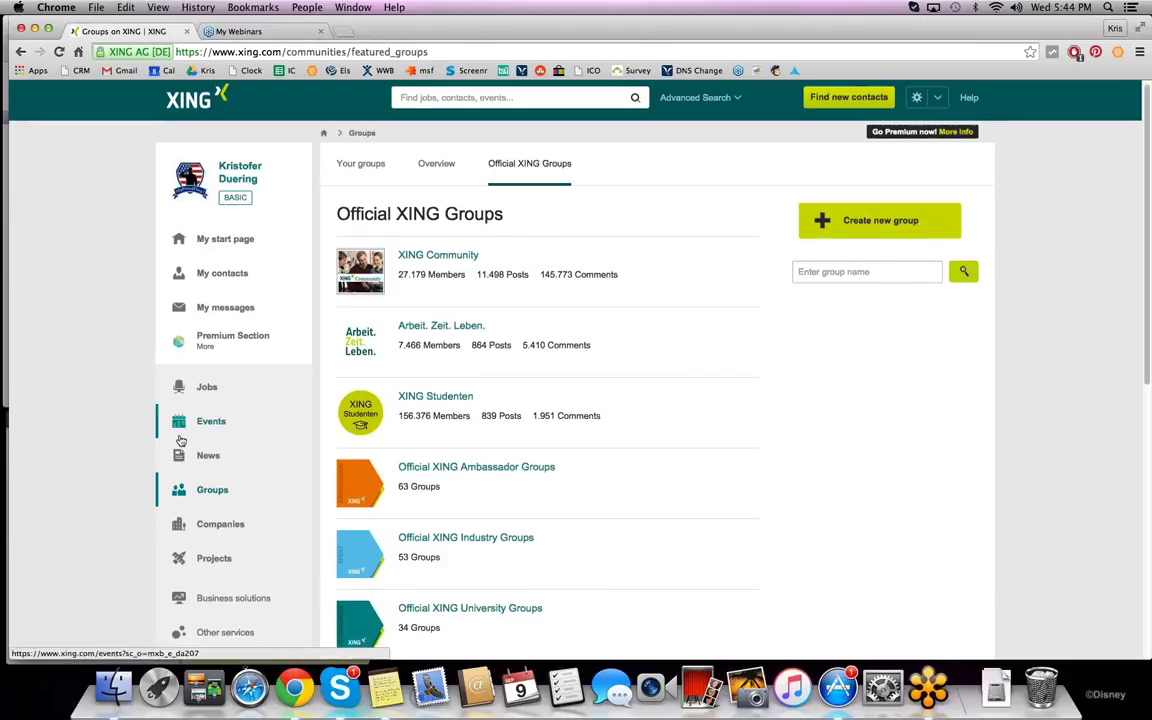
# Step: Open the Companies area and review the suggested companies with their ratings, from SAP to Credit Suisse
pyautogui.scroll(-2, 239, 430)
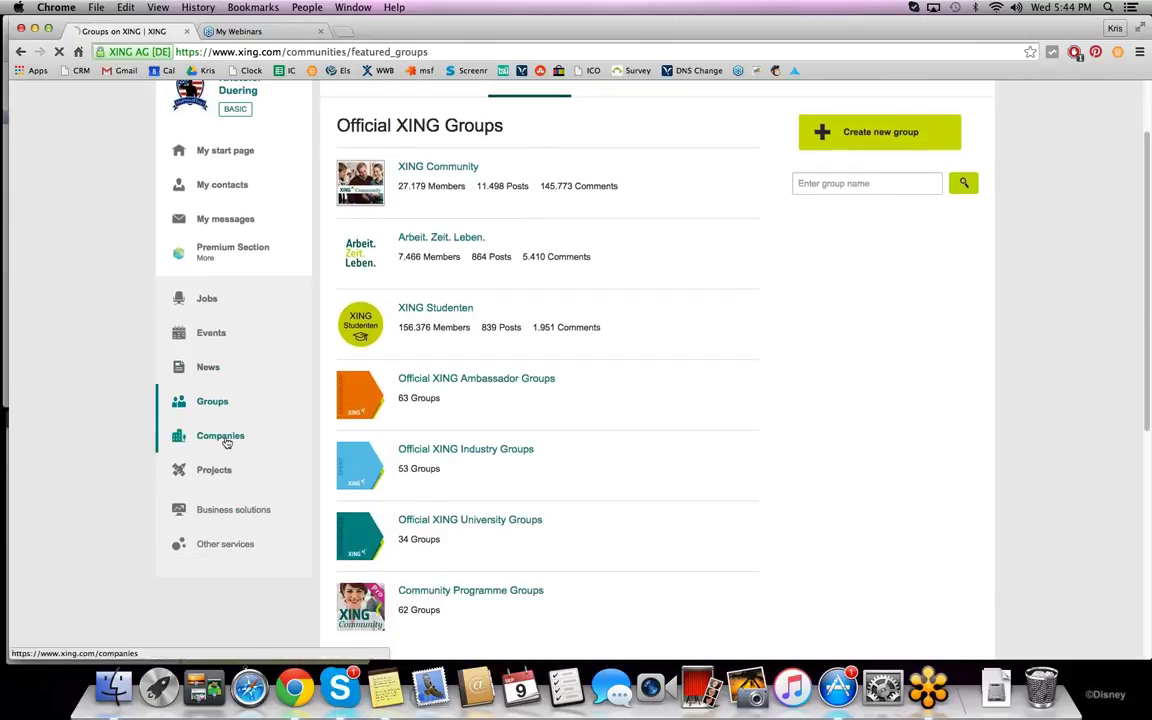
pyautogui.click(222, 437)
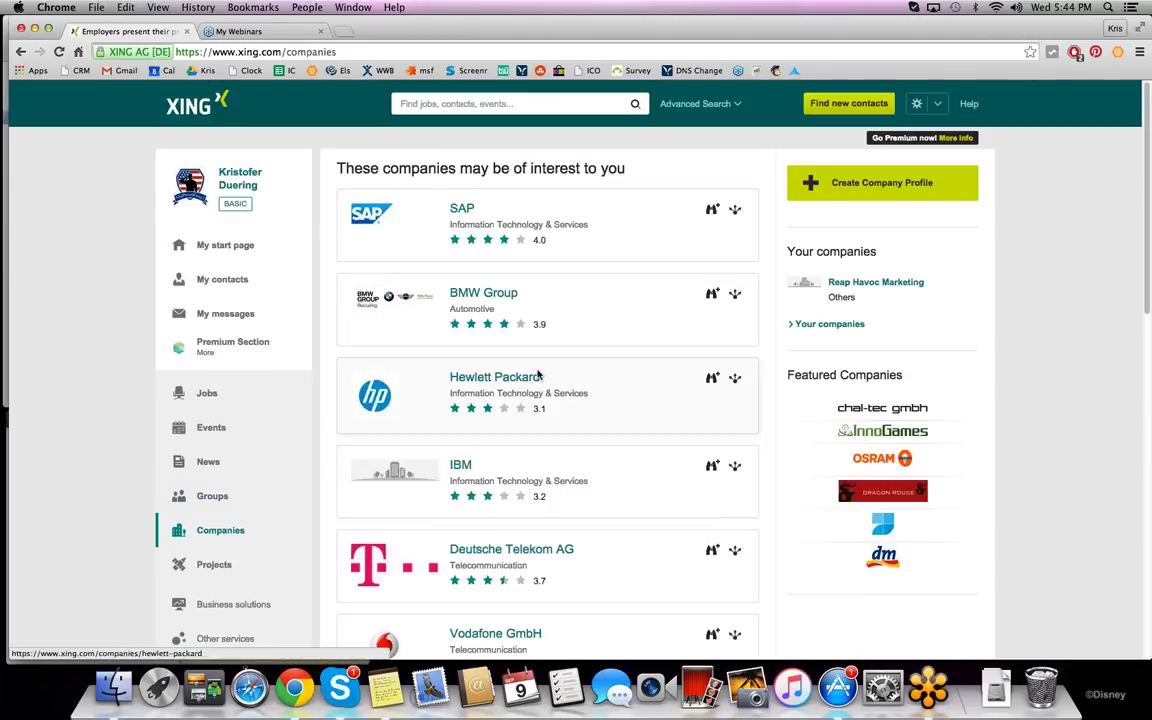
pyautogui.scroll(-3, 537, 374)
pyautogui.scroll(-6, 537, 374)
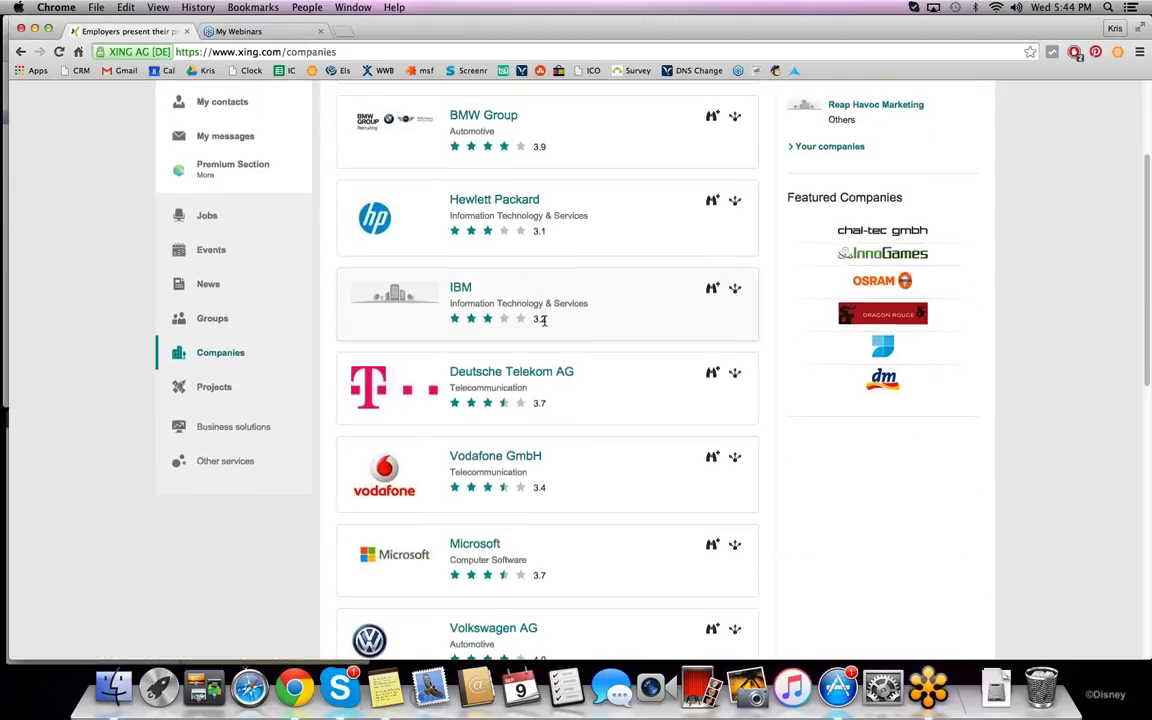
pyautogui.scroll(-7, 540, 338)
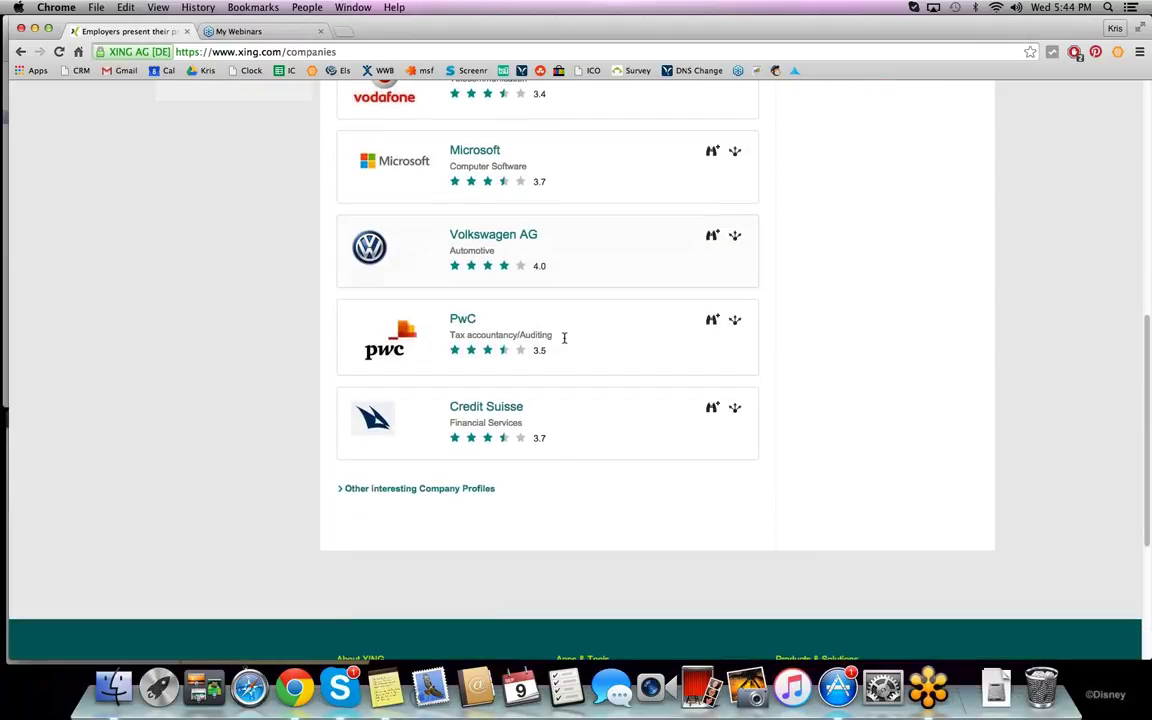
pyautogui.scroll(12, 536, 374)
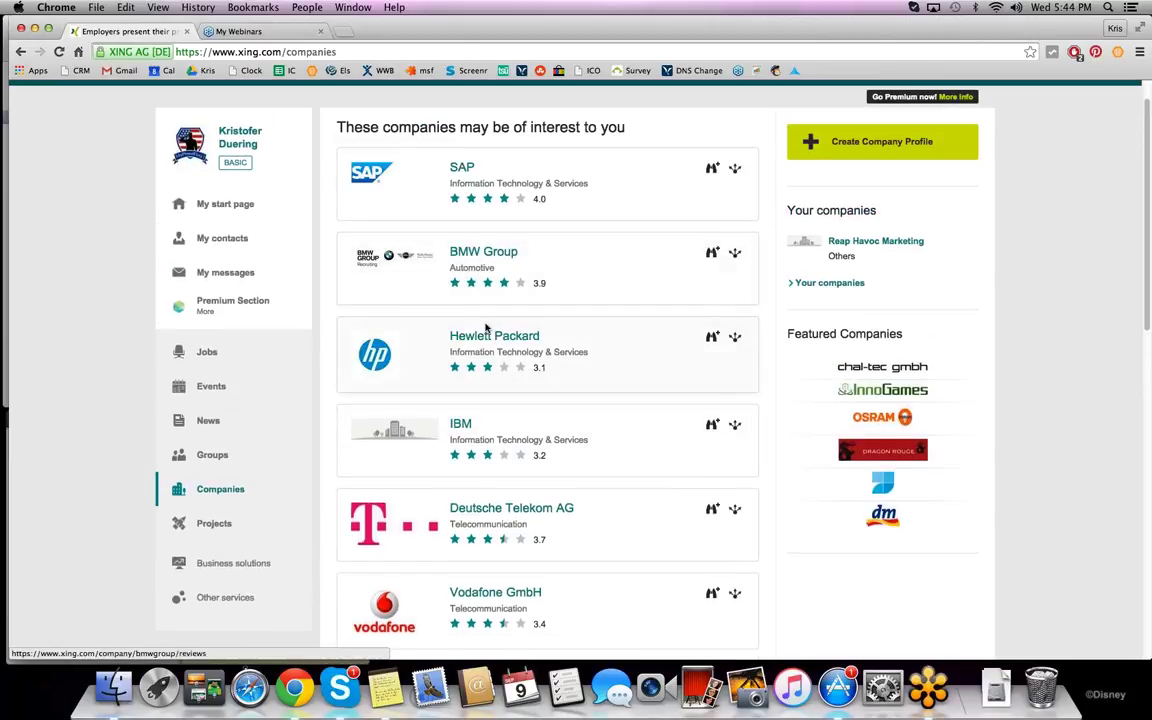
# Step: Open the Projects area and examine the suggested freelance projects, the project categories and the testimonials
pyautogui.scroll(-4, 584, 206)
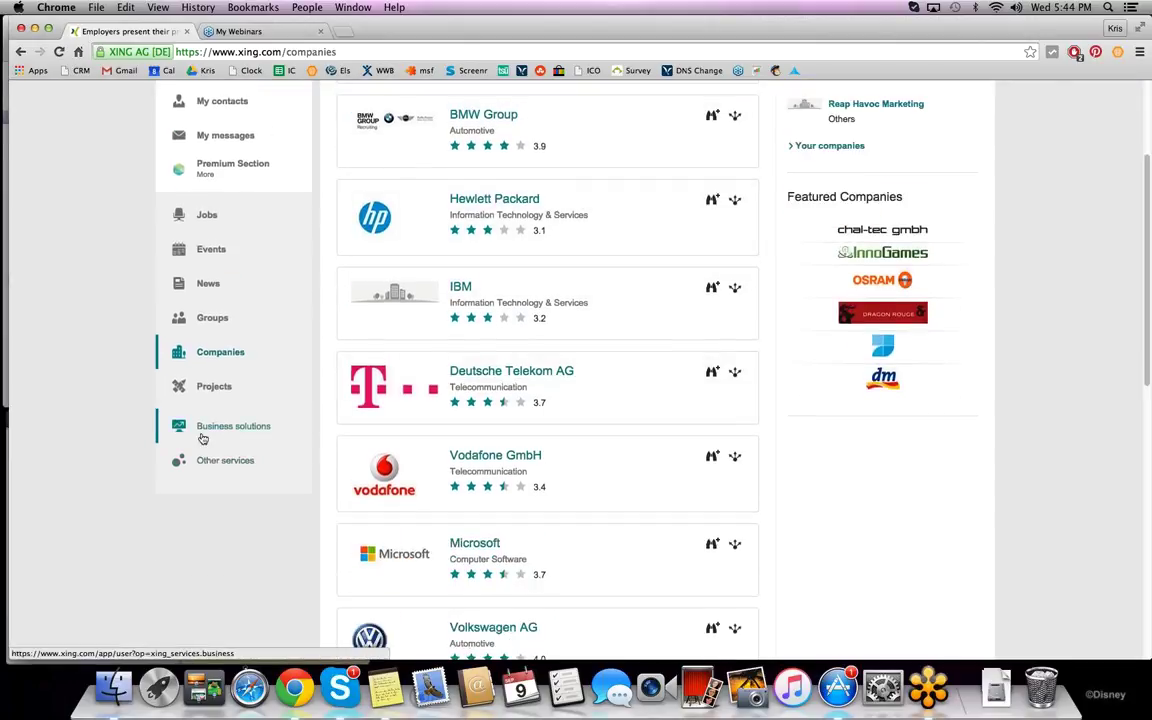
pyautogui.click(213, 390)
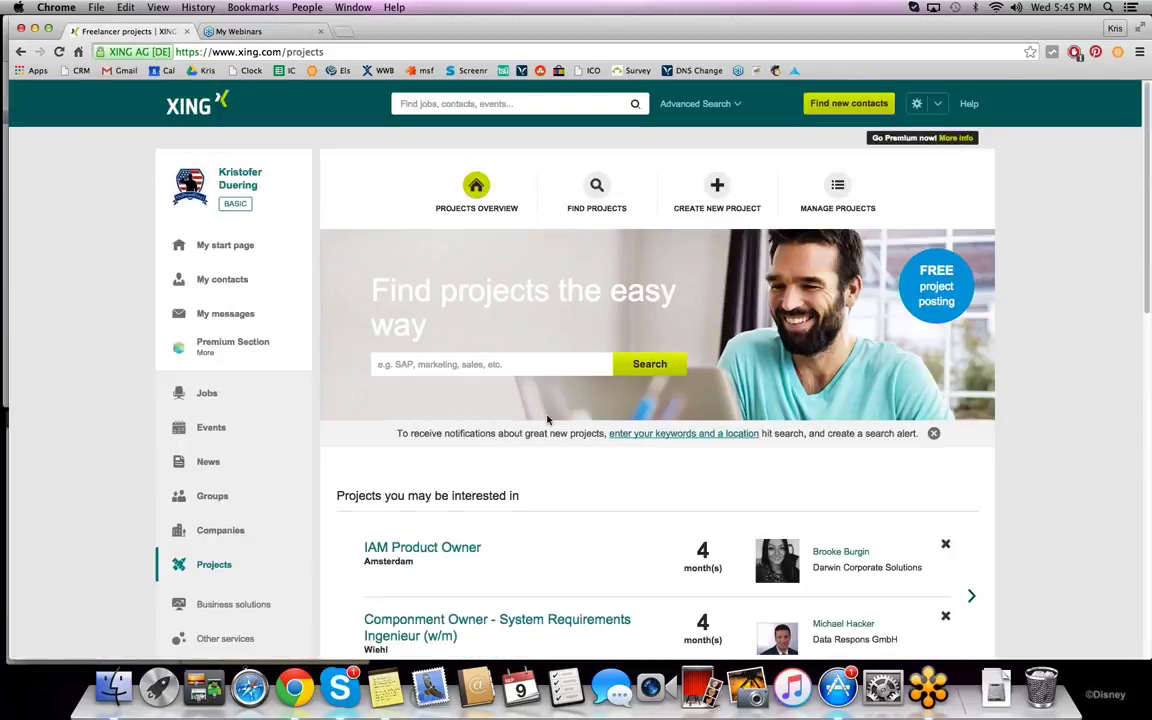
pyautogui.scroll(-5, 483, 320)
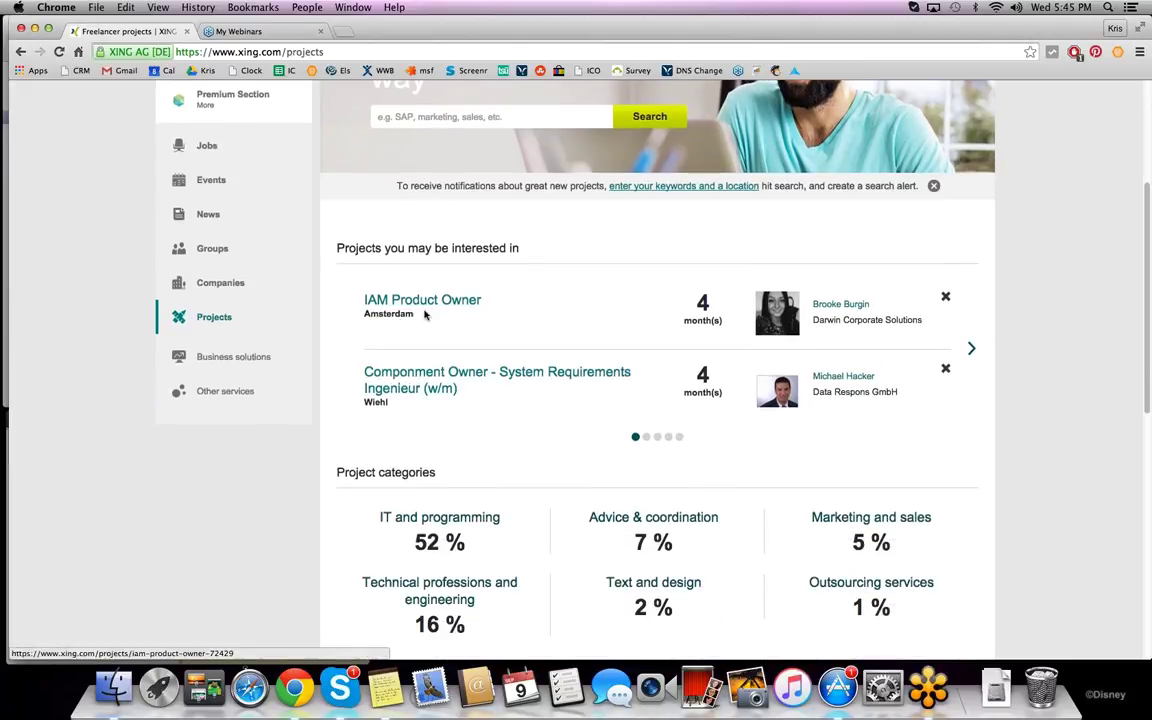
pyautogui.scroll(-1, 489, 320)
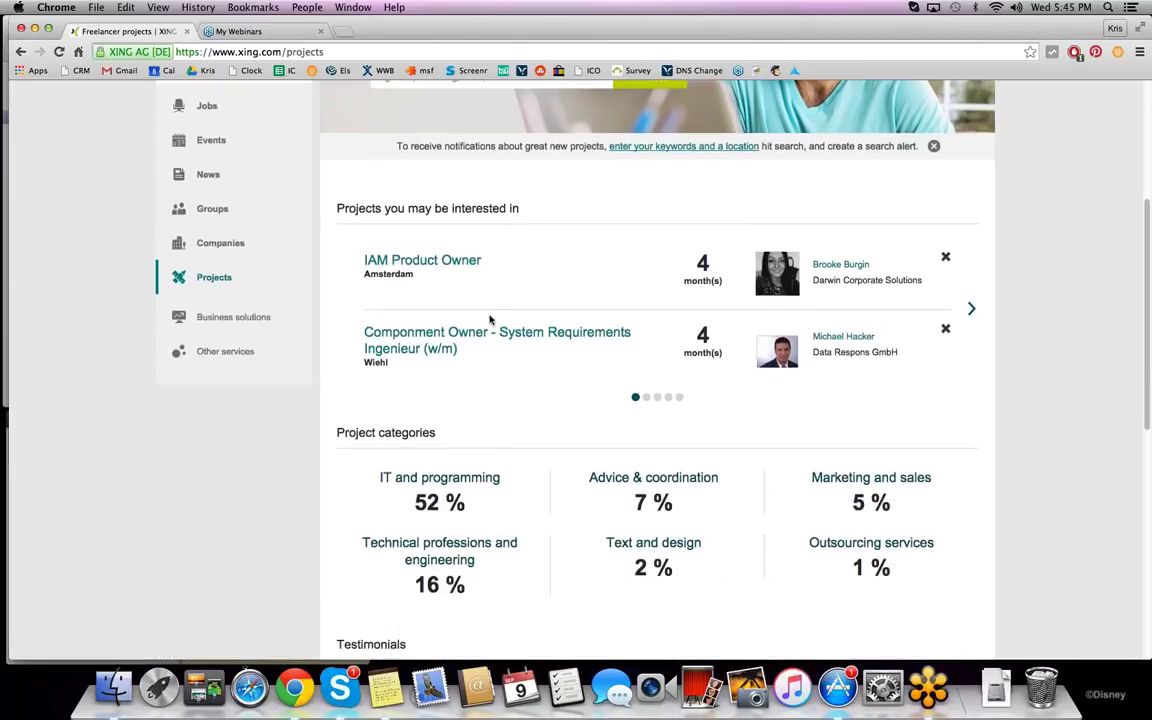
pyautogui.scroll(-1, 499, 349)
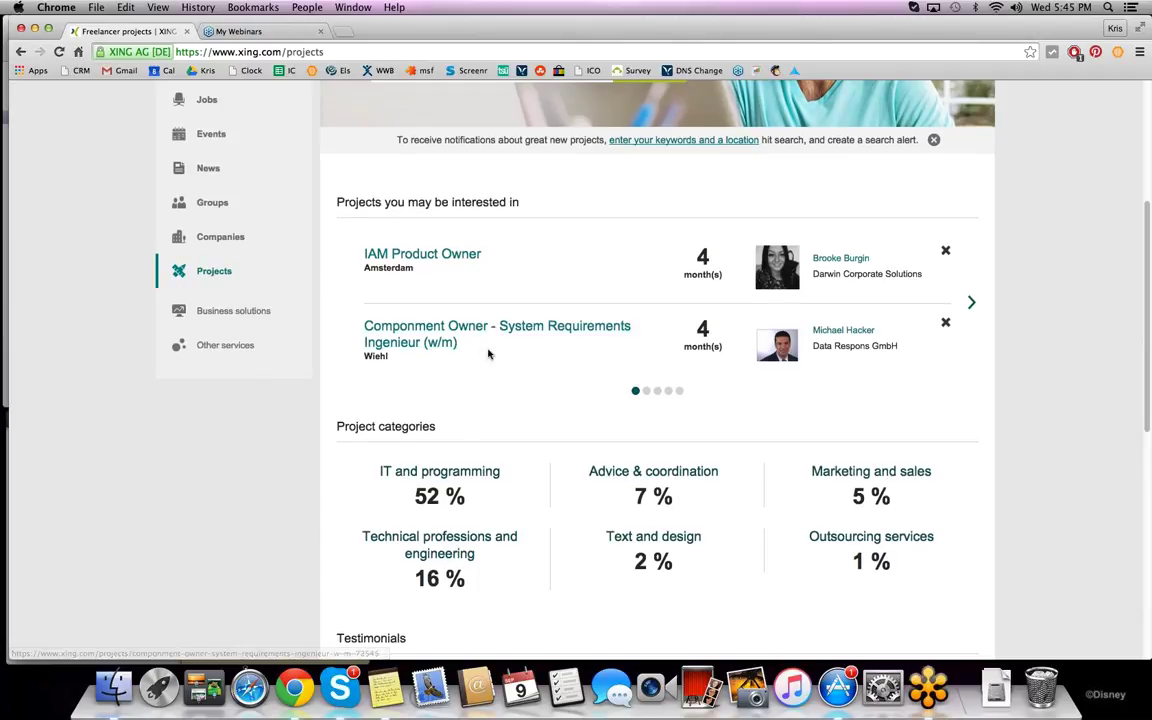
pyautogui.scroll(-5, 489, 366)
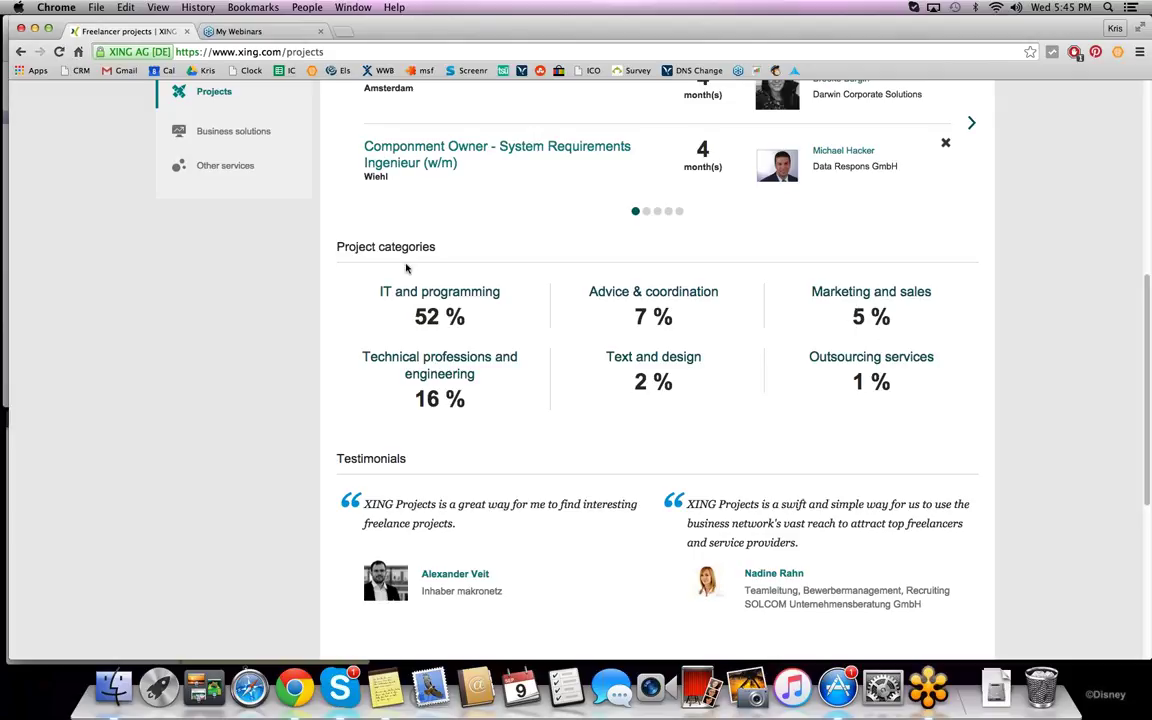
pyautogui.scroll(2, 820, 340)
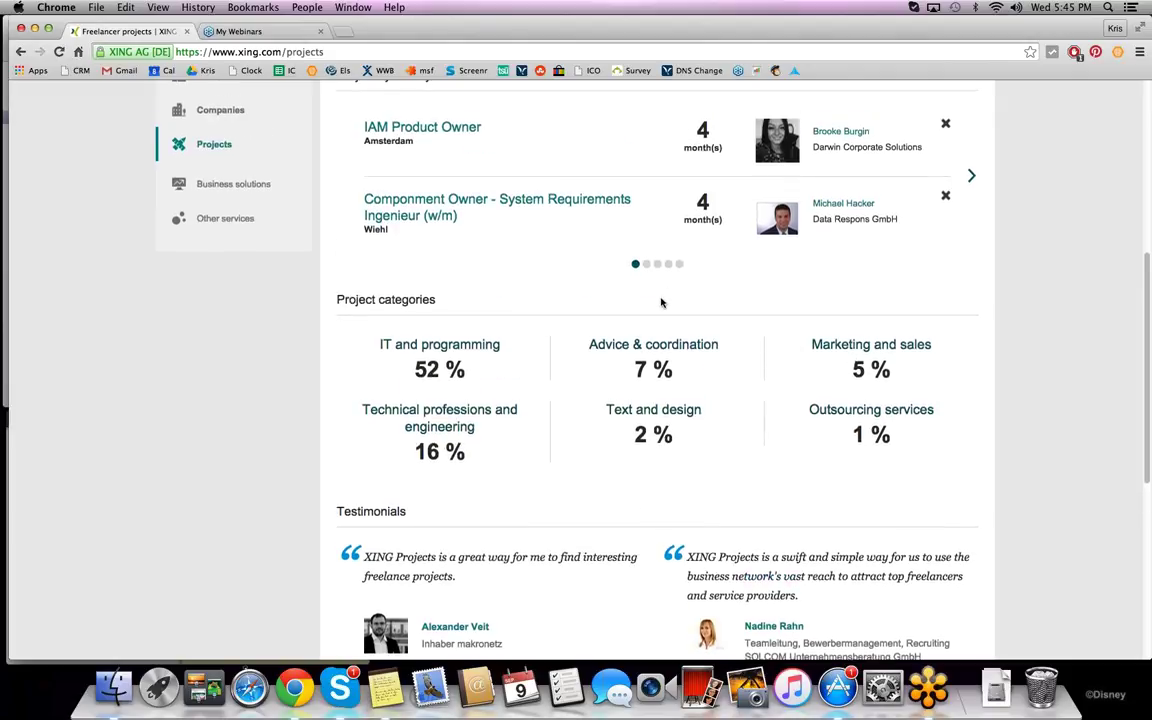
# Step: Page through the suggested freelance projects to the third set of listings
pyautogui.scroll(2, 660, 305)
pyautogui.click(646, 330)
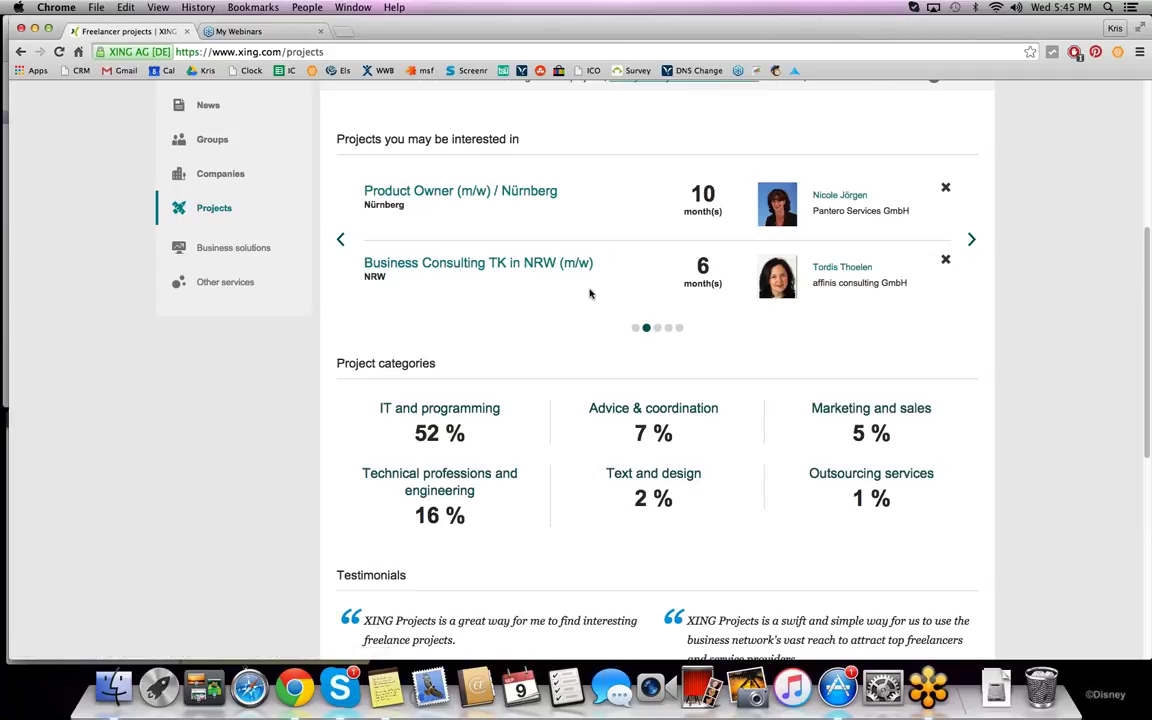
pyautogui.click(968, 241)
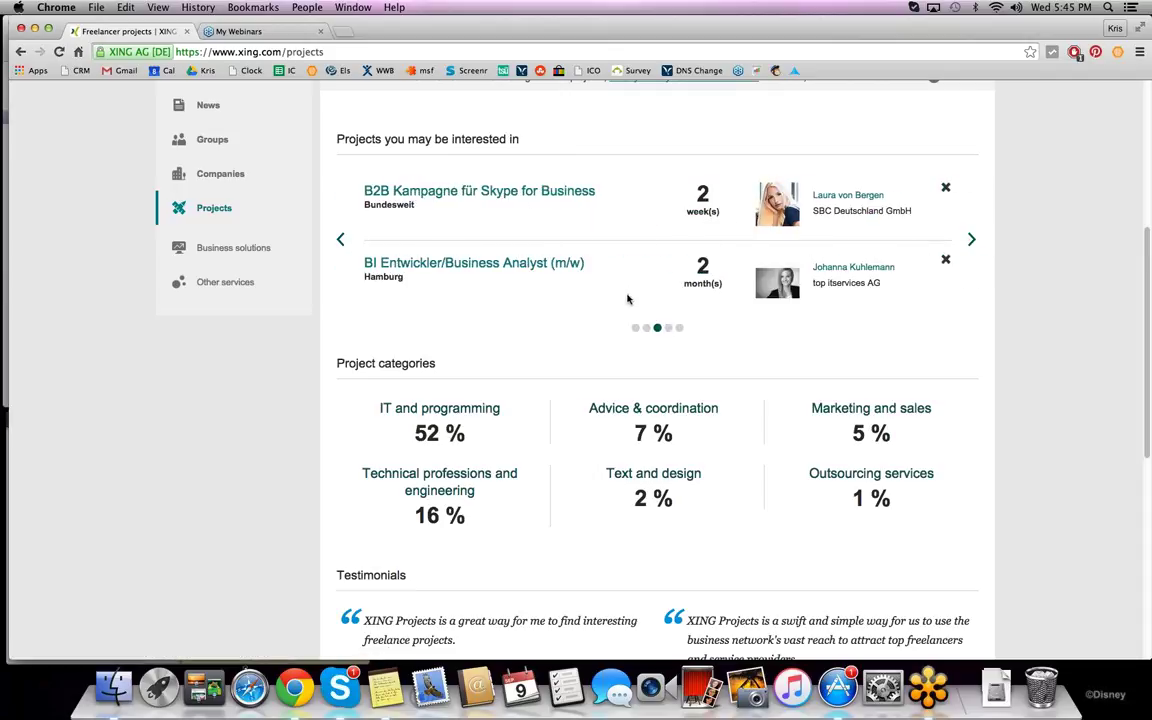
# Step: Open the Business solutions area and review the XING Events, XING E-Recruiting and Advertising on XING offerings
pyautogui.scroll(1, 275, 290)
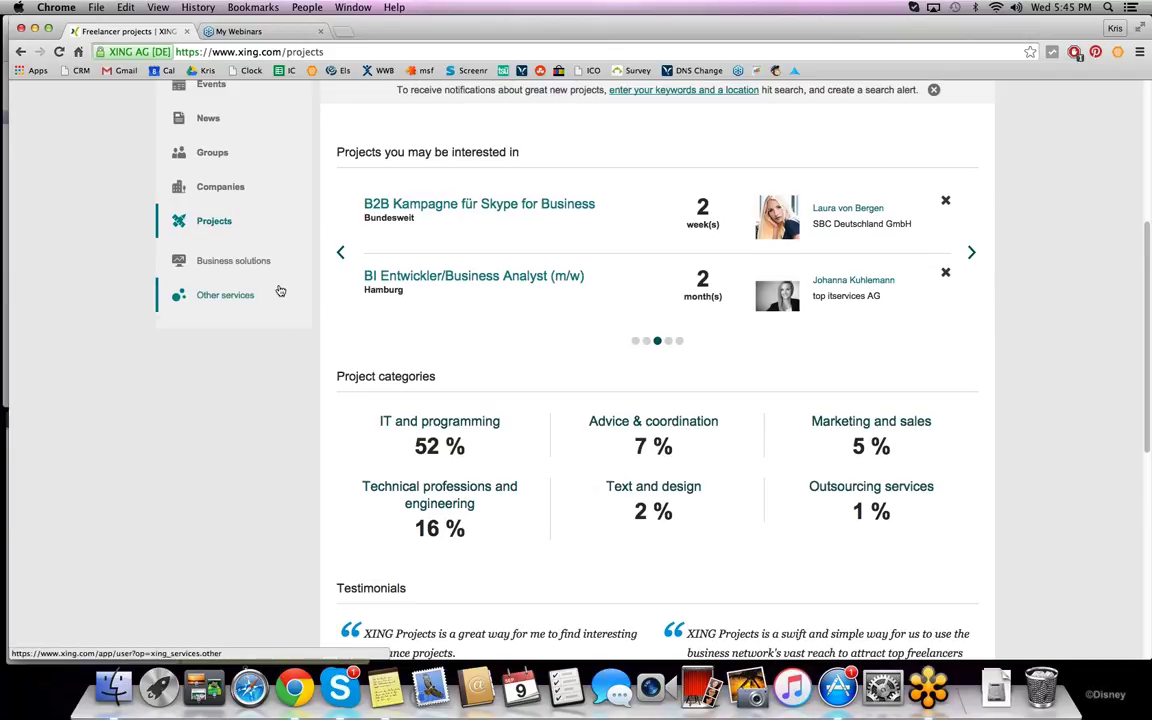
pyautogui.click(245, 268)
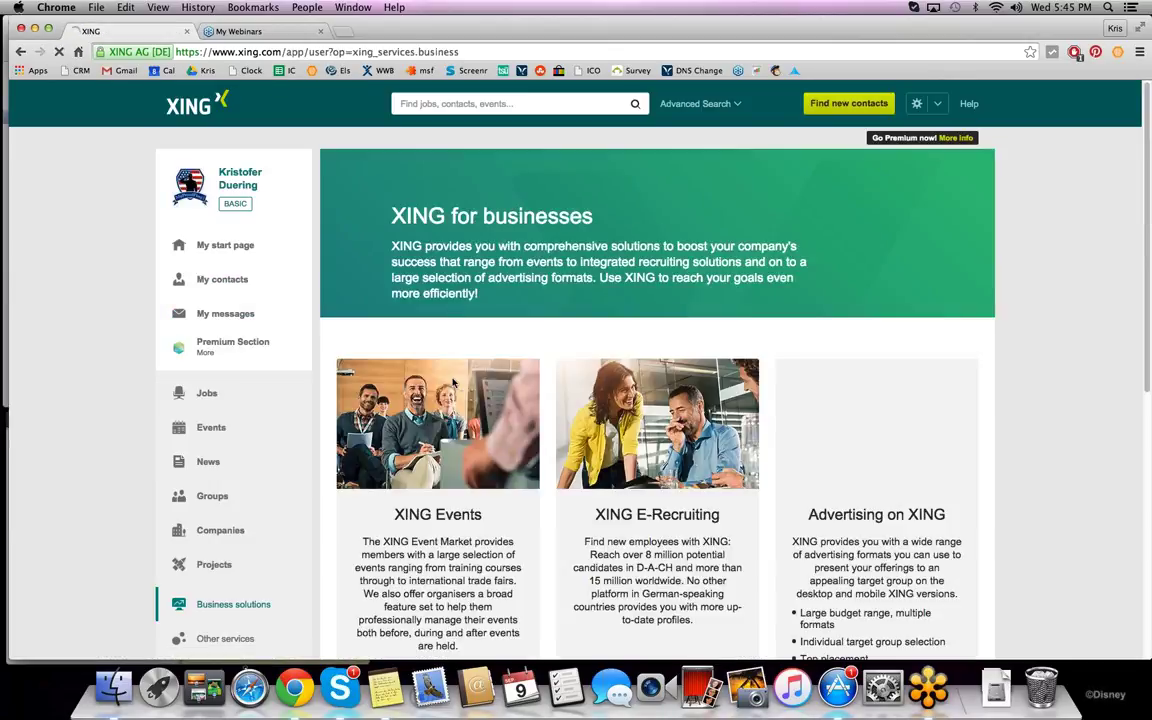
pyautogui.scroll(-2, 452, 327)
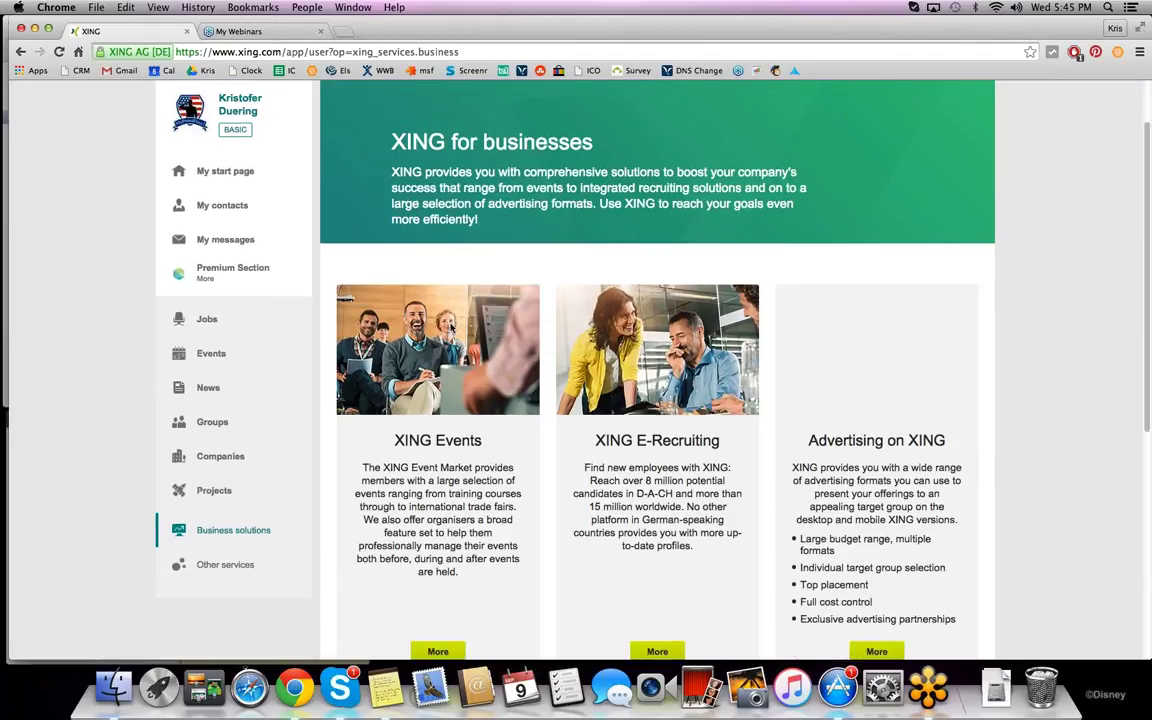
pyautogui.scroll(-3, 451, 327)
pyautogui.scroll(3, 450, 420)
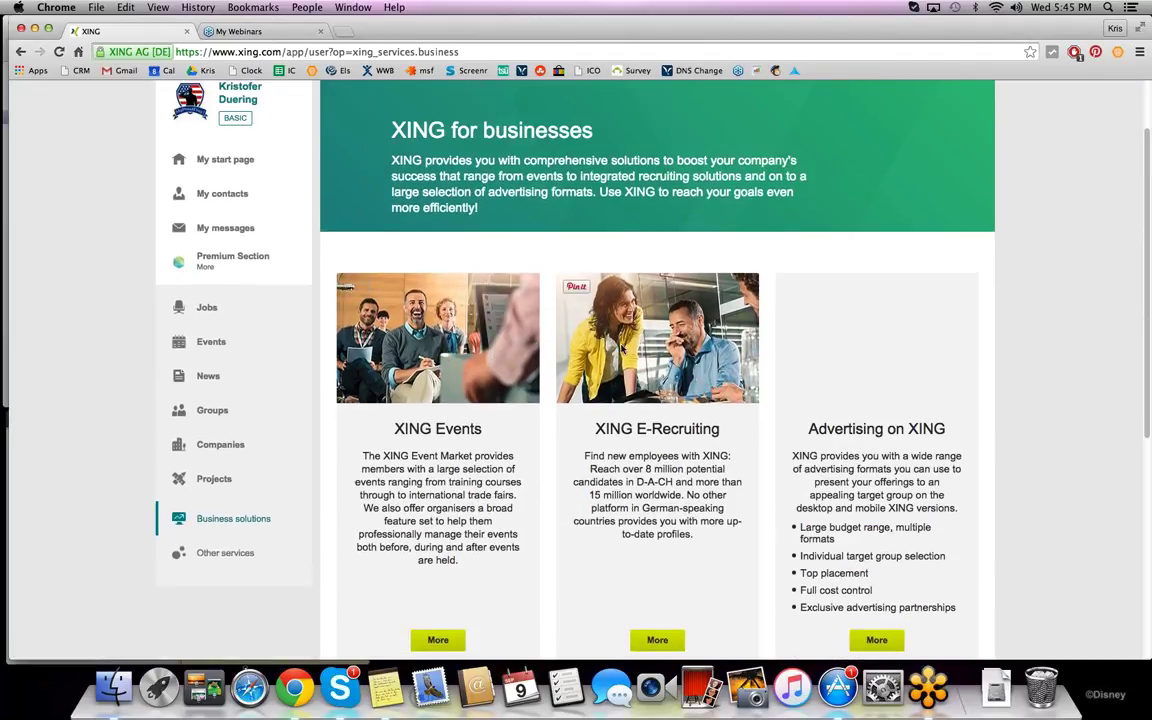
pyautogui.scroll(-1, 482, 414)
pyautogui.scroll(-2, 482, 414)
pyautogui.scroll(5, 482, 414)
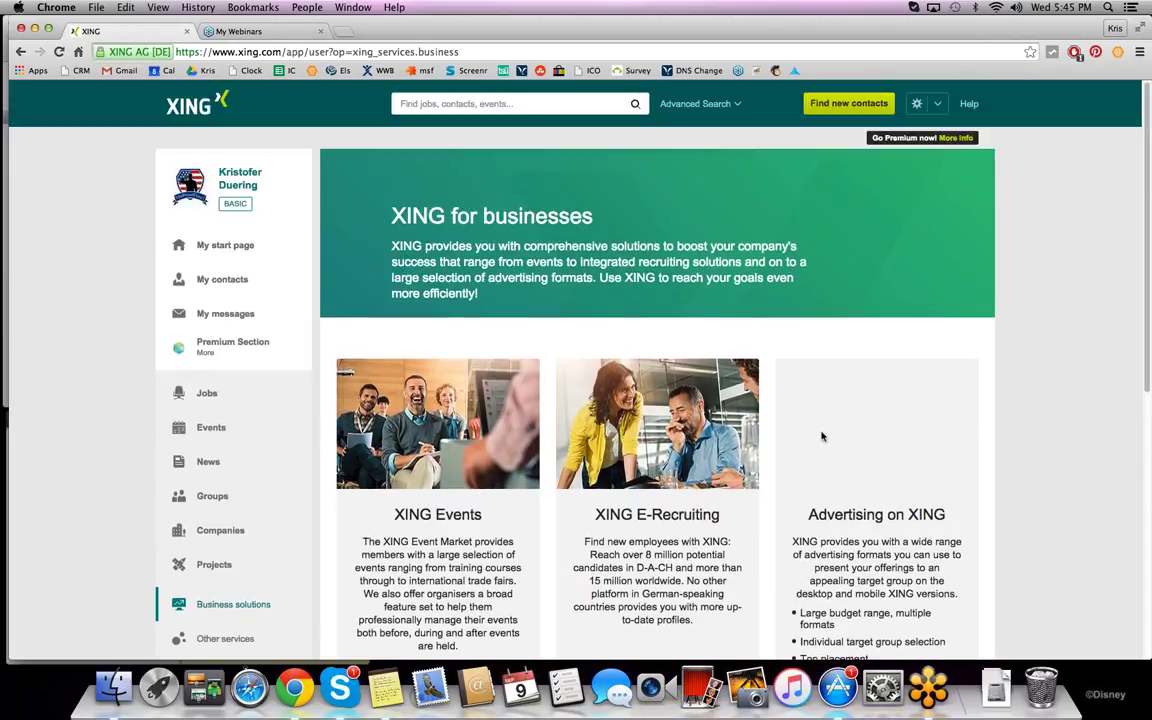
pyautogui.scroll(-3, 731, 552)
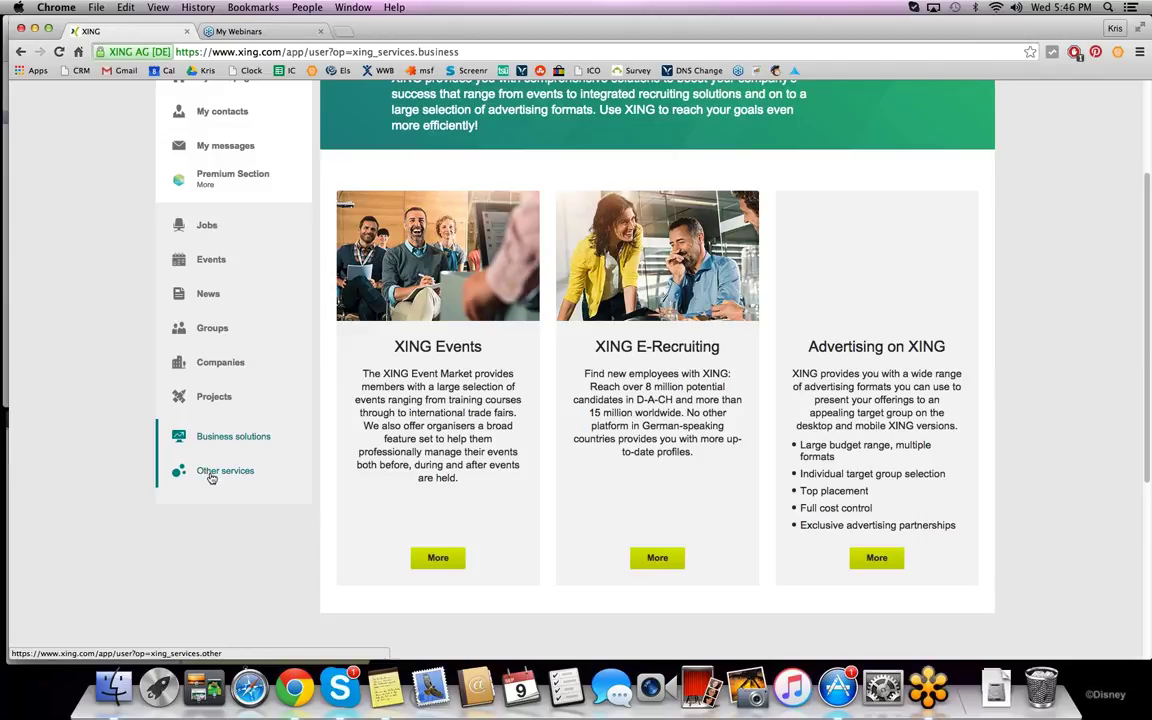
# Step: Open the Other services area and review the XING family's offerings, from kununu and Lebenslauf.com to Jobbörse.com and spielraum
pyautogui.scroll(2, 312, 390)
pyautogui.scroll(-3, 260, 330)
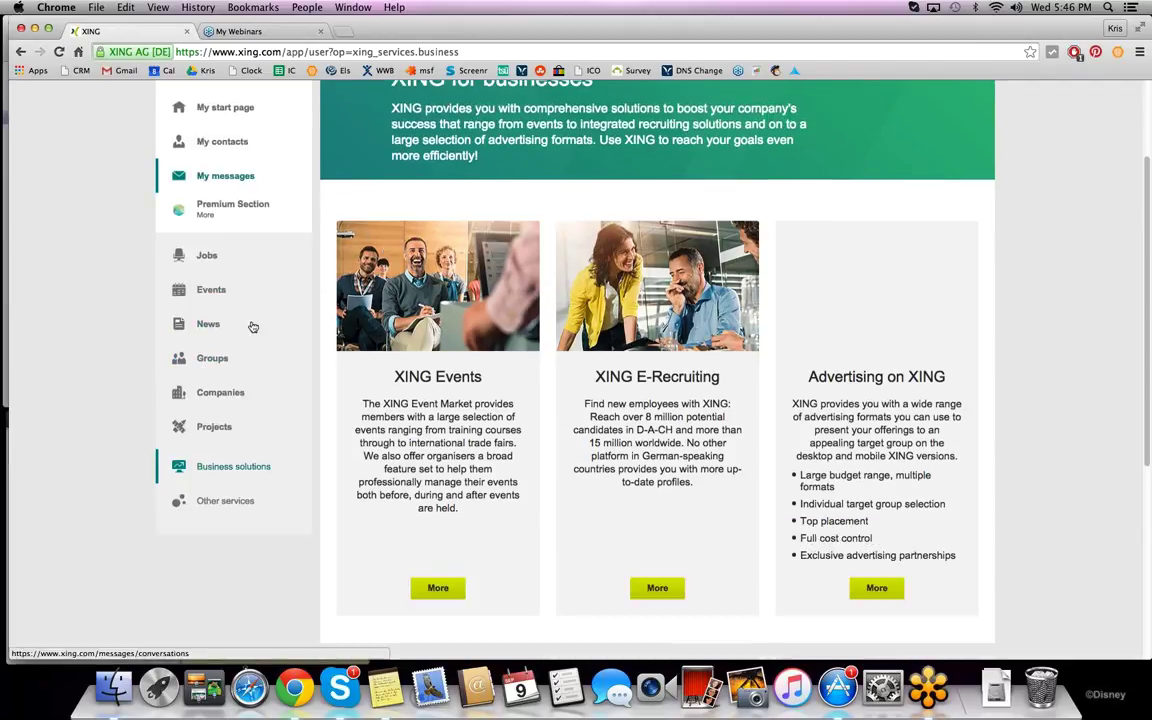
pyautogui.click(226, 411)
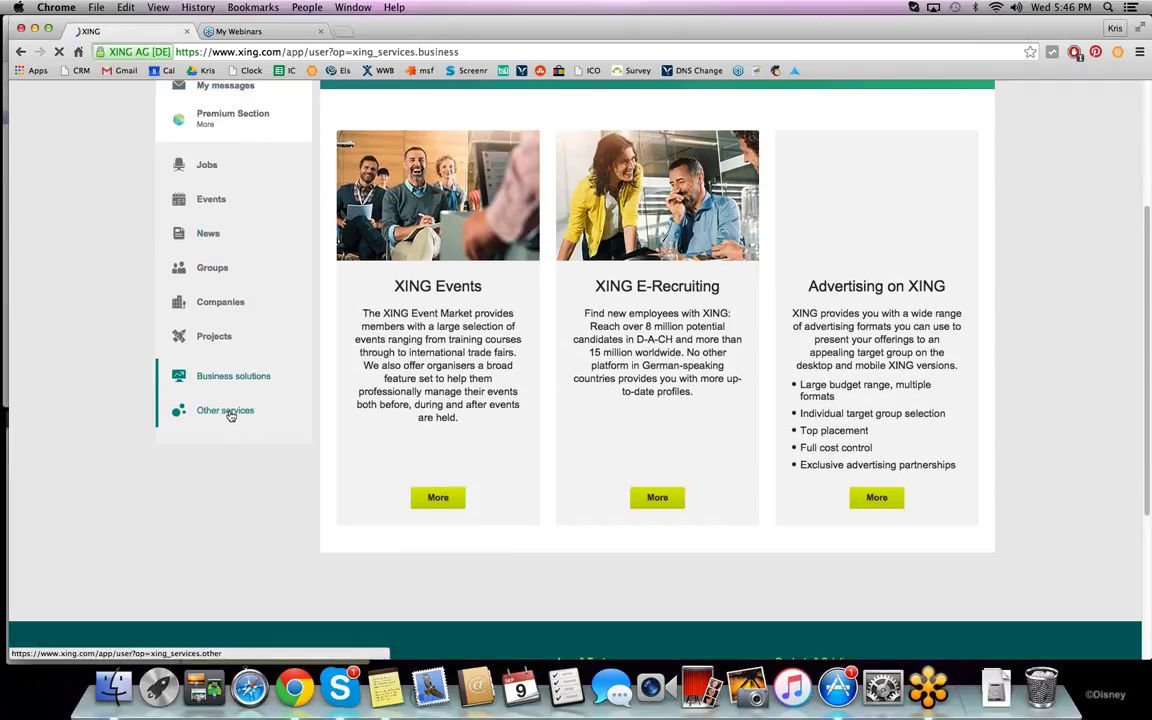
pyautogui.scroll(-1, 478, 401)
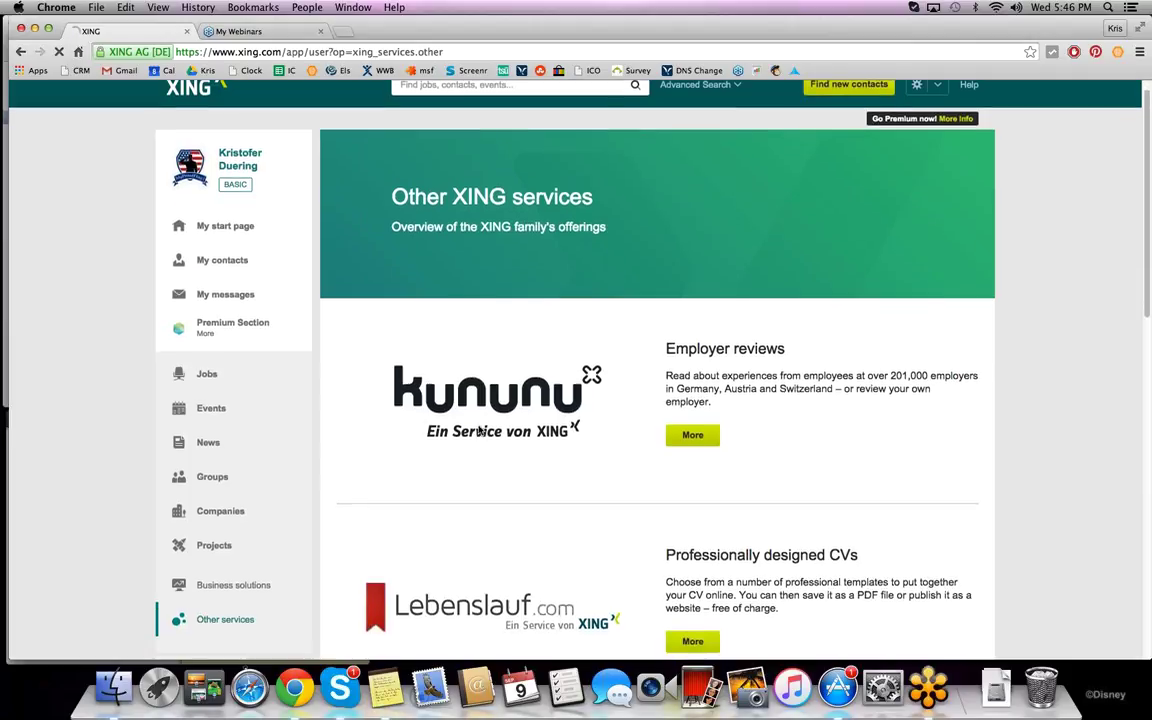
pyautogui.scroll(-4, 472, 398)
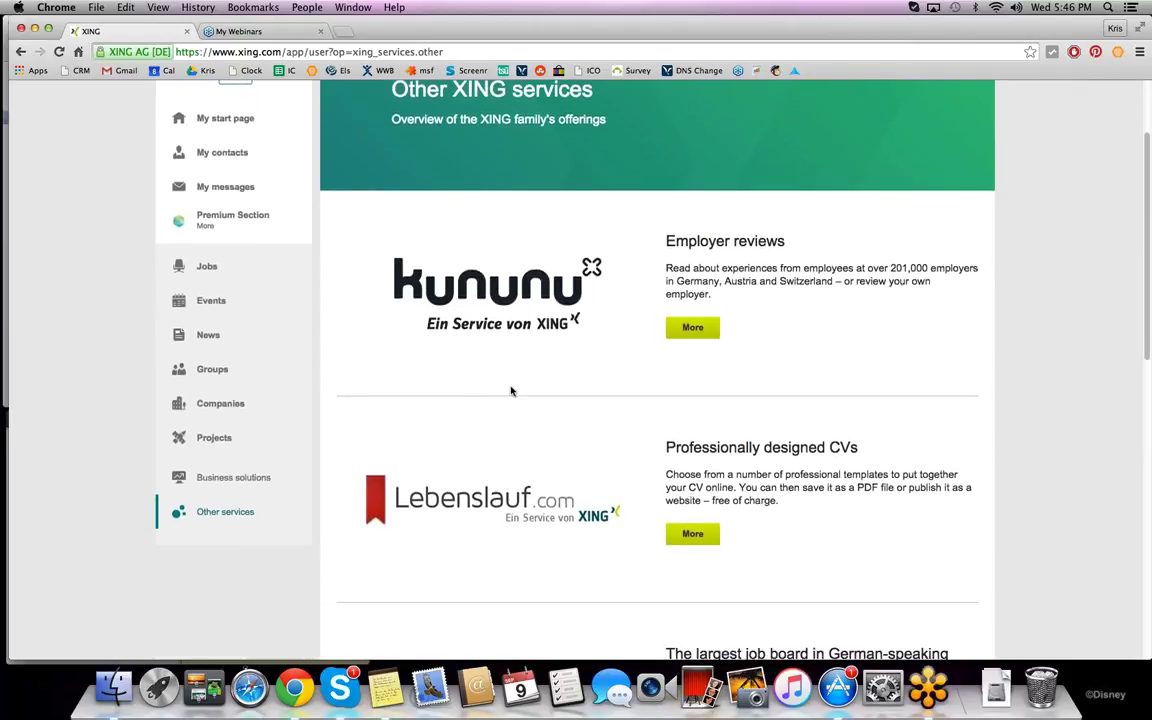
pyautogui.scroll(-10, 518, 299)
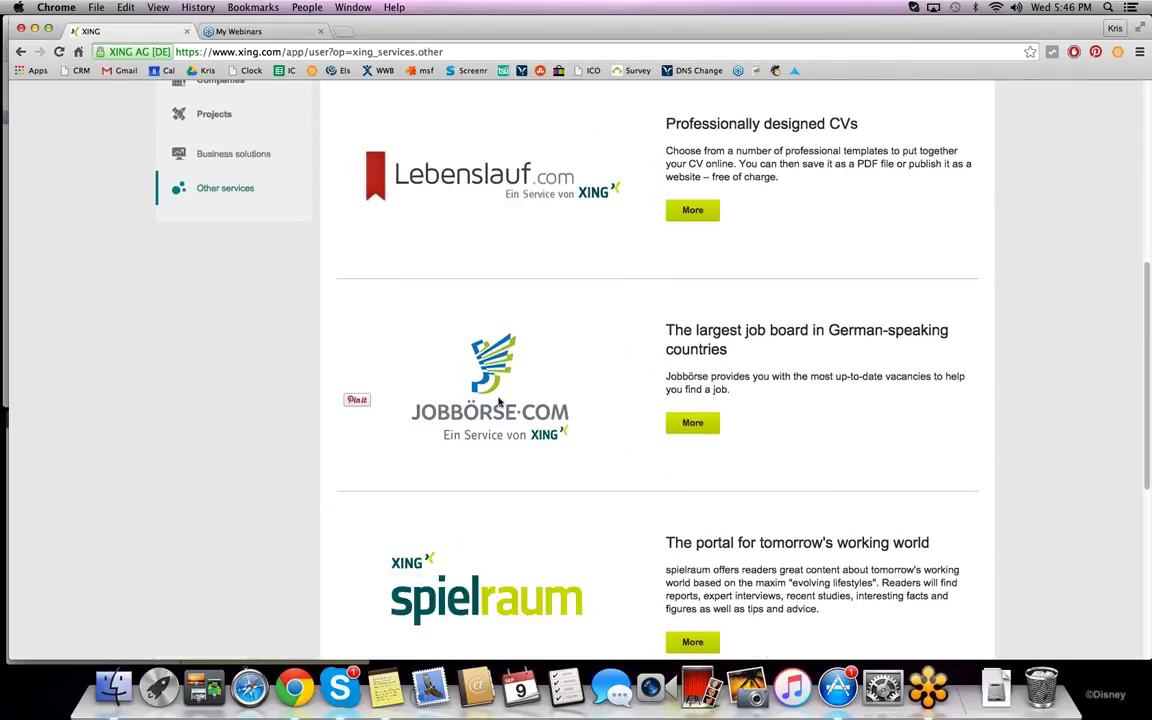
pyautogui.scroll(4, 496, 370)
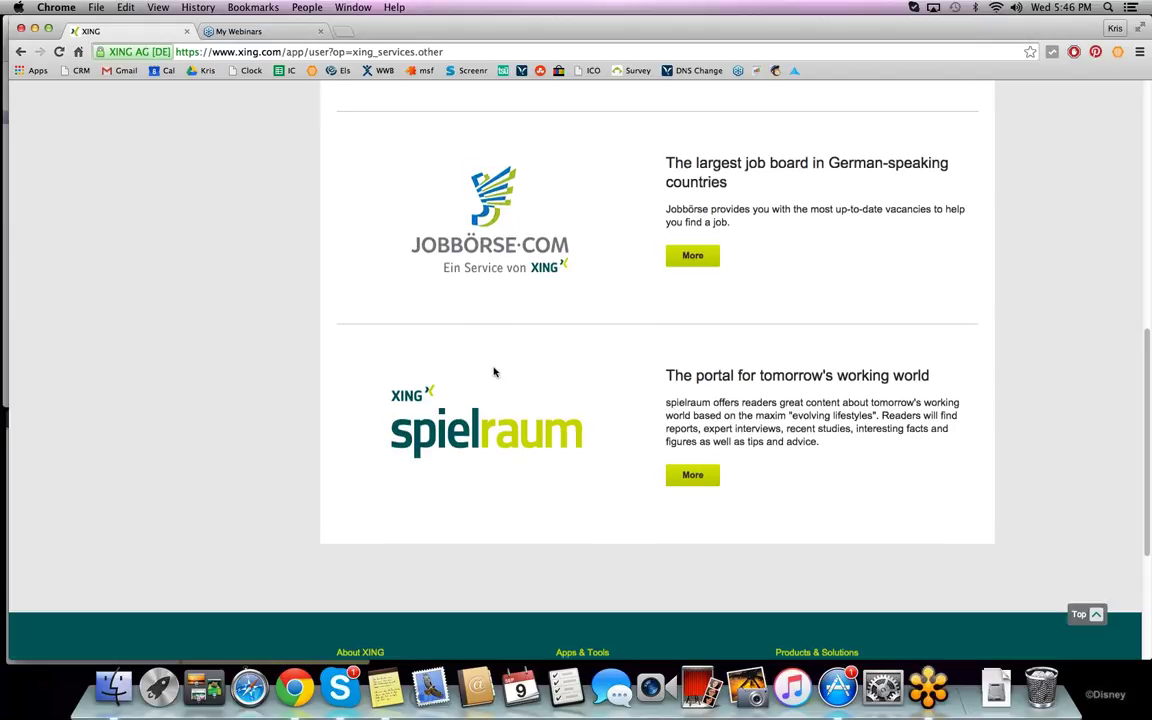
pyautogui.scroll(10, 496, 370)
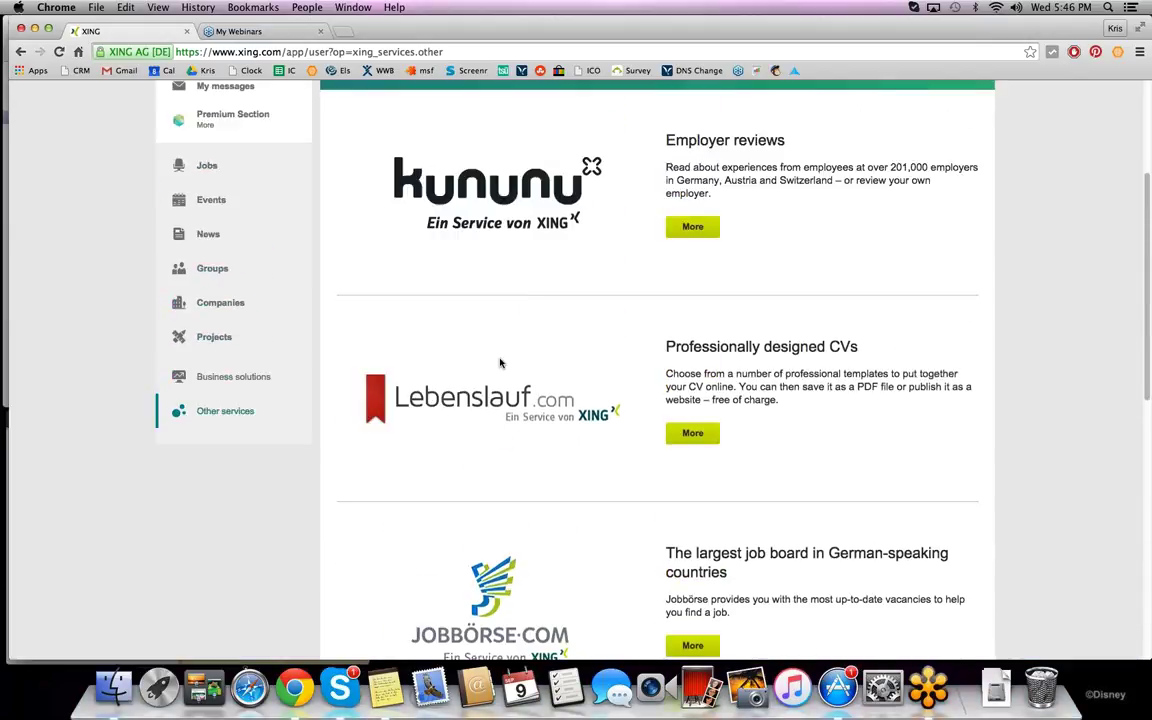
pyautogui.scroll(8, 501, 363)
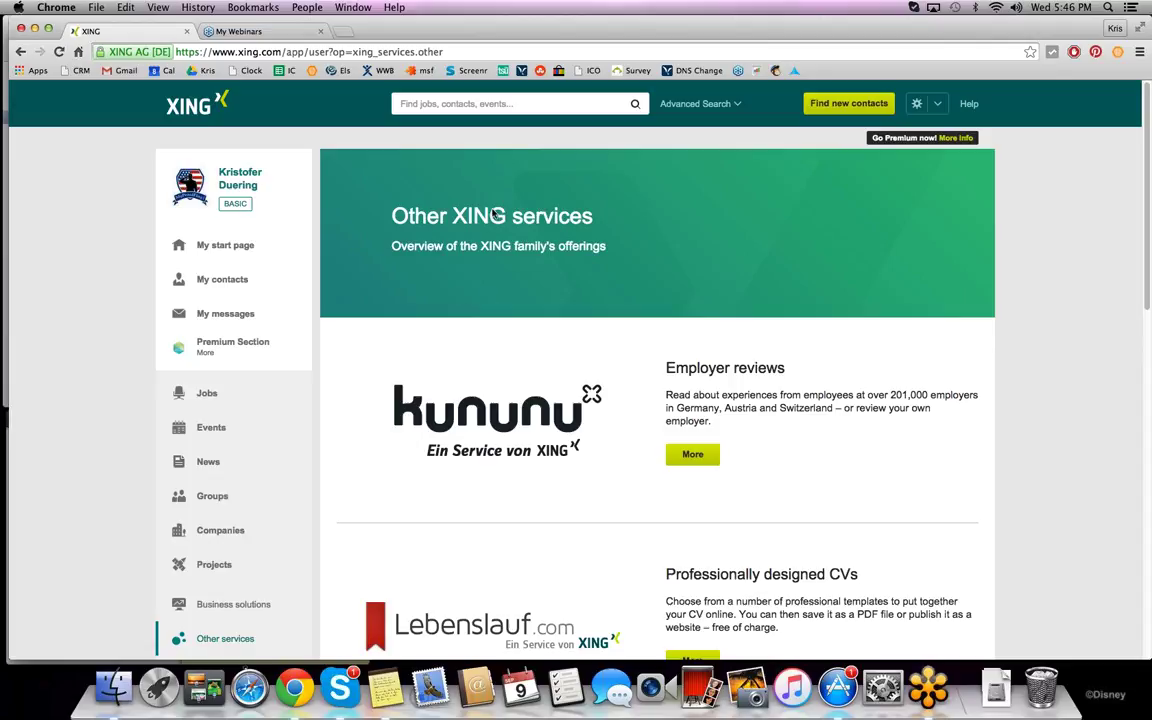
# Step: Open the own profile page, switch its profile view to Public and examine the profile as visitors see it
pyautogui.click(213, 170)
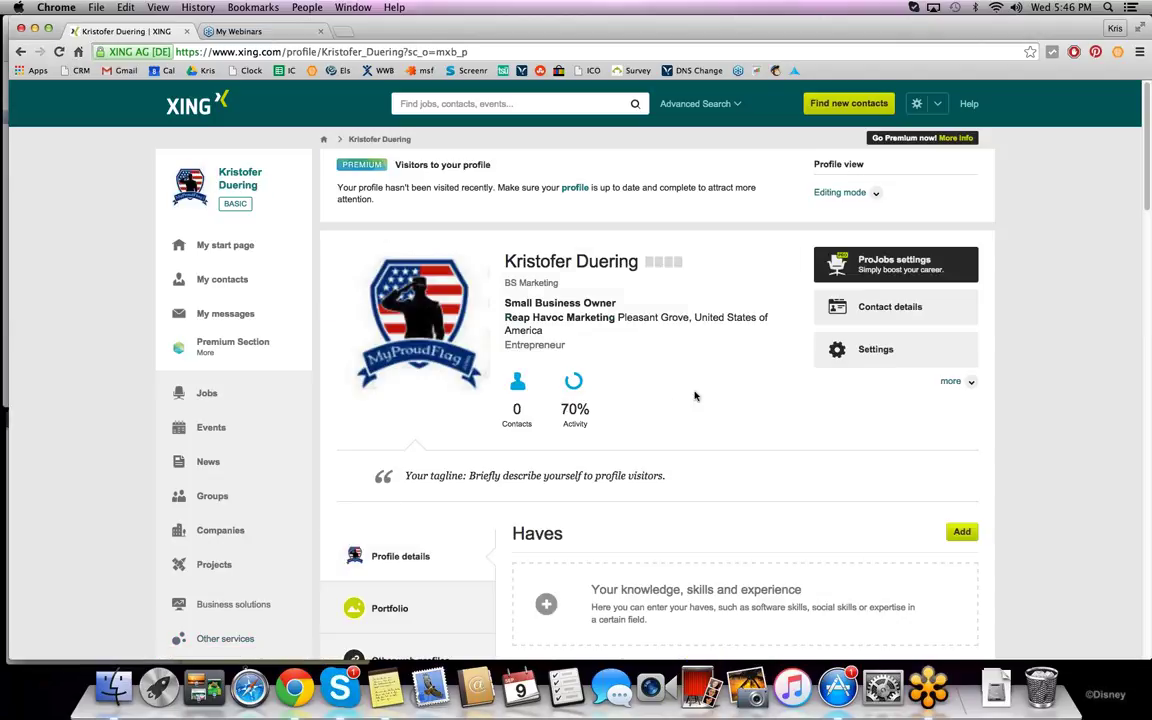
pyautogui.click(874, 193)
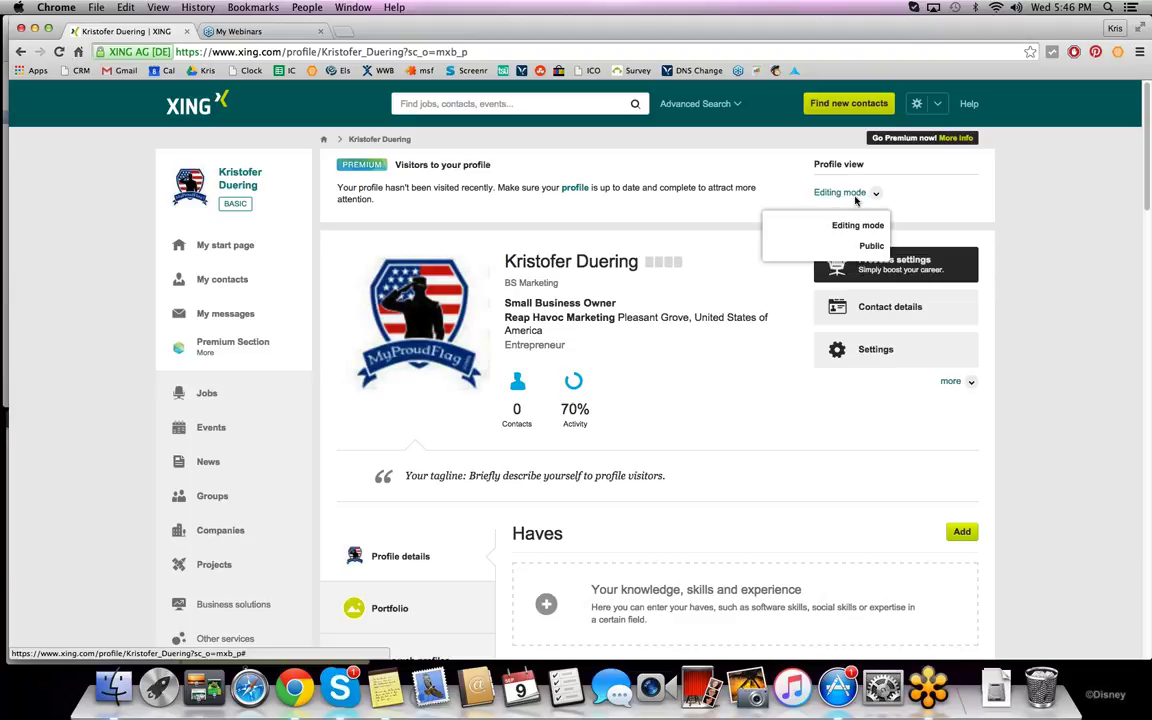
pyautogui.click(868, 247)
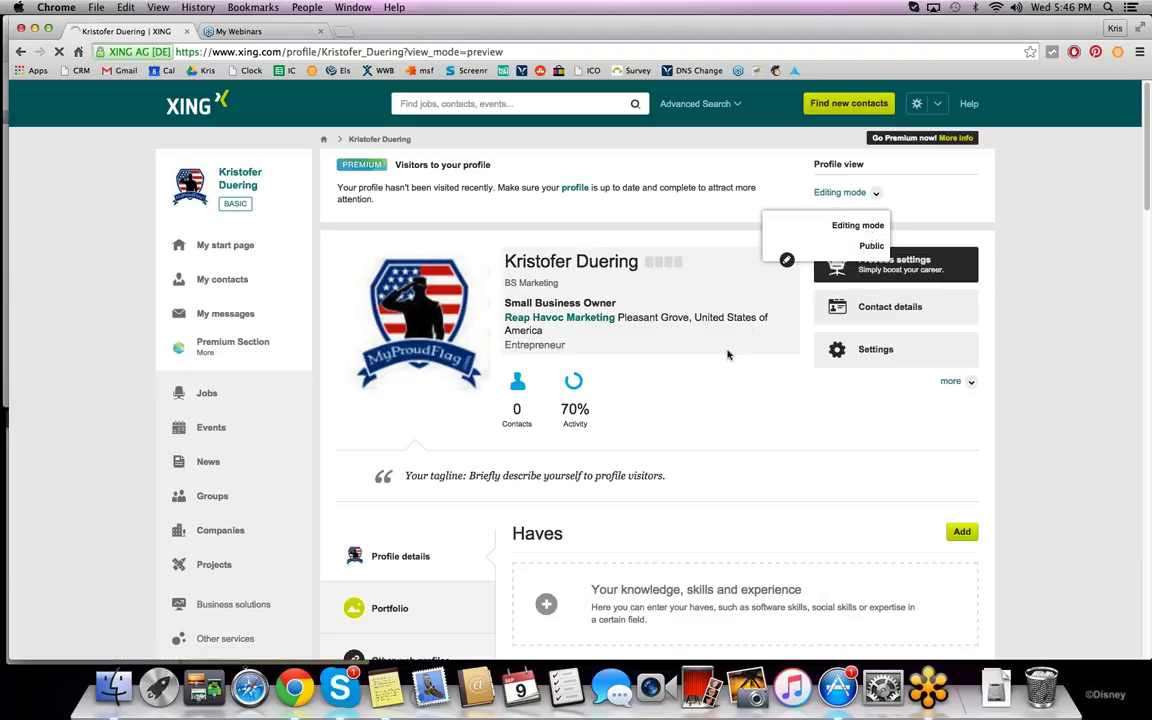
pyautogui.scroll(-1, 700, 370)
pyautogui.scroll(-3, 689, 389)
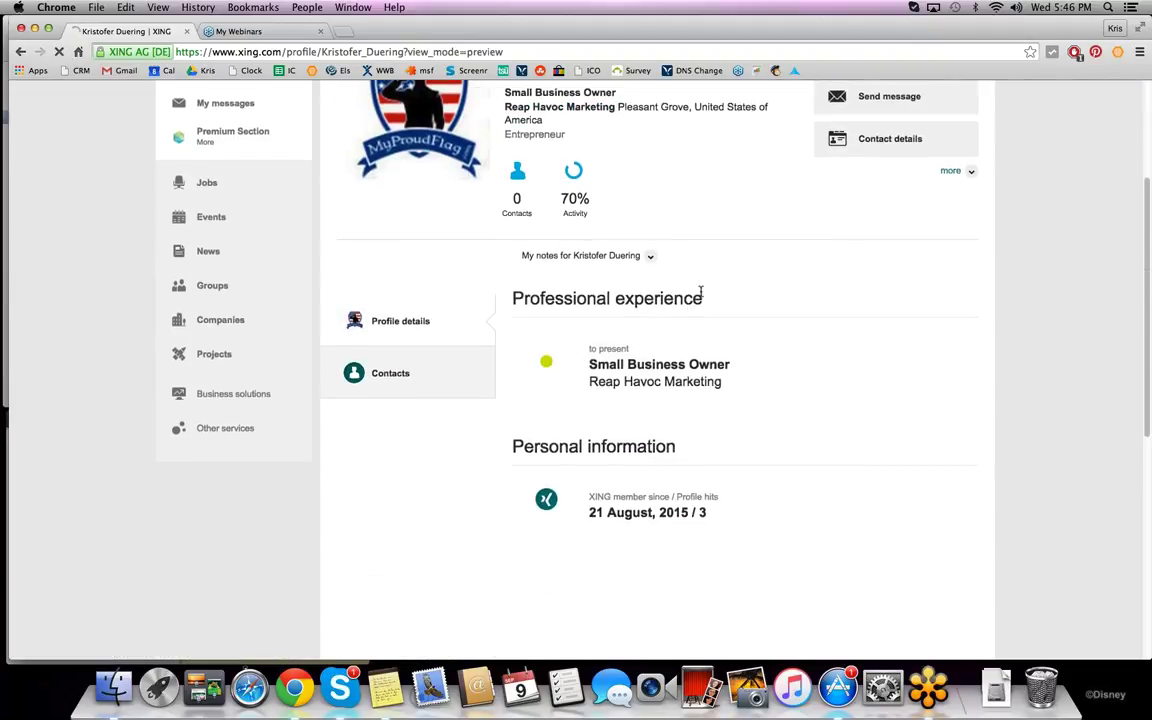
pyautogui.scroll(4, 699, 296)
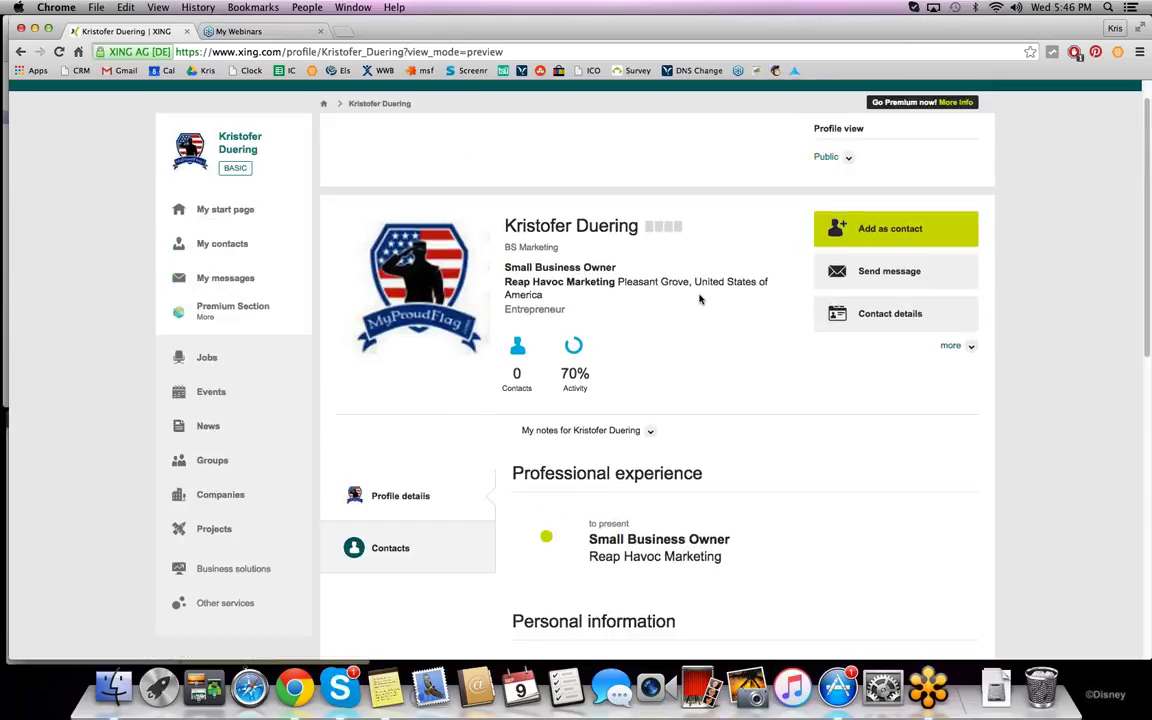
pyautogui.scroll(1, 705, 455)
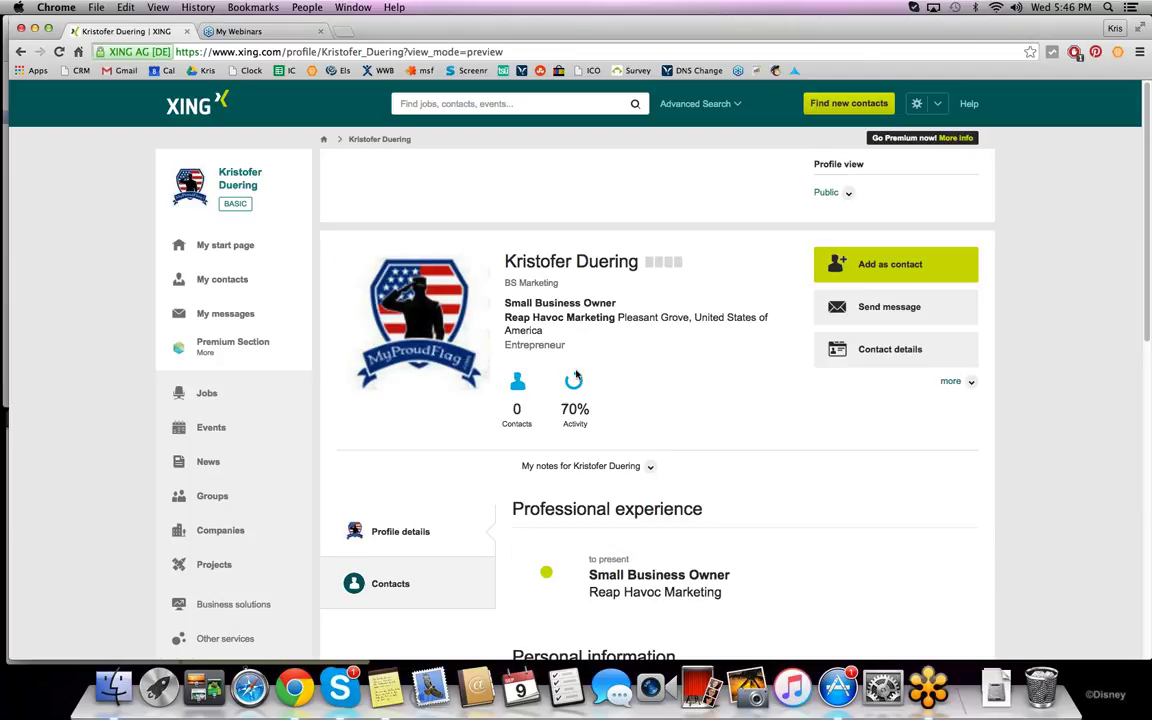
pyautogui.scroll(-5, 658, 447)
pyautogui.scroll(-5, 574, 374)
pyautogui.scroll(10, 576, 334)
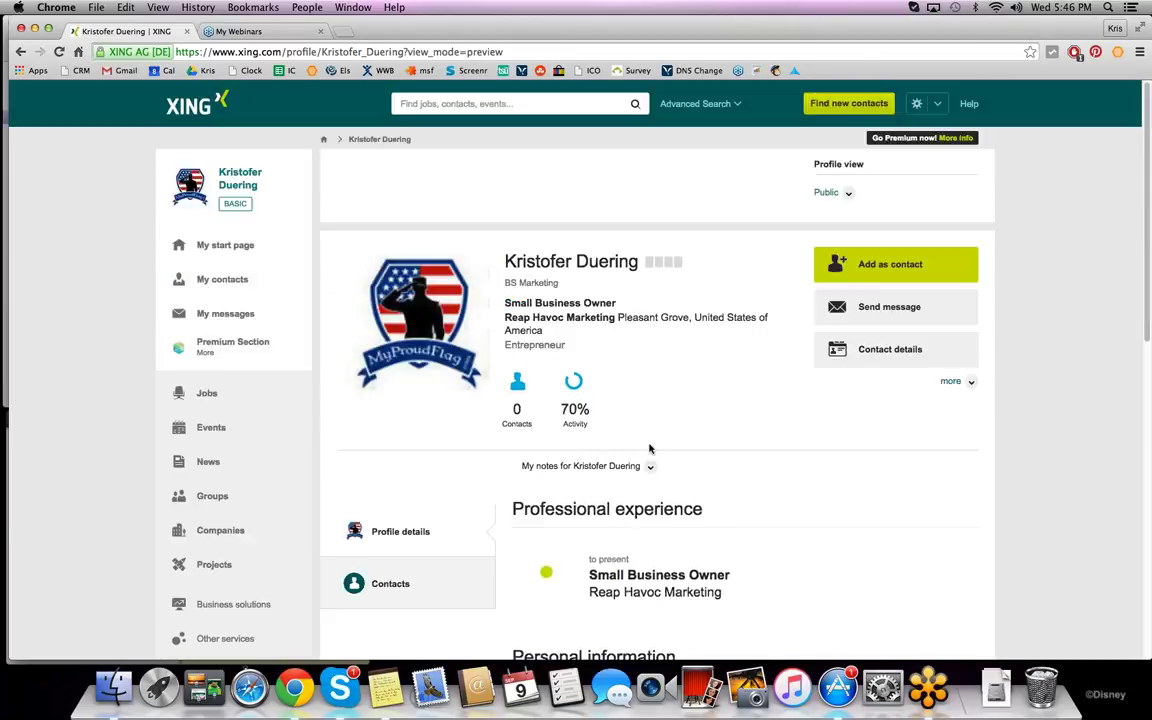